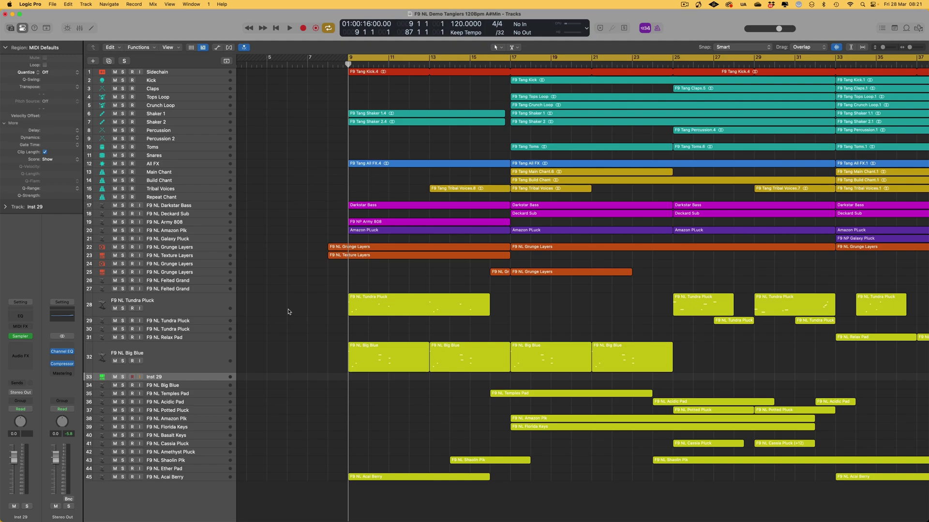
# - Play the arrangement from bar 9 and enlarge the F9 NL Tundra Pluck track that has the region at bar 9
pyautogui.press('space')
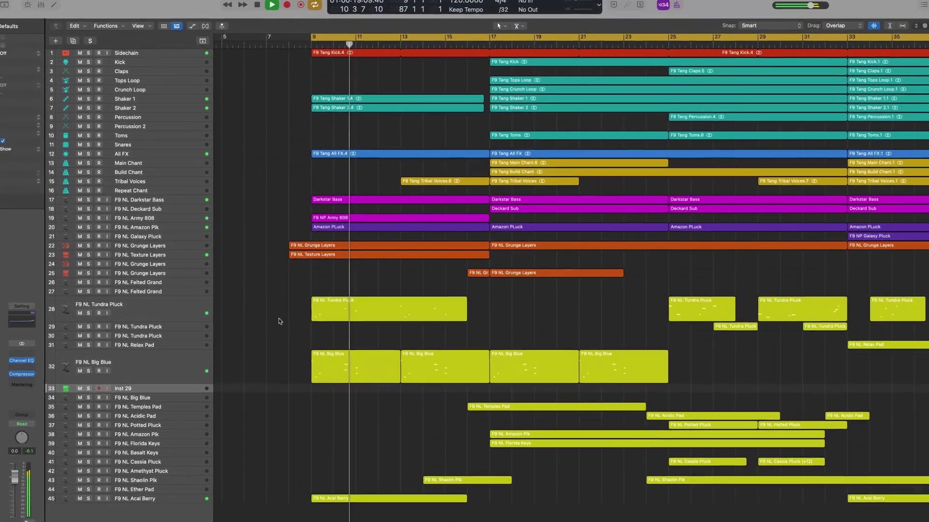
pyautogui.moveTo(126, 323); pyautogui.dragTo(119, 364)
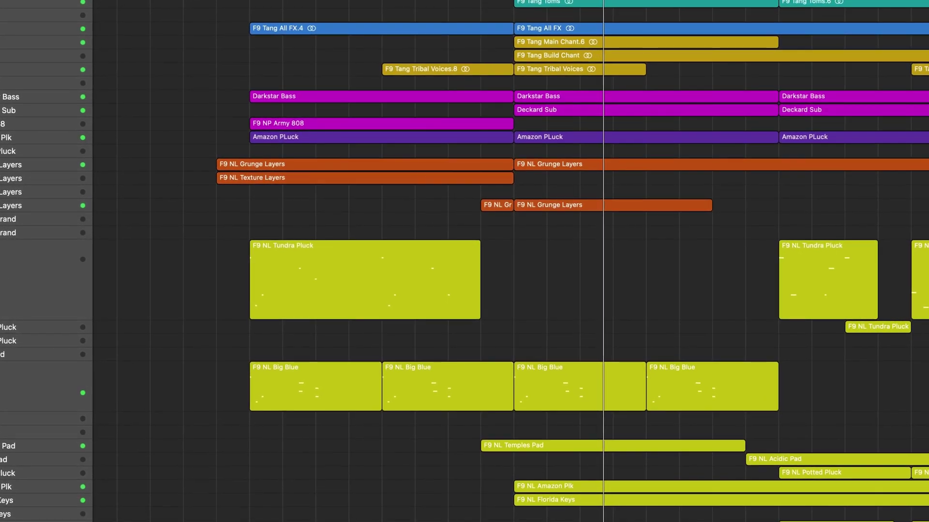
pyautogui.press('space')
# - Solo the F9 NL Tundra Pluck region at bar 9 and play it from its start
pyautogui.click(324, 245)
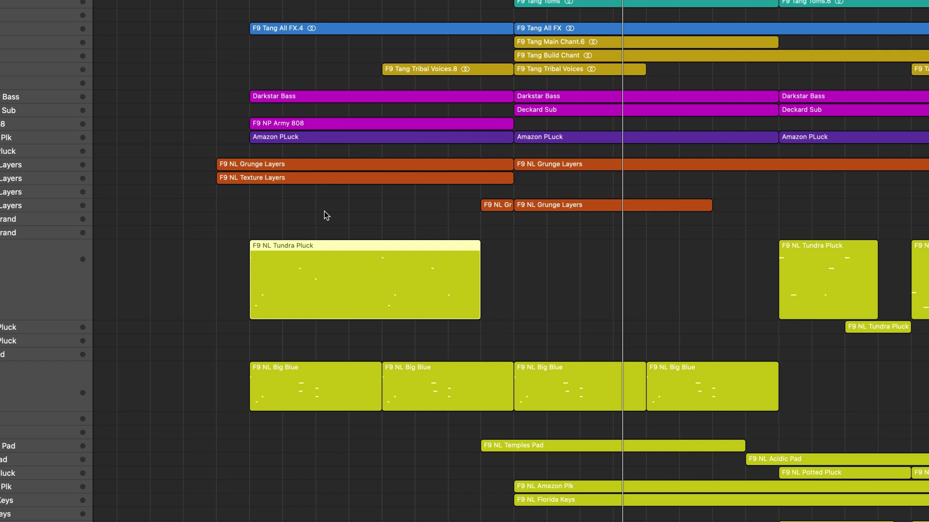
pyautogui.moveTo(282, 216); pyautogui.dragTo(369, 269)
pyautogui.click(228, 274)
pyautogui.click(62, 284)
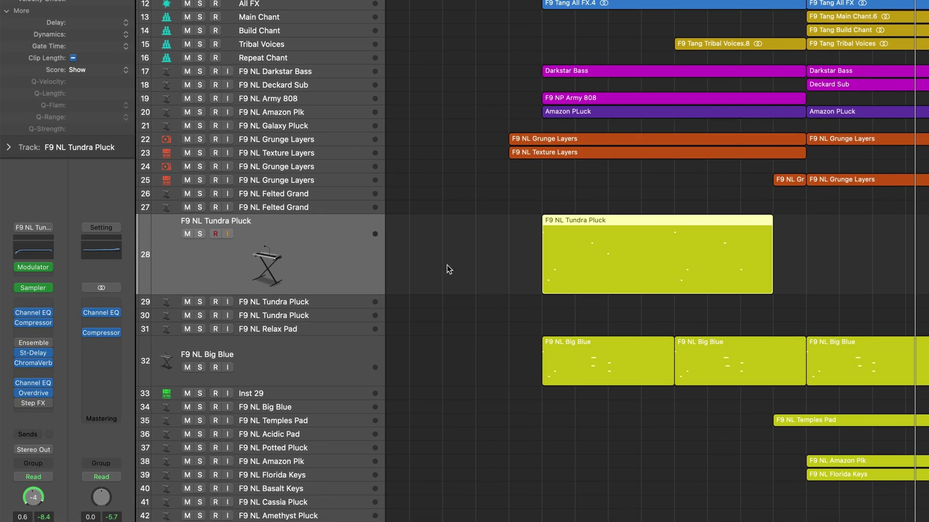
pyautogui.click(553, 265)
pyautogui.hotkey('ctrl', 's')
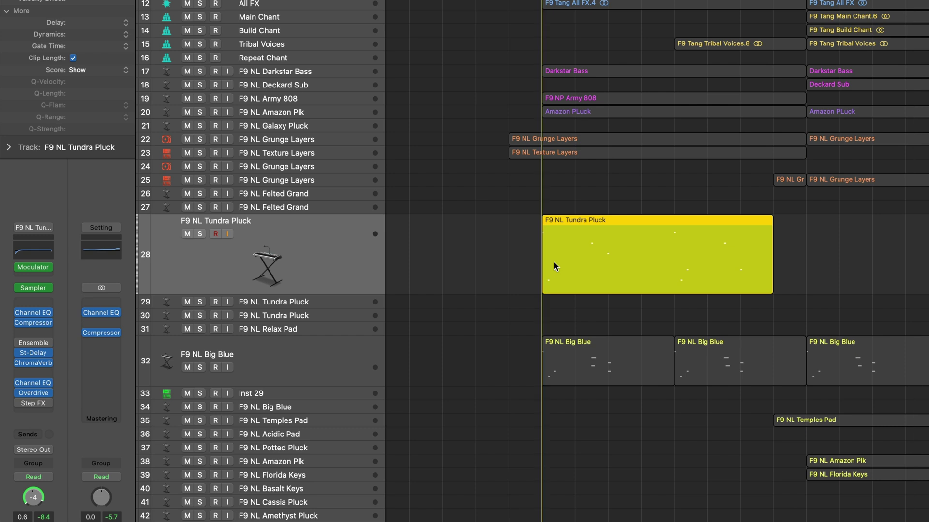
pyautogui.press('space')
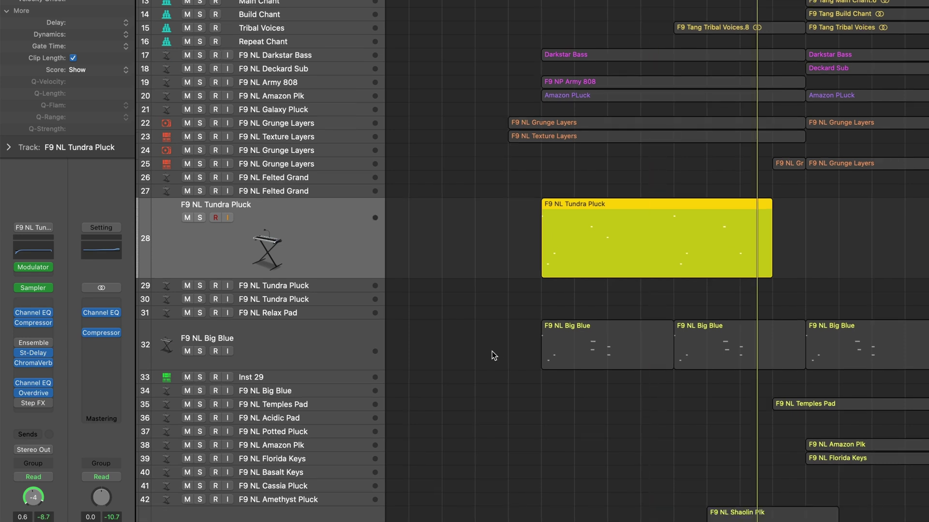
# - Enlarge the F9 NL Big Blue track and play its first two regions in solo from bar 9
pyautogui.moveTo(303, 368); pyautogui.dragTo(307, 392)
pyautogui.click(312, 366)
pyautogui.click(628, 359)
pyautogui.keyDown('shift'); pyautogui.click(695, 359); pyautogui.keyUp('shift')
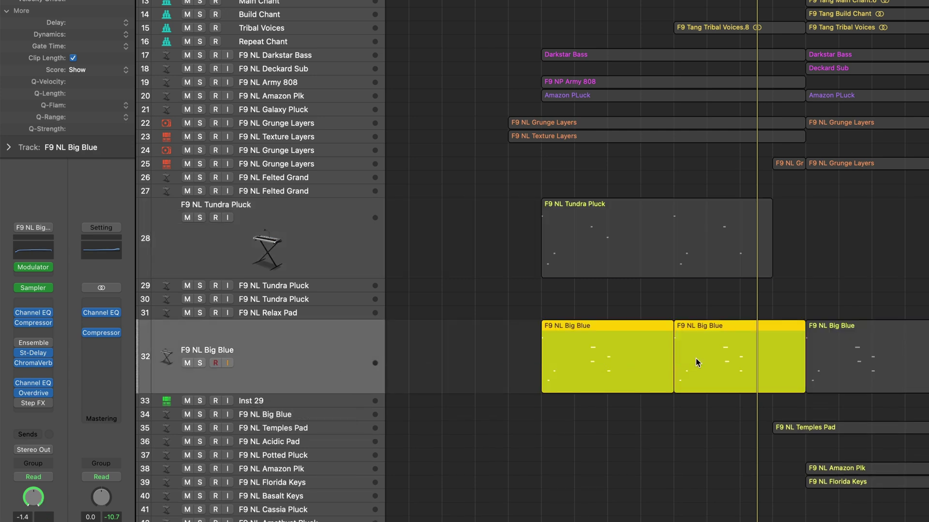
pyautogui.hotkey('ctrl', 's')
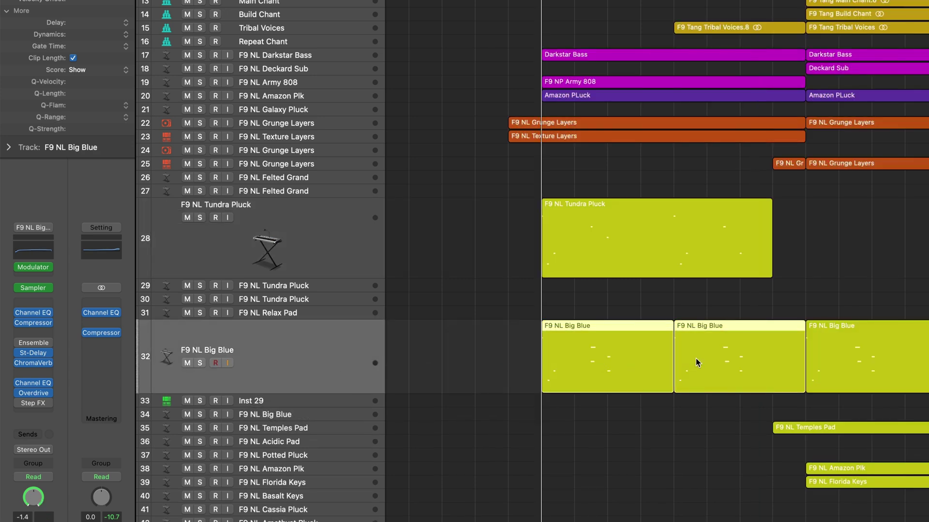
pyautogui.press('space')
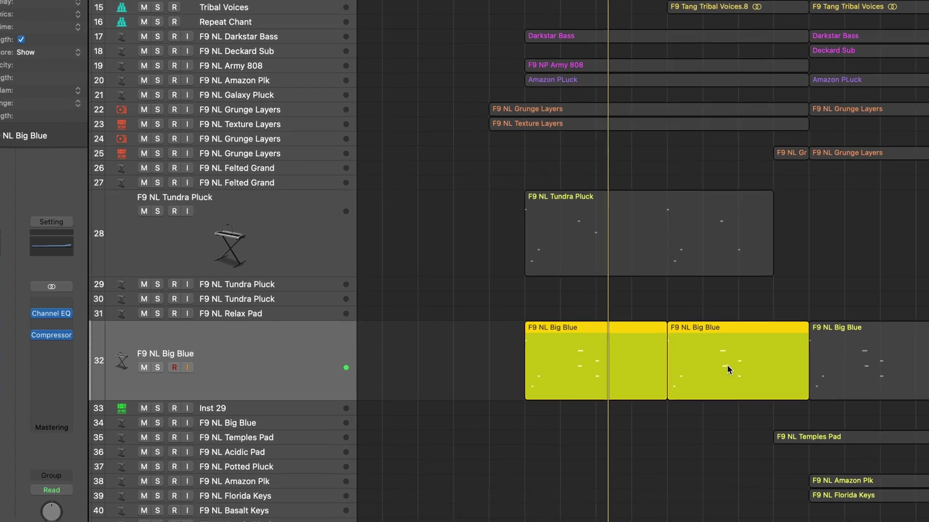
# - Play the first Tundra Pluck region and the first Big Blue region together in solo from bar 9
pyautogui.click(365, 398)
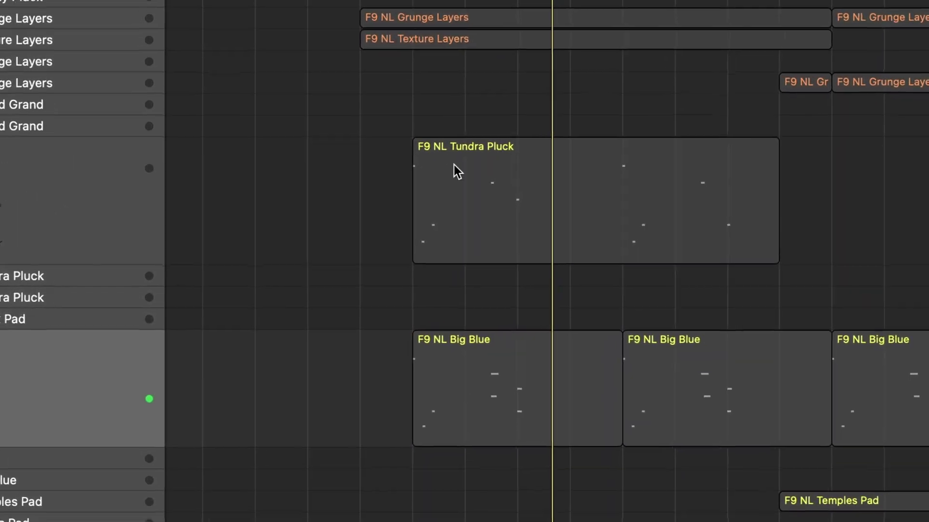
pyautogui.click(526, 202)
pyautogui.keyDown('shift'); pyautogui.click(518, 412); pyautogui.keyUp('shift')
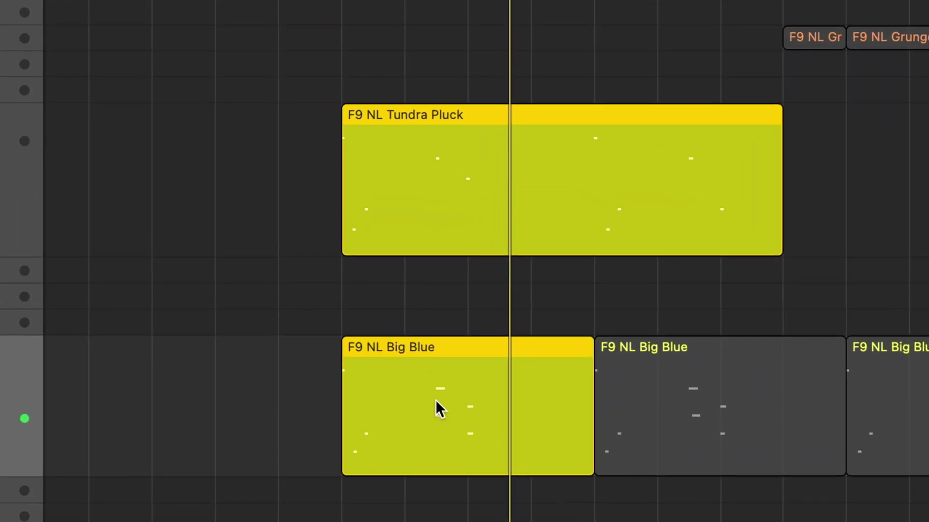
pyautogui.hotkey('shift', 'Return')
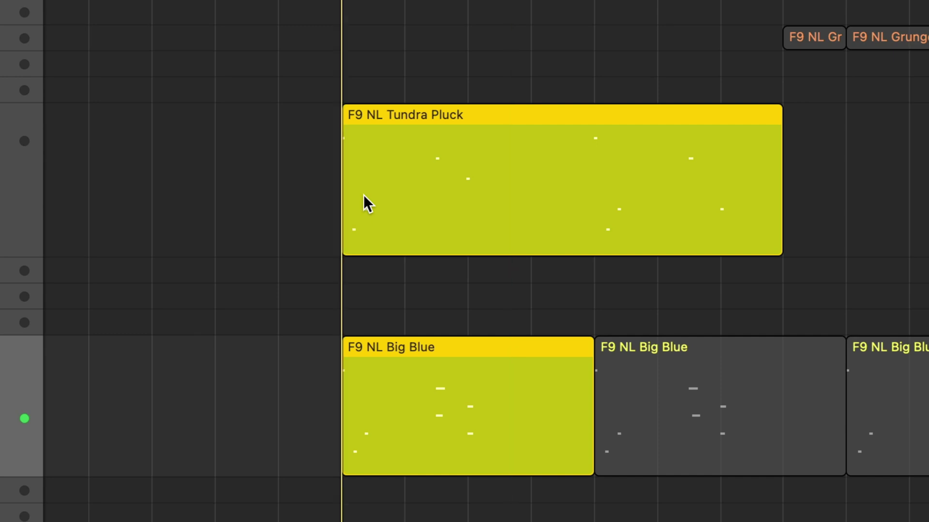
pyautogui.press('space')
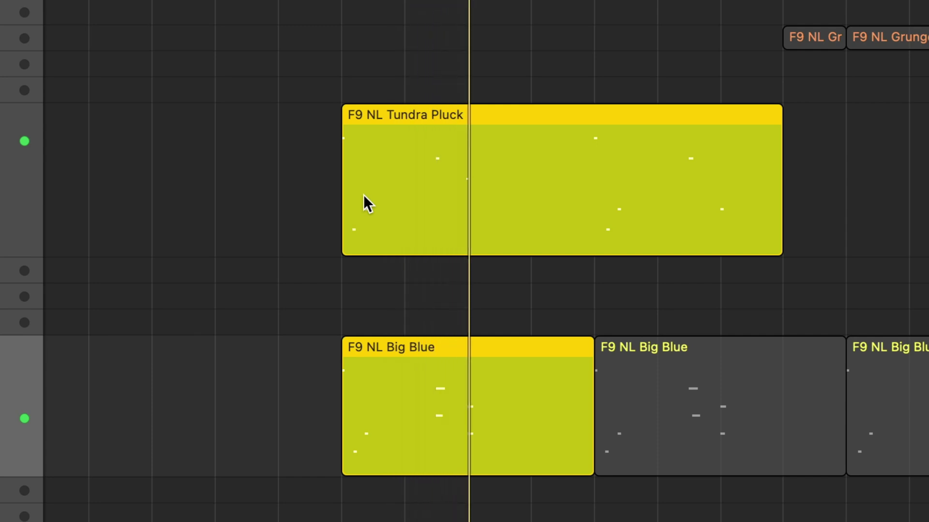
pyautogui.press('space')
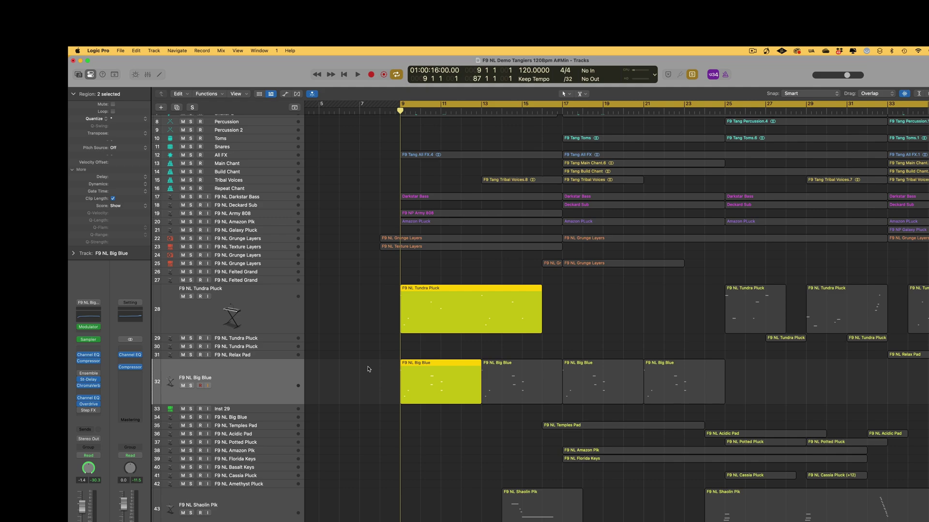
# - Compare the quantize settings of the first Tundra Pluck region and the first Big Blue region
pyautogui.click(350, 280)
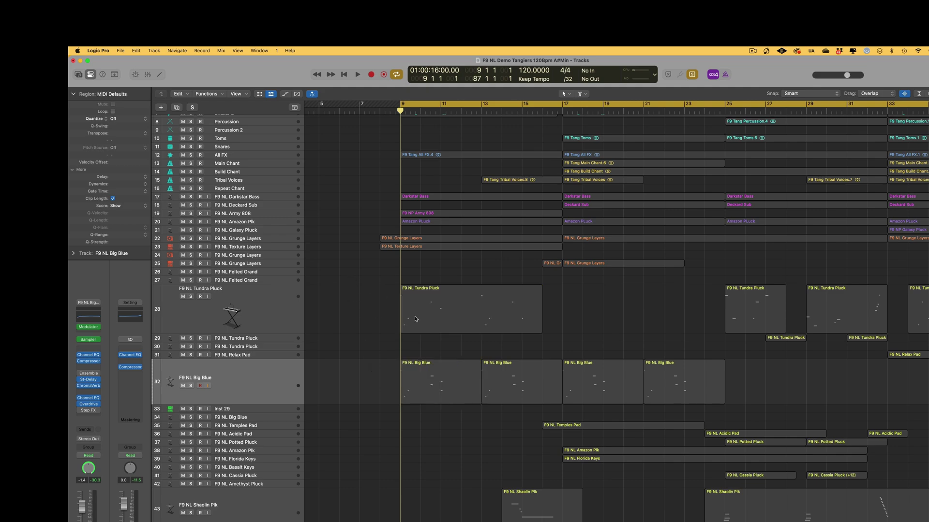
pyautogui.click(441, 318)
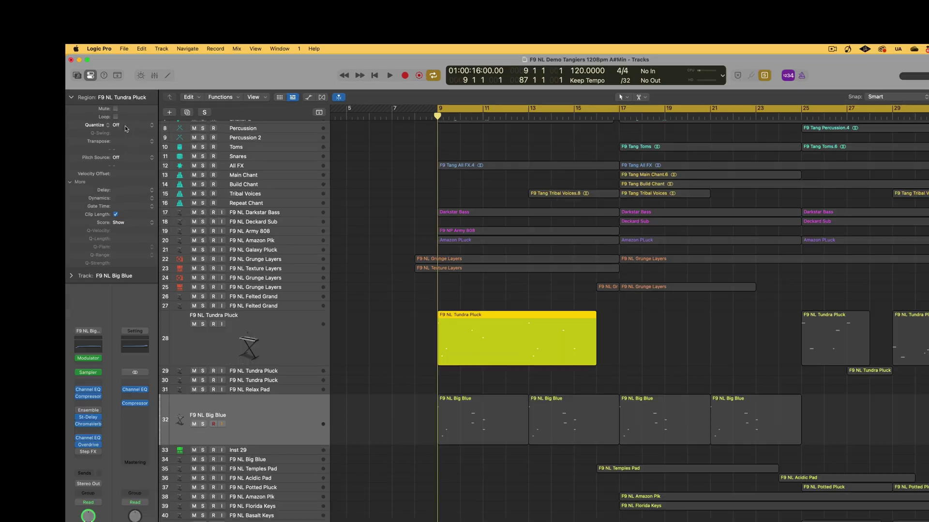
pyautogui.press('Down')
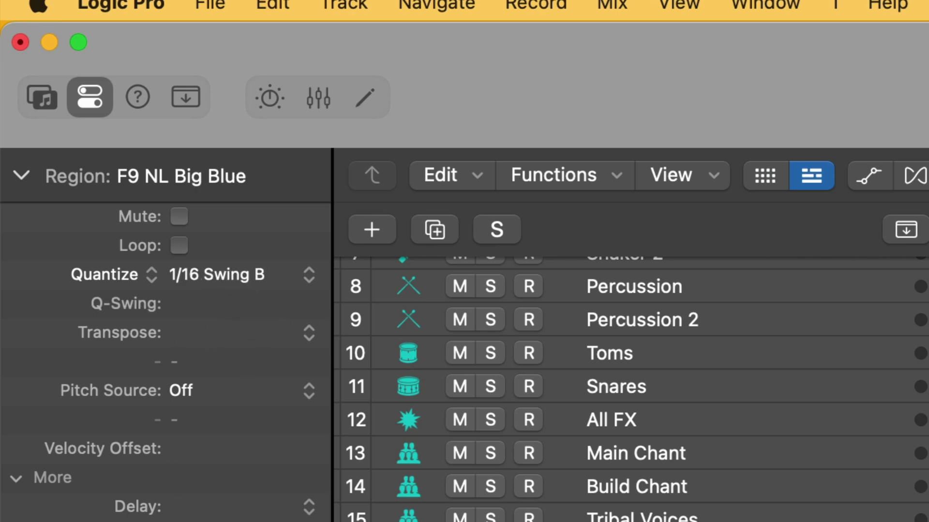
pyautogui.press('Down')
pyautogui.press('Up')
pyautogui.press('Up')
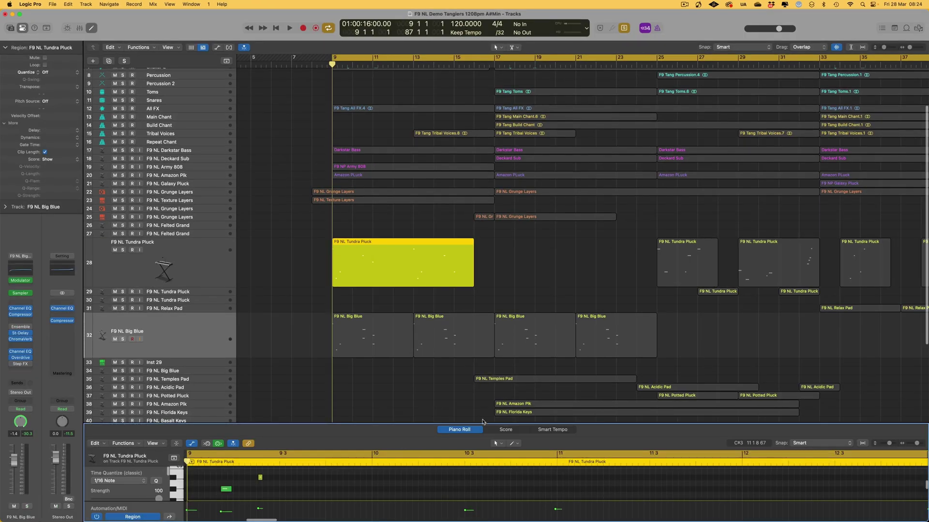
# - Enlarge the Piano Roll and examine the note positions of the first Tundra Pluck region and the first Big Blue region
pyautogui.moveTo(482, 423); pyautogui.dragTo(482, 191)
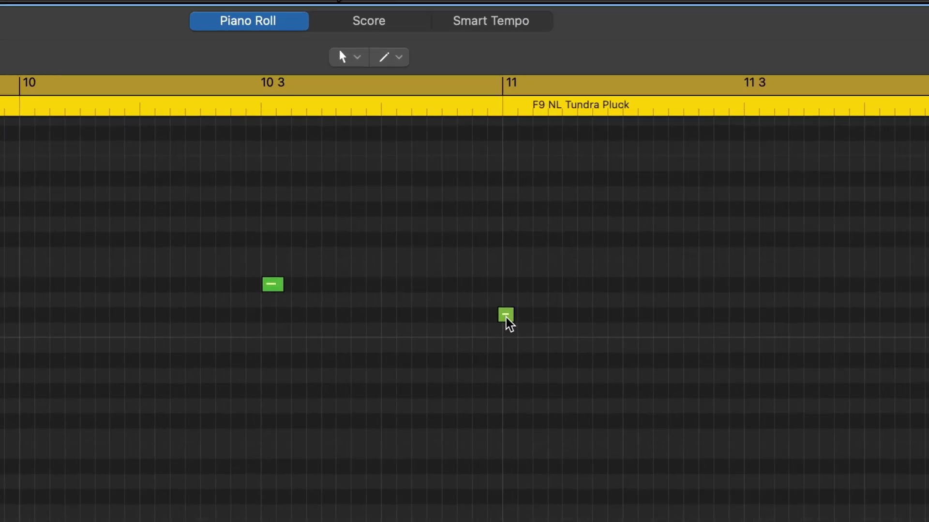
pyautogui.moveTo(557, 294)
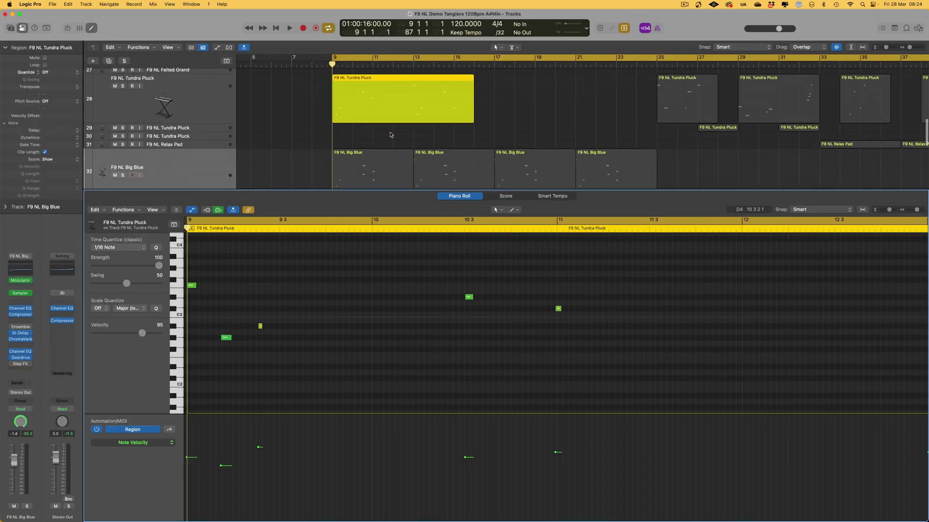
pyautogui.click(389, 166)
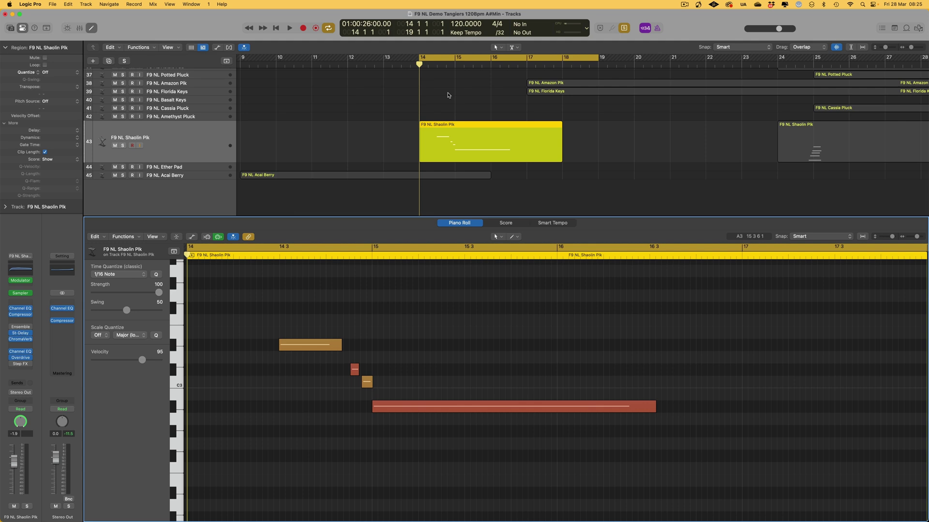
# - Play the F9 NL Shaolin Plk region from bar 14 in solo, and again in the full mix with the Tundra Pluck and Big Blue regions selected
pyautogui.press('space')
pyautogui.press('space')
pyautogui.press('z')
pyautogui.moveTo(400, 135); pyautogui.dragTo(490, 269)
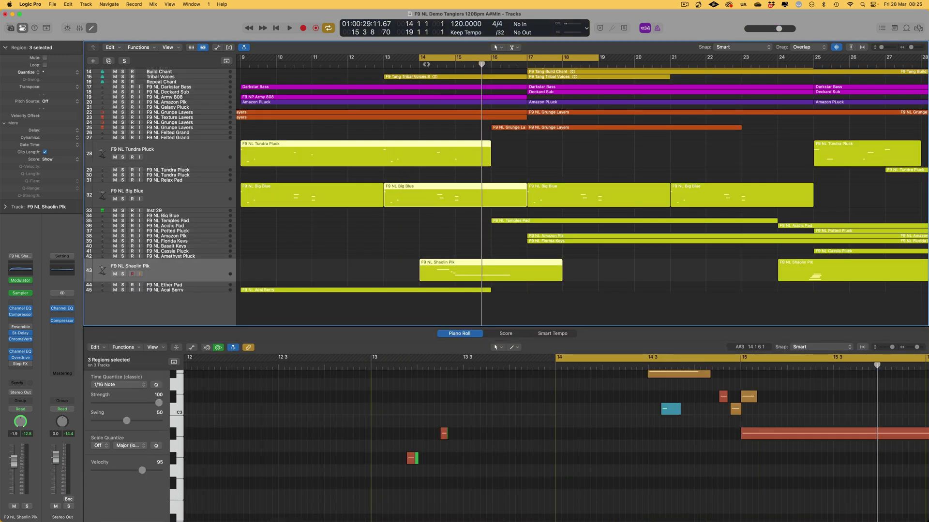
pyautogui.press('space')
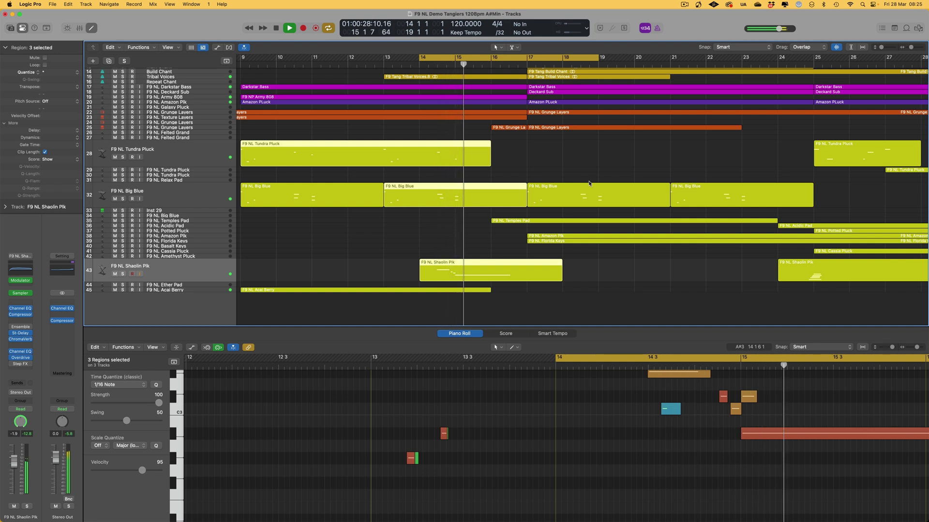
pyautogui.click(613, 174)
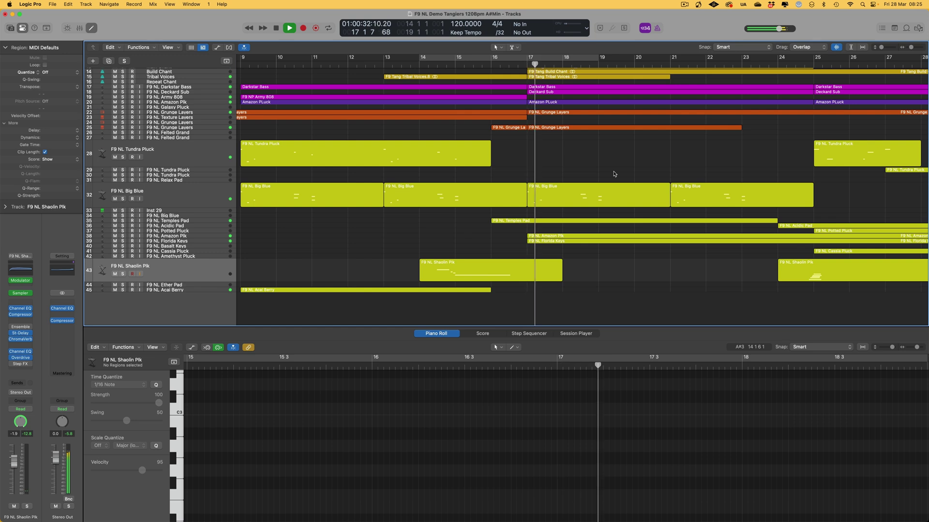
pyautogui.press('space')
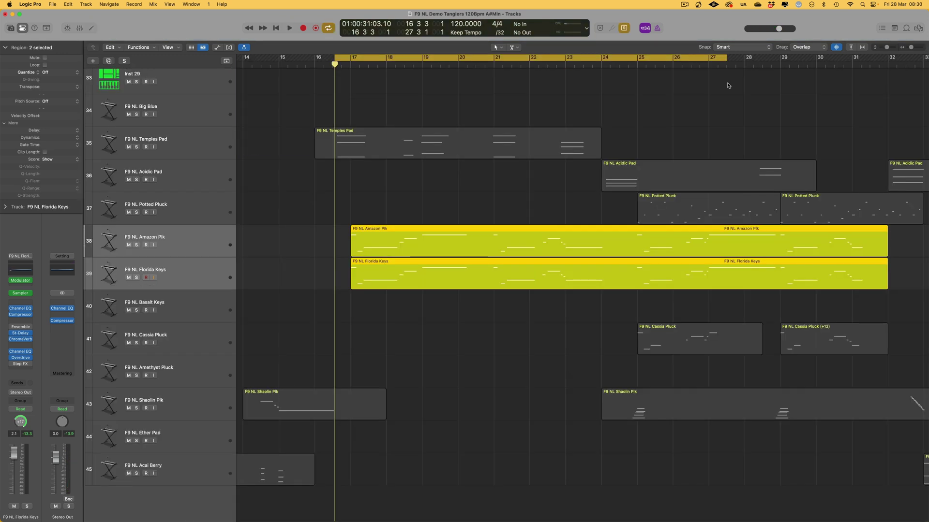
# - Play the F9 NL Amazon Plk and F9 NL Florida Keys regions in solo, both together and individually
pyautogui.press('space')
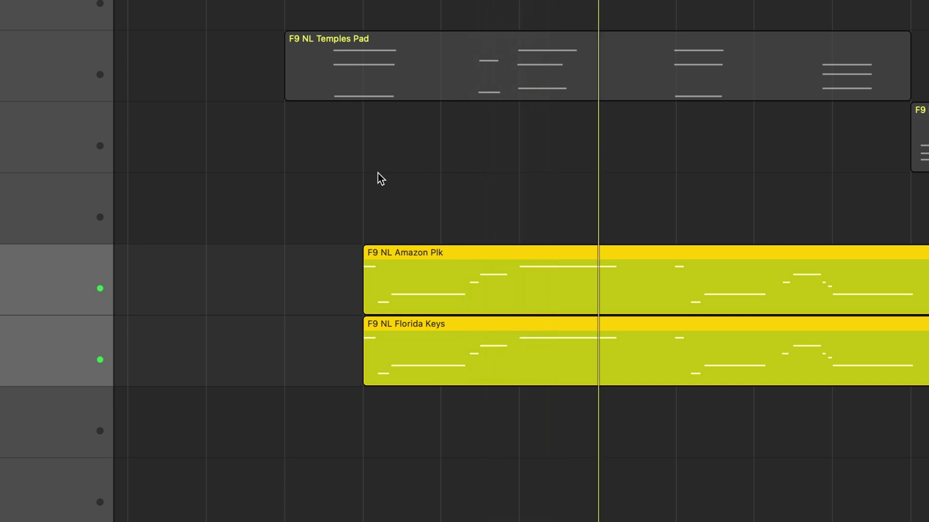
pyautogui.click(381, 171)
pyautogui.click(445, 256)
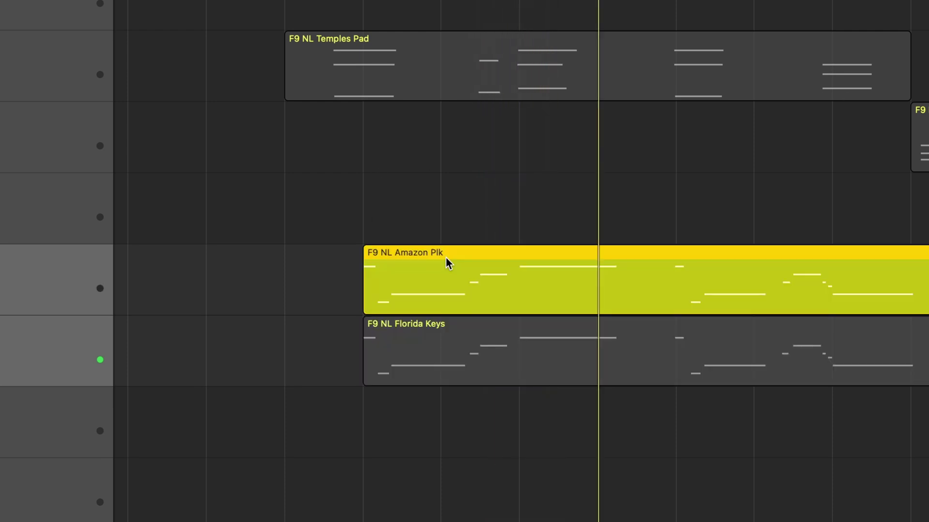
pyautogui.click(469, 366)
pyautogui.moveTo(431, 199); pyautogui.dragTo(445, 360)
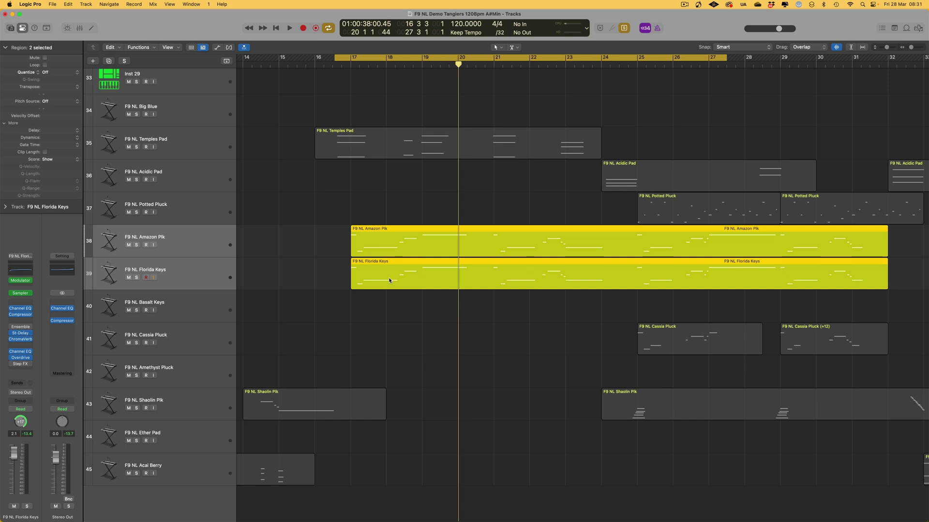
# - Play the F9 NL Temples Pad region in solo from bar 16, and its transition into the F9 NL Acidic Pad region near bar 24
pyautogui.hscroll(2, 429, 243)
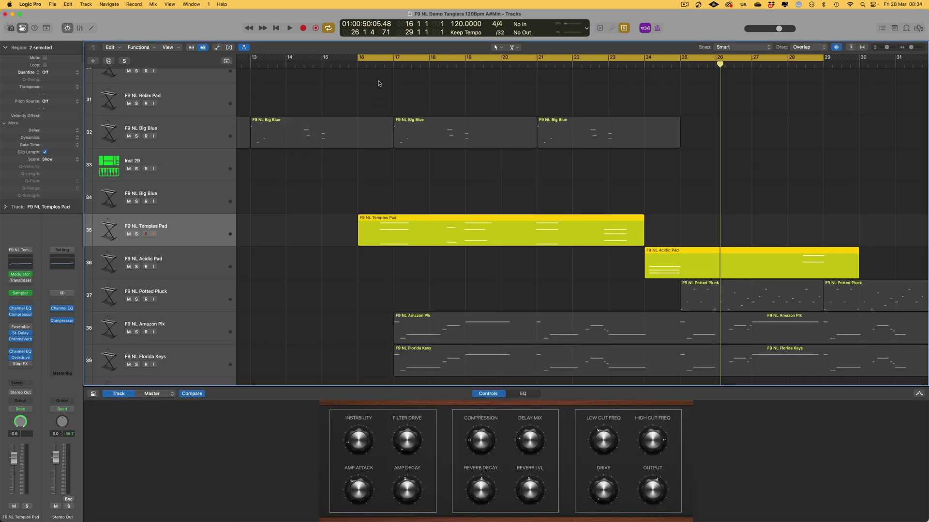
pyautogui.click(367, 65)
pyautogui.press('space')
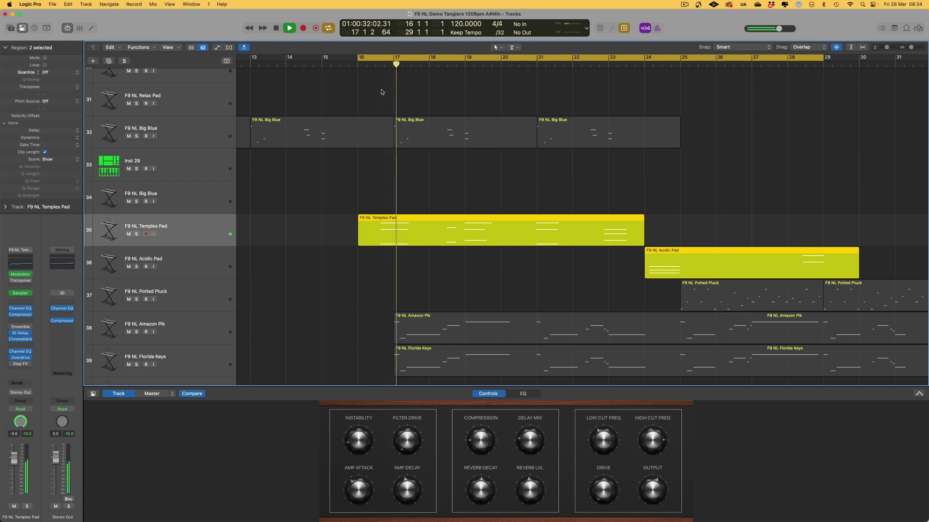
pyautogui.hscroll(2, 532, 232)
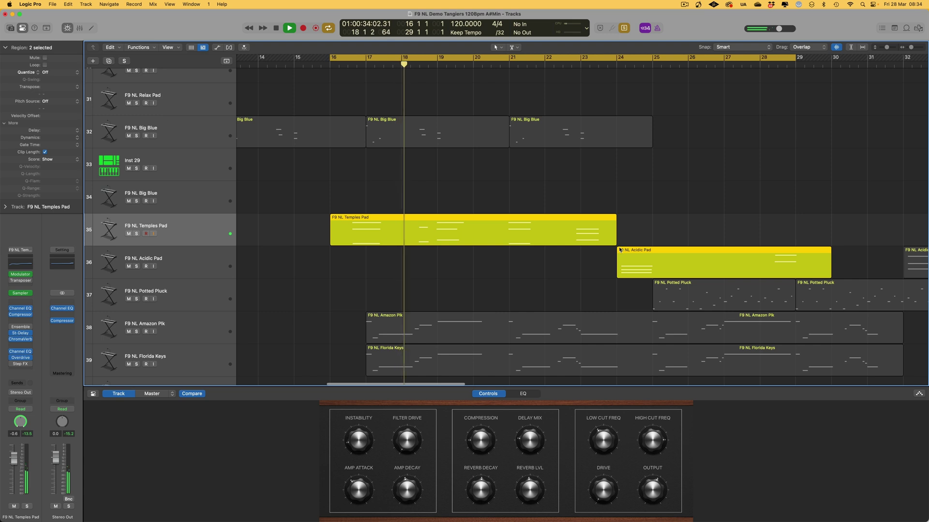
pyautogui.hscroll(2, 438, 236)
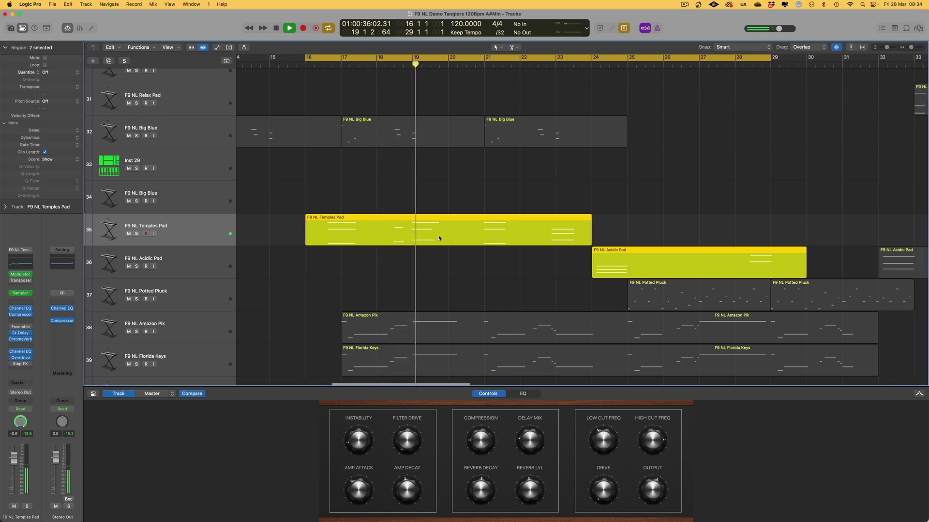
pyautogui.press('space')
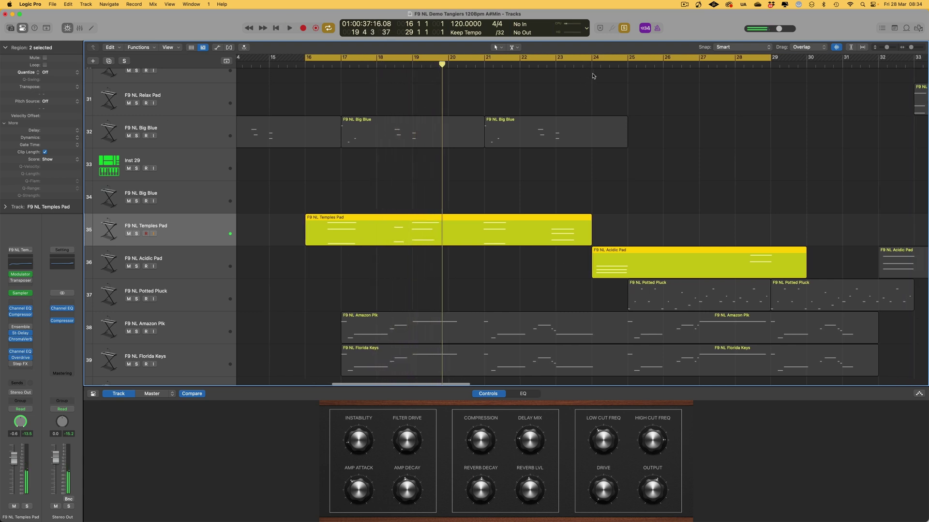
pyautogui.click(589, 61)
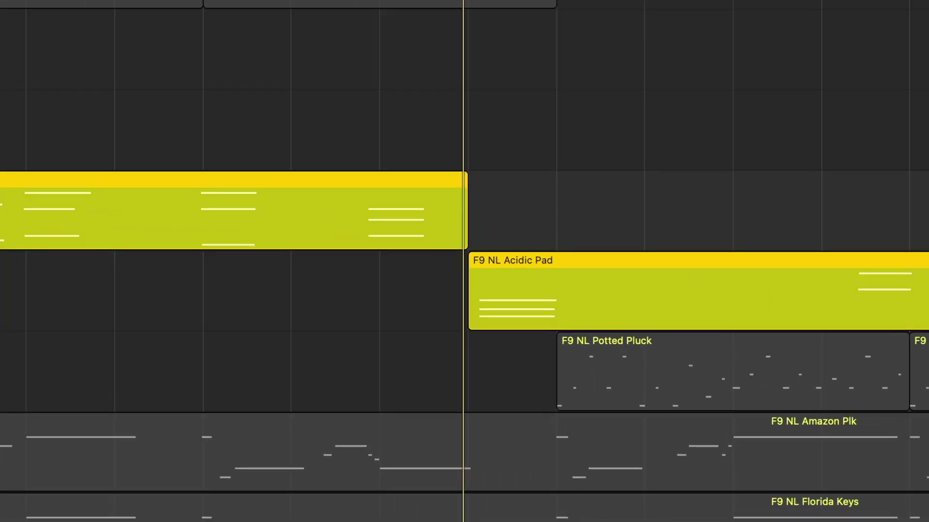
pyautogui.press('space')
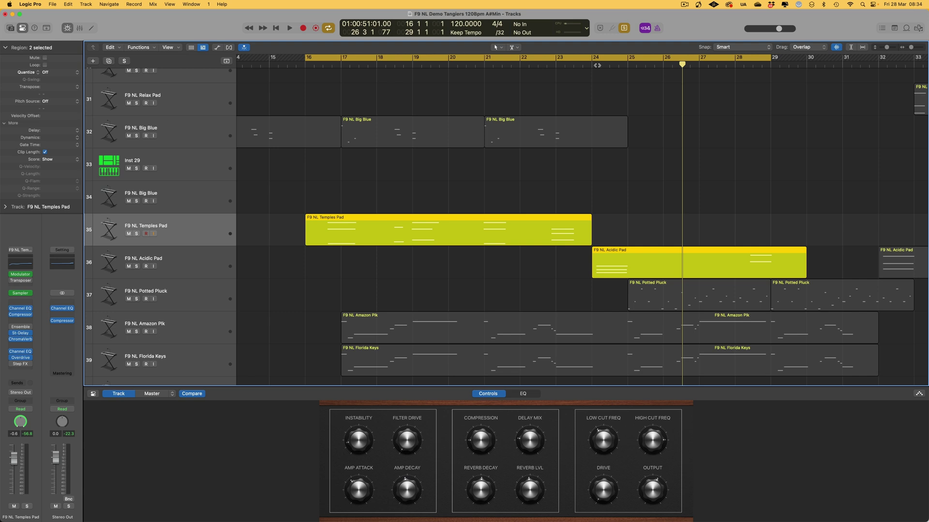
# - Play the Big Blue, Temples Pad, Acidic Pad, Potted Pluck, Amazon Plk and Florida Keys regions together in solo, with cycling off
pyautogui.moveTo(315, 98); pyautogui.dragTo(756, 359)
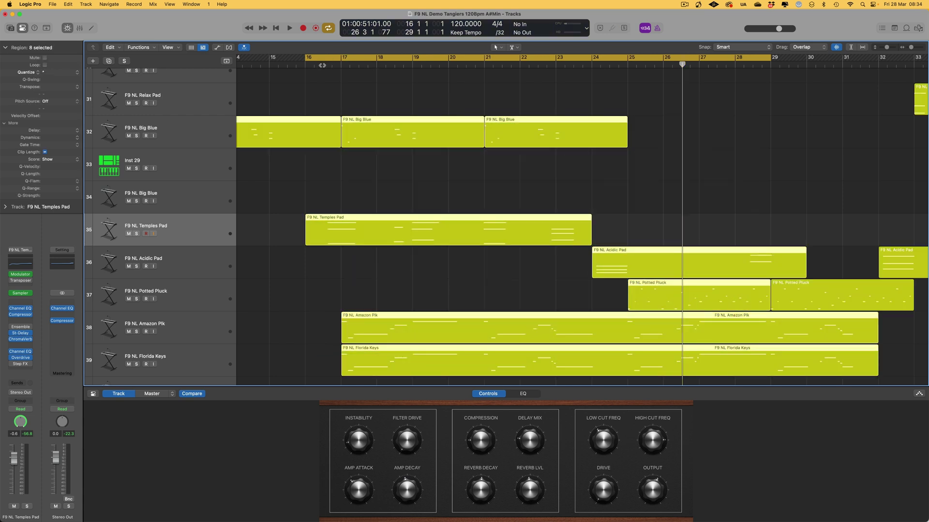
pyautogui.doubleClick(589, 63)
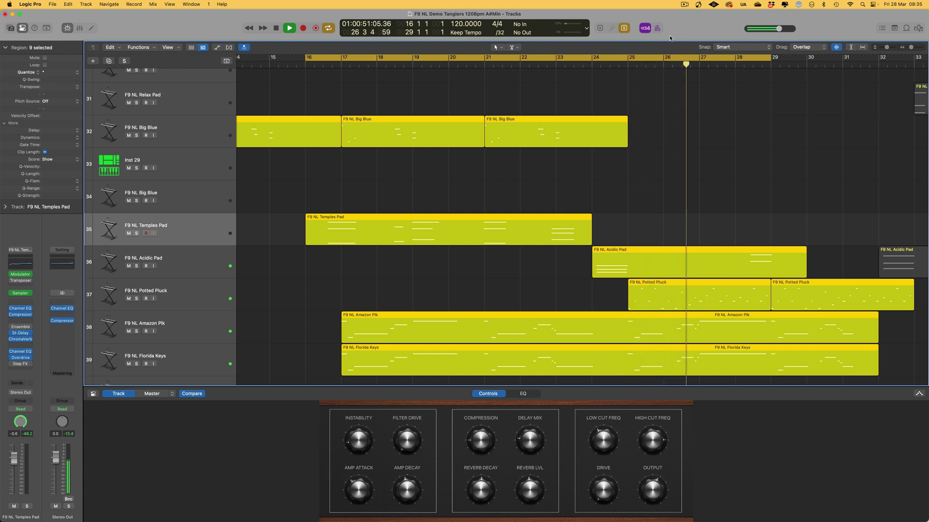
pyautogui.click(666, 57)
pyautogui.hscroll(3, 677, 315)
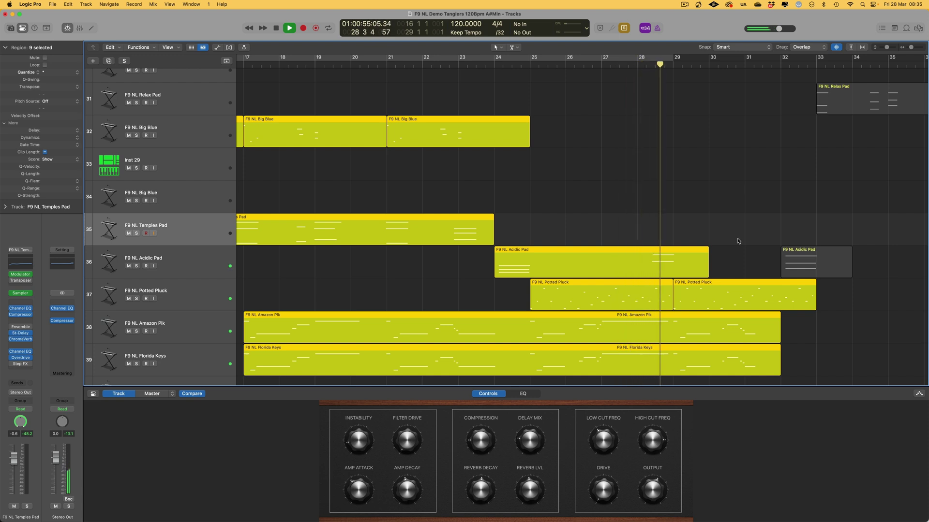
pyautogui.press('space')
# - Set the cycle range to bars 25 through 29 and play the two F9 NL Potted Pluck regions in solo
pyautogui.click(562, 289)
pyautogui.click(529, 59)
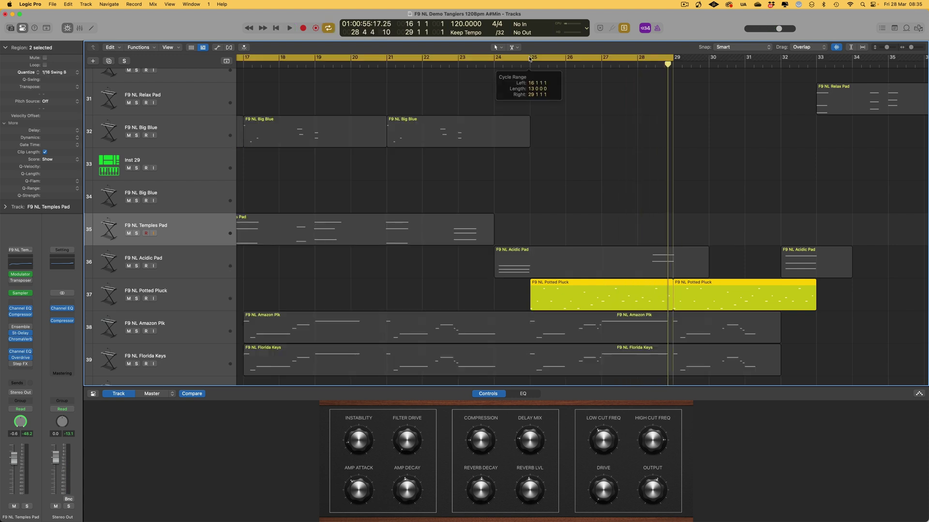
pyautogui.moveTo(529, 58); pyautogui.dragTo(670, 59)
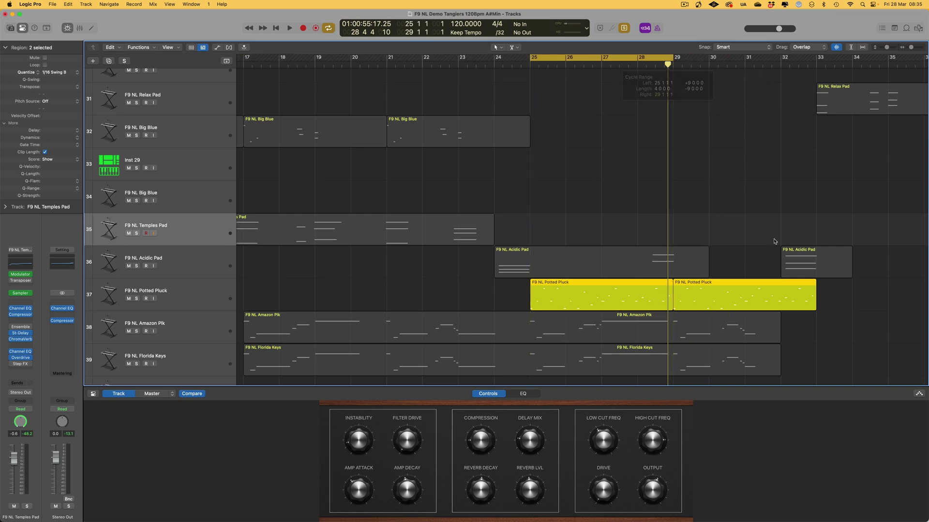
pyautogui.press('space')
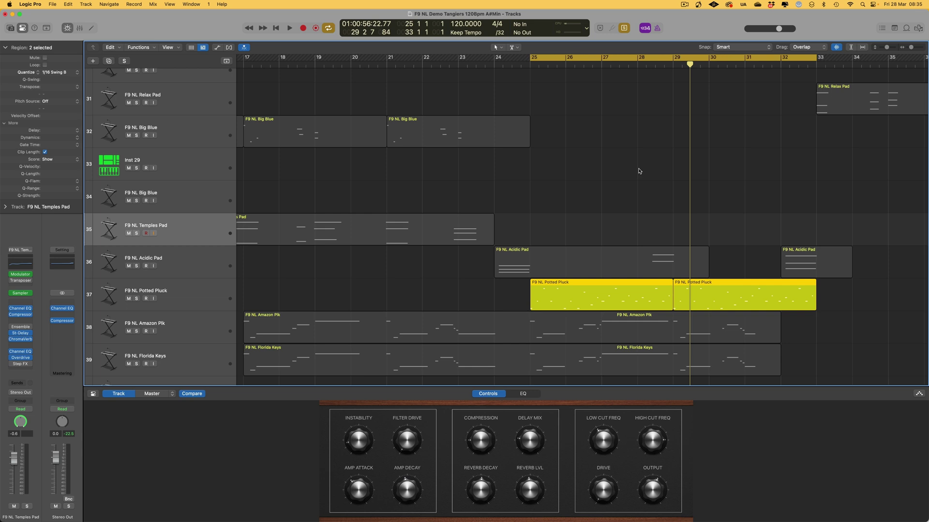
# - Select the F9 NL Potted Pluck track and try out its Fine Tune, Delay Mix, Reverb Level and Reverb Decay Smart Controls
pyautogui.click(182, 303)
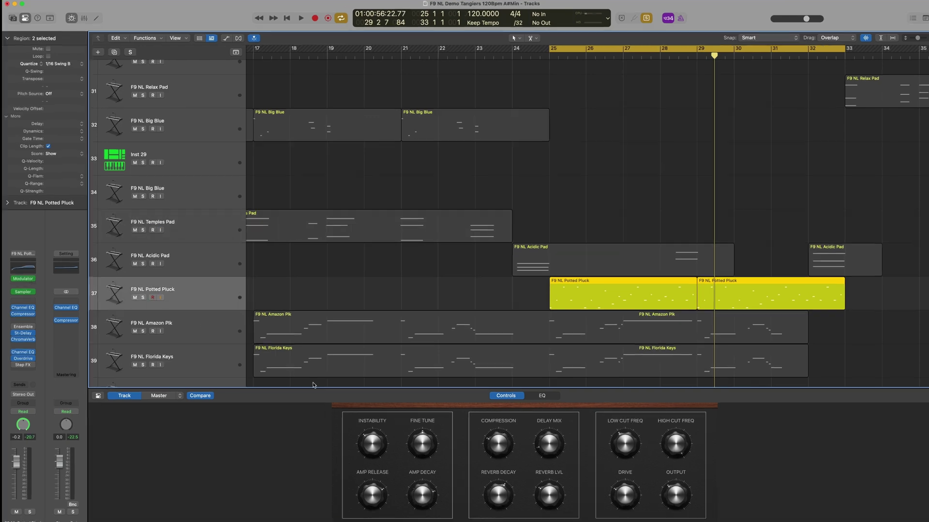
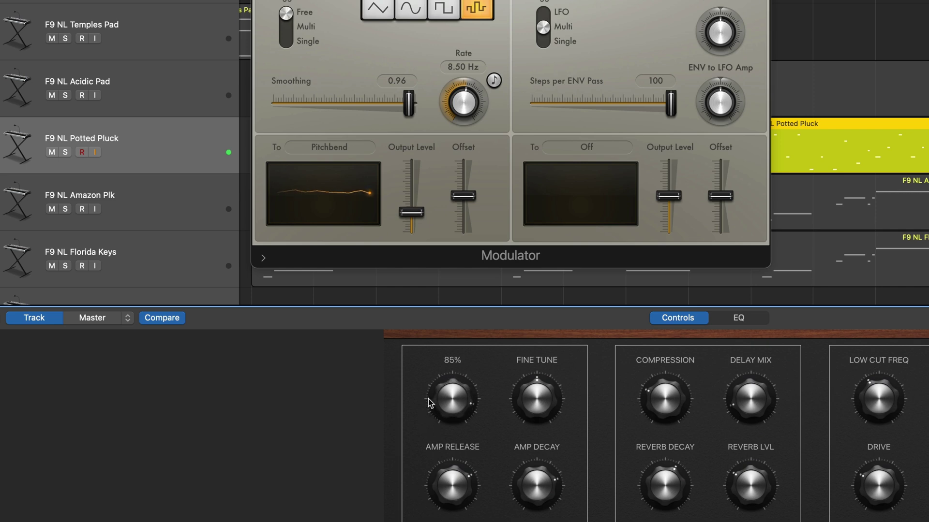
pyautogui.moveTo(536, 385); pyautogui.dragTo(532, 381)
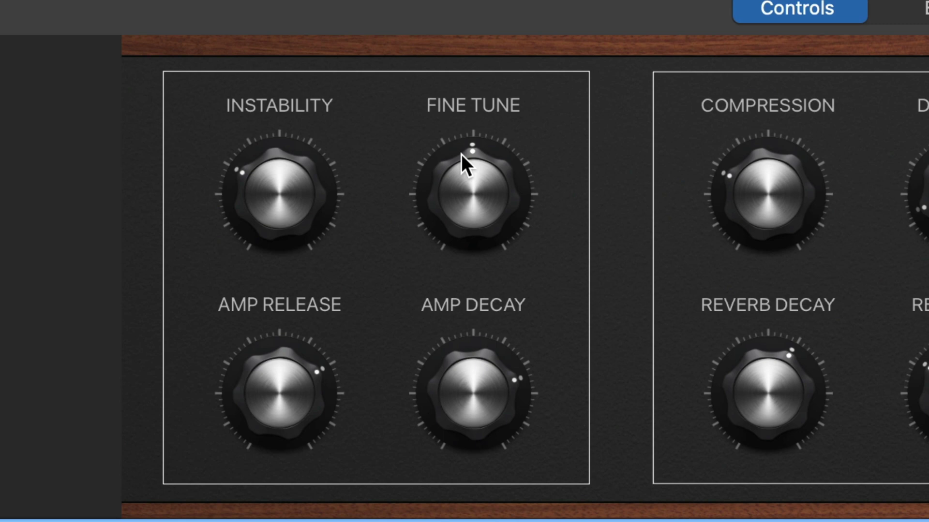
pyautogui.moveTo(464, 155)
pyautogui.mouseDown()
pyautogui.moveTo(458, 161)
pyautogui.moveTo(463, 133)
pyautogui.moveTo(445, 158)
pyautogui.moveTo(472, 151)
pyautogui.moveTo(465, 171)
pyautogui.mouseUp()
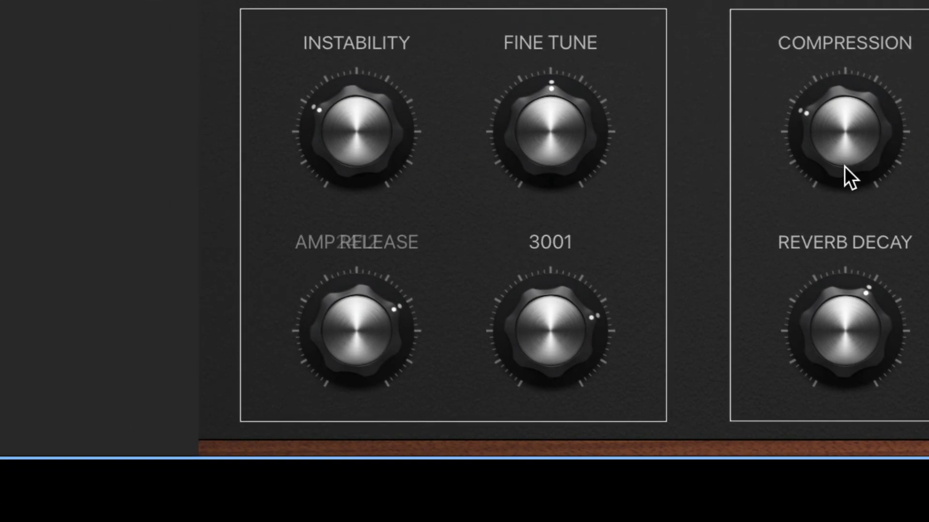
pyautogui.moveTo(837, 134)
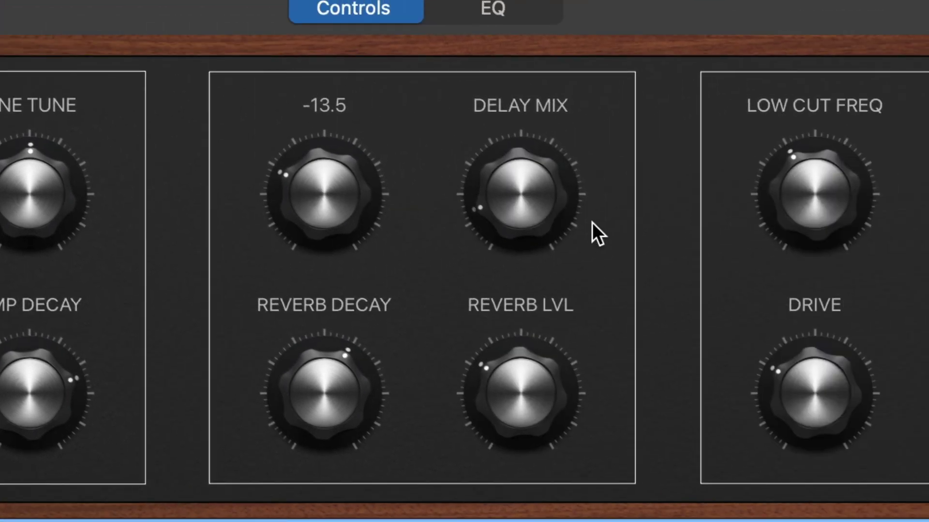
pyautogui.moveTo(524, 205); pyautogui.dragTo(527, 222)
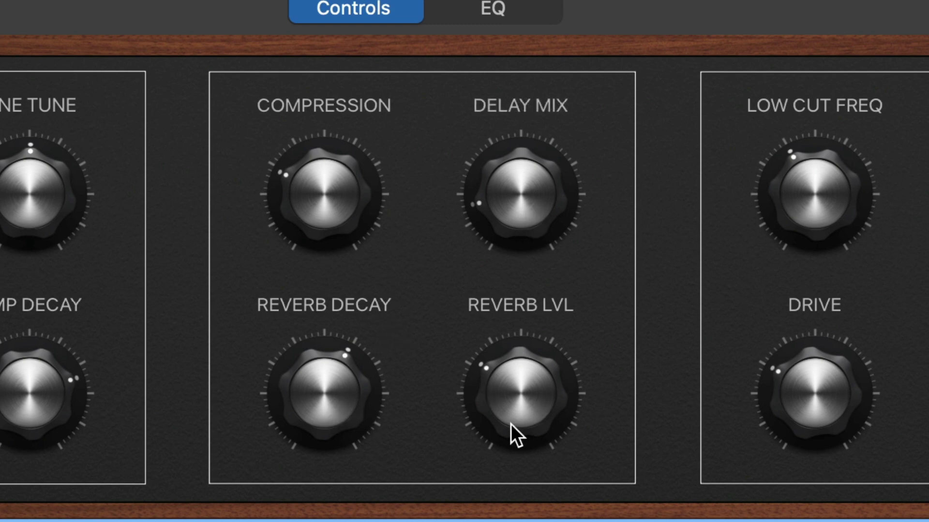
pyautogui.moveTo(495, 373)
pyautogui.mouseDown()
pyautogui.moveTo(484, 385)
pyautogui.moveTo(485, 374)
pyautogui.mouseUp()
pyautogui.moveTo(329, 400); pyautogui.dragTo(325, 396)
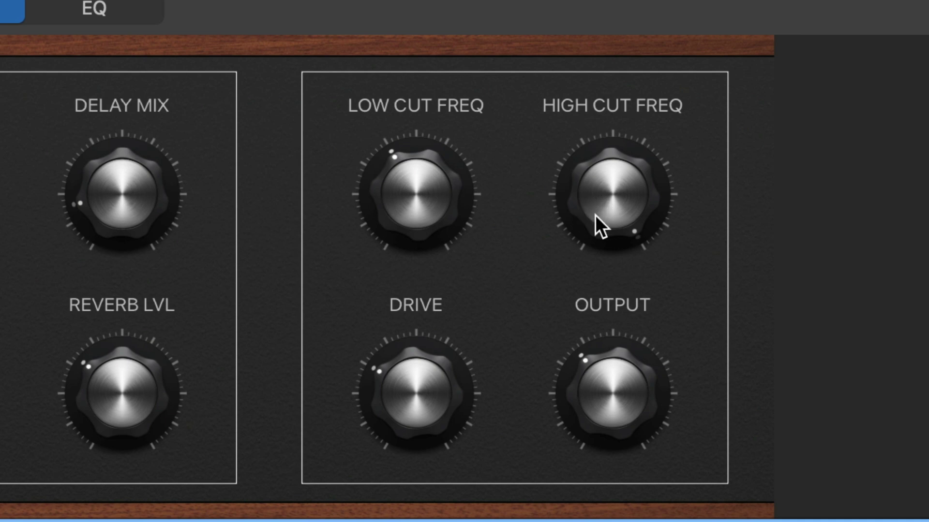
# - Set the Potted Pluck patch's High Cut Freq to 20000 and Drive to 7.50, and adjust its Output
pyautogui.moveTo(610, 164); pyautogui.dragTo(570, 138)
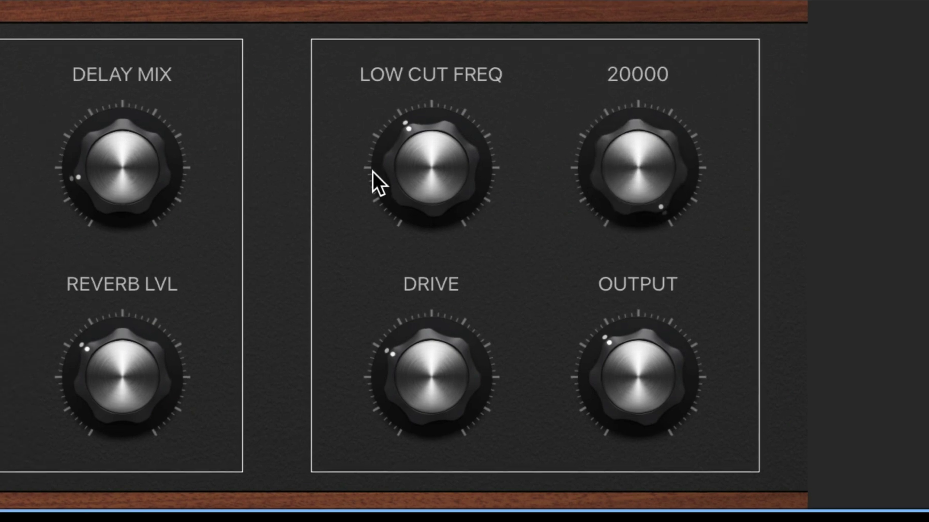
pyautogui.moveTo(471, 274); pyautogui.dragTo(468, 278)
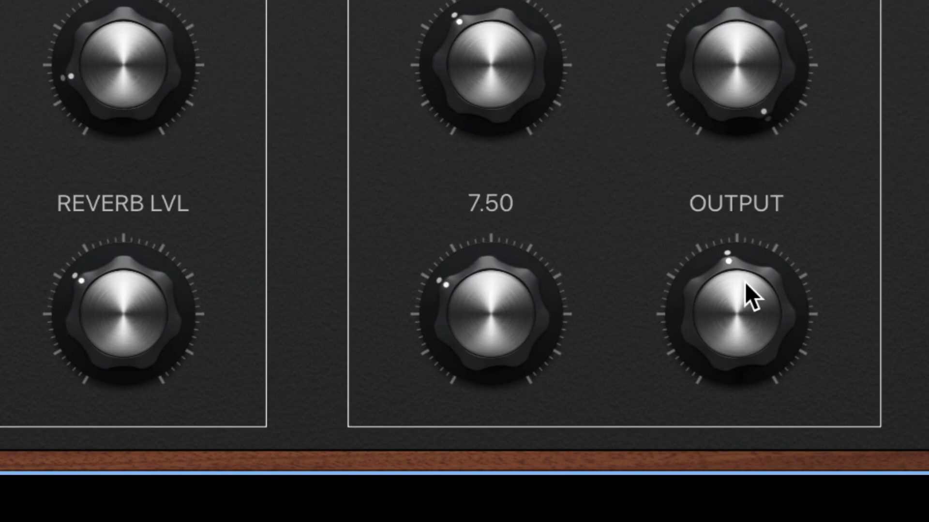
pyautogui.moveTo(729, 282); pyautogui.dragTo(716, 300)
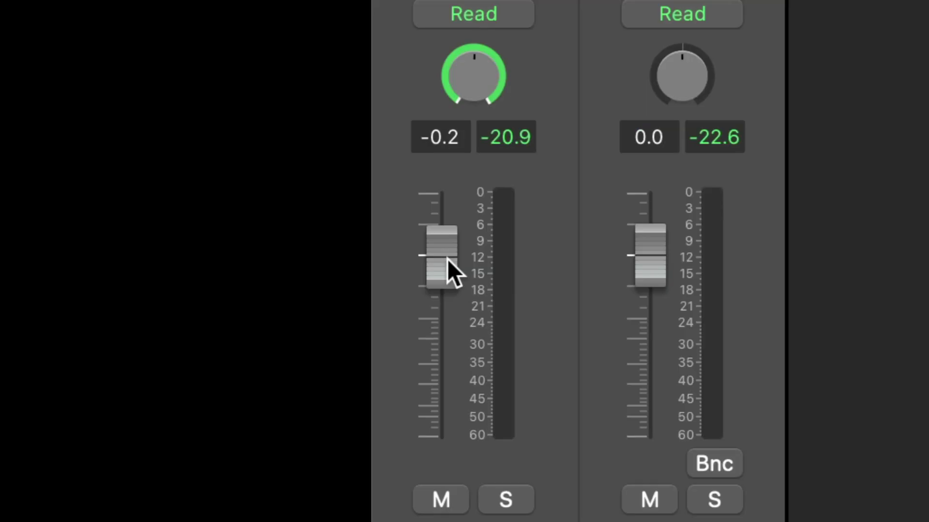
# - Move the Potted Pluck channel fader through its range to 0.1 dB, and readjust the patch's Output control
pyautogui.moveTo(445, 250); pyautogui.dragTo(442, 386)
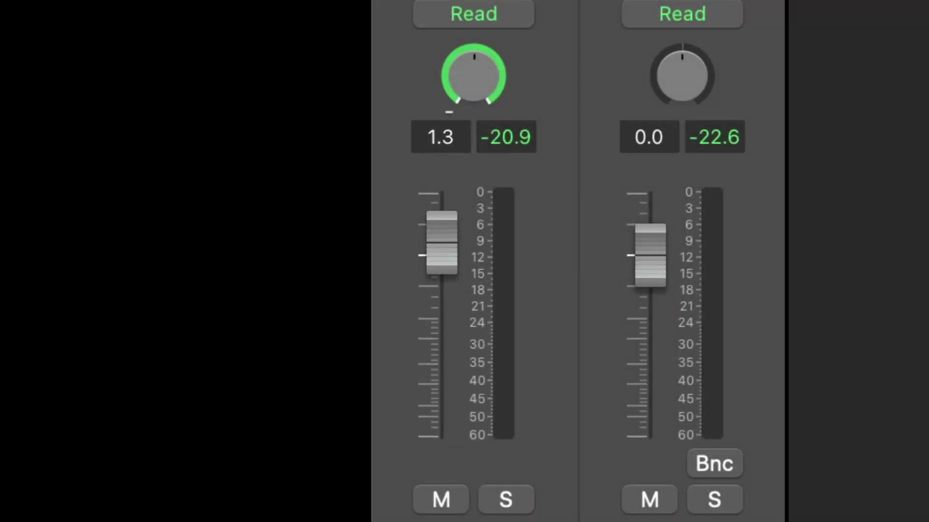
pyautogui.moveTo(441, 242); pyautogui.dragTo(442, 249)
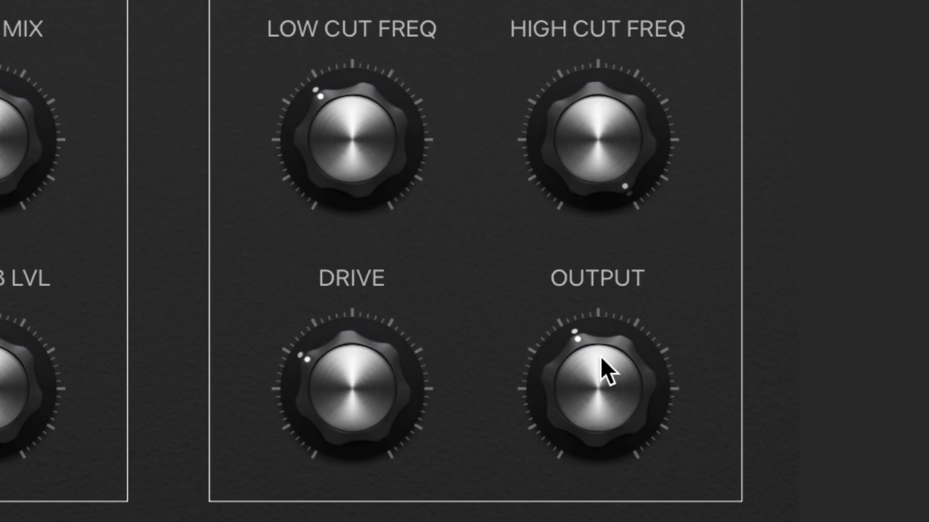
pyautogui.click(600, 357)
pyautogui.moveTo(595, 362); pyautogui.dragTo(590, 360)
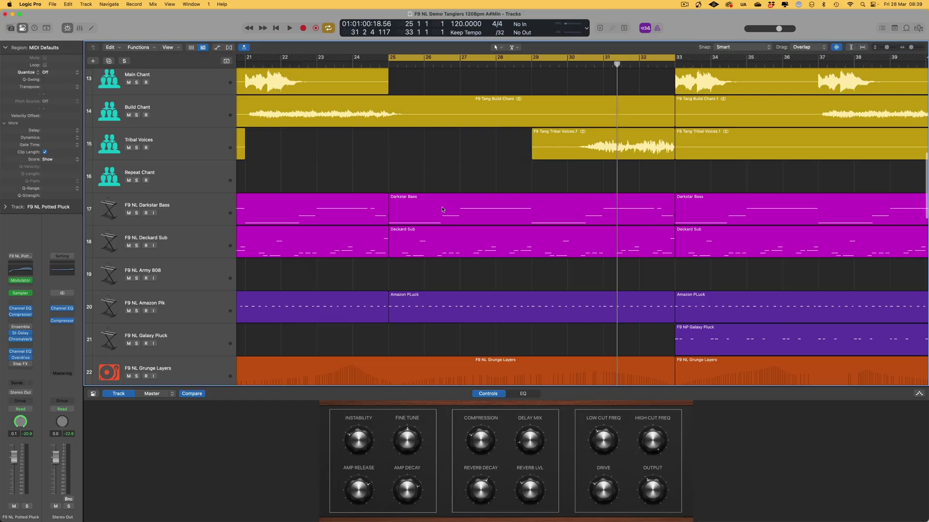
# - Play the Darkstar Bass region starting at bar 25 in solo
pyautogui.click(442, 209)
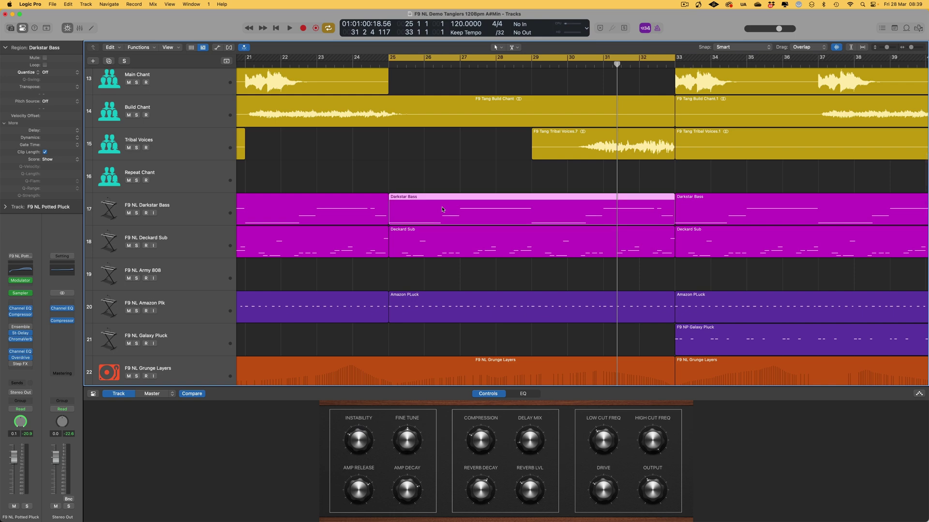
pyautogui.hotkey('ctrl', 's')
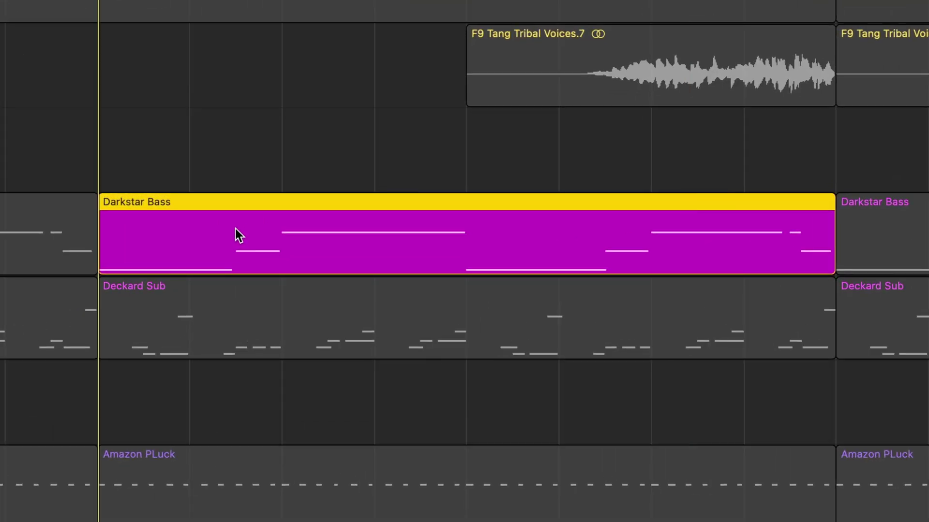
pyautogui.press('space')
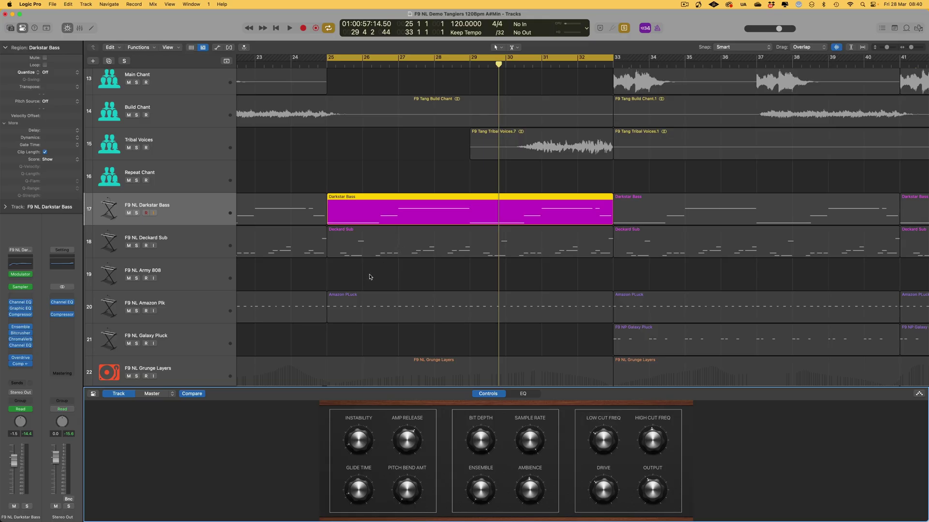
# - Play the Deckard Sub region in solo from bar 25 and select the F9 NL Deckard Sub track
pyautogui.click(399, 250)
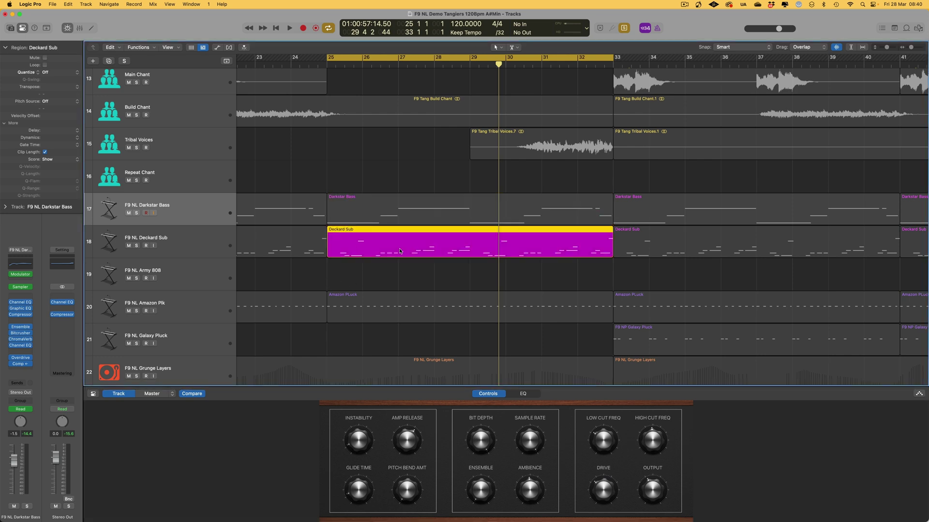
pyautogui.hotkey('ctrl', 's')
pyautogui.hotkey('ctrl', 's')
pyautogui.press('Return')
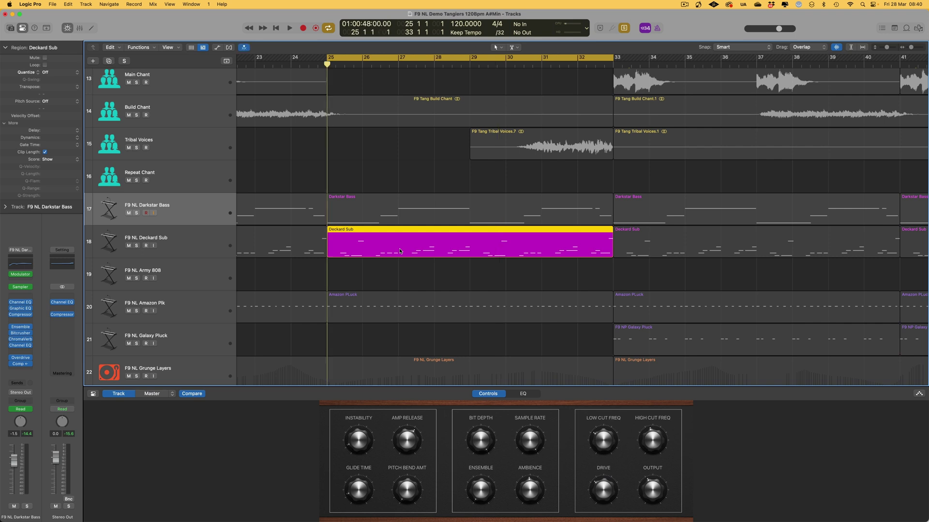
pyautogui.press('space')
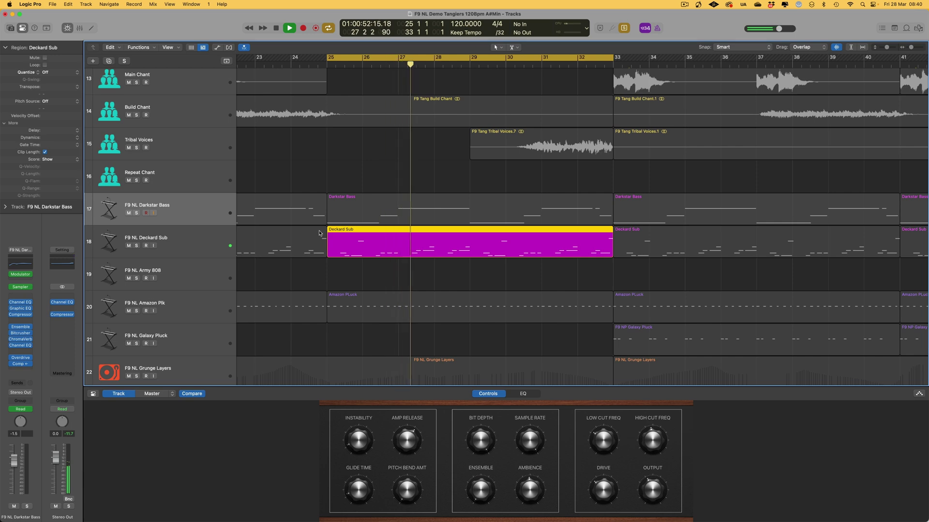
pyautogui.hscroll(2, 394, 272)
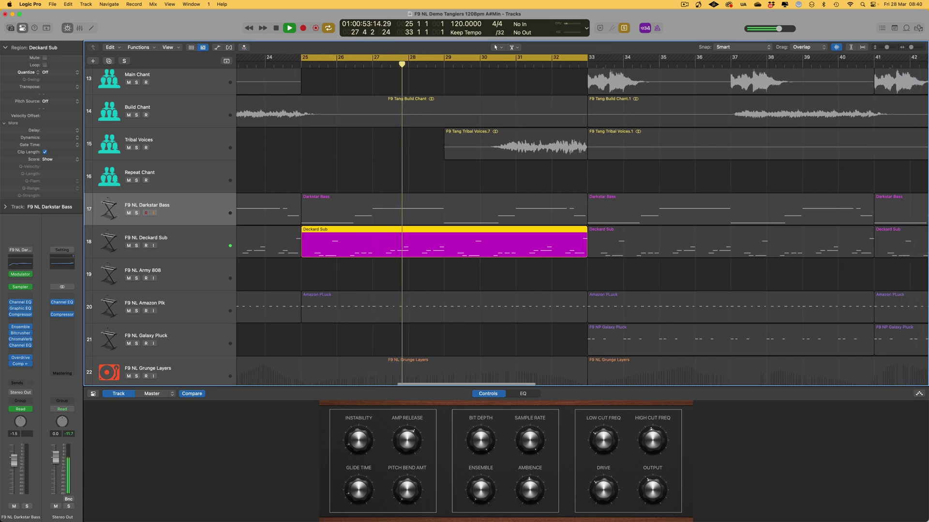
pyautogui.click(188, 241)
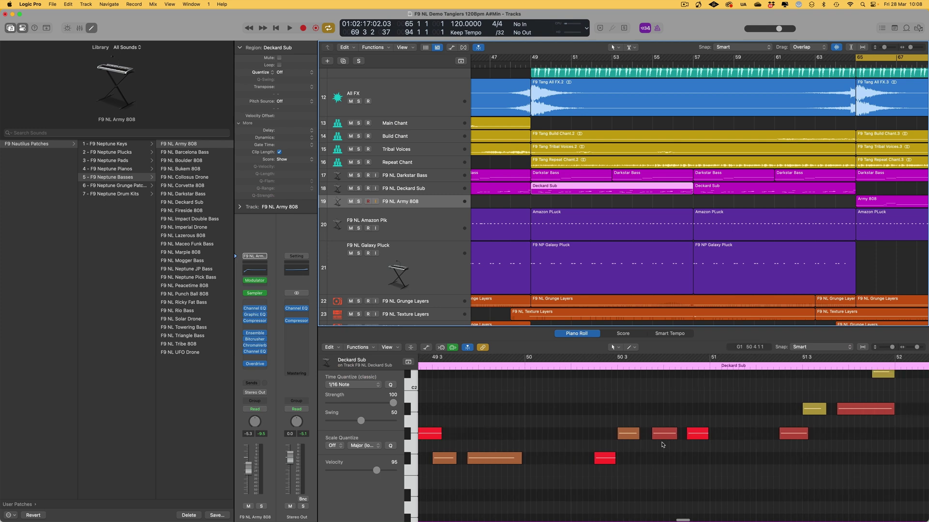
# - Examine the Deckard Sub notes around bar 51 in the Piano Roll, and show the Smart Controls of the F9 NL Deckard Sub track
pyautogui.hscroll(3, 684, 432)
pyautogui.click(654, 413)
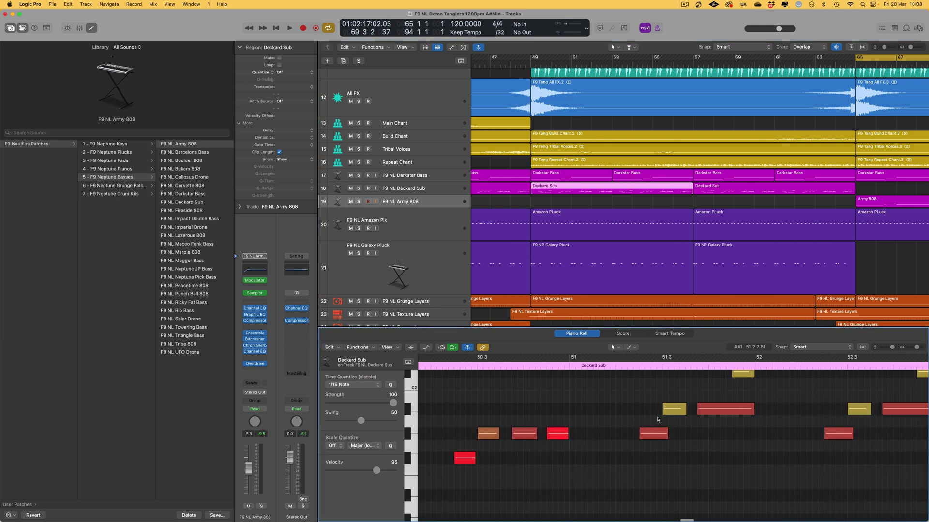
pyautogui.click(412, 189)
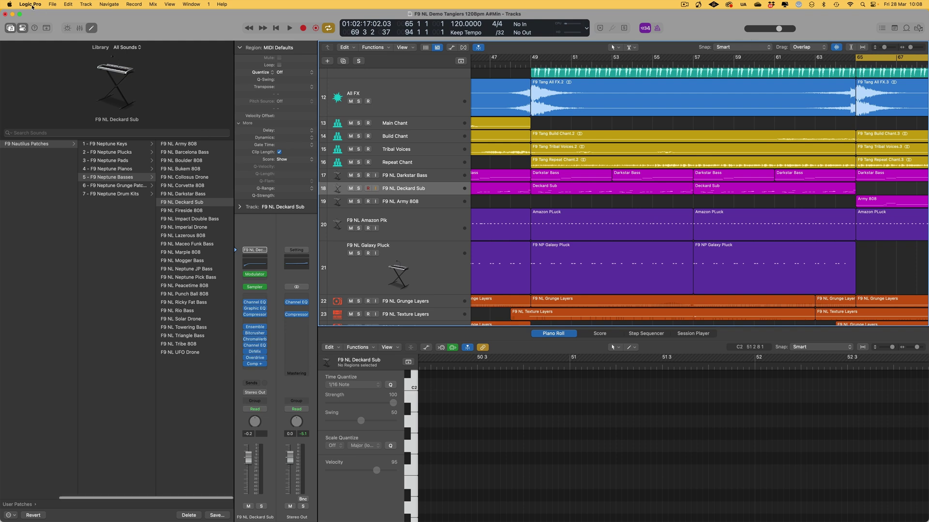
pyautogui.press('b')
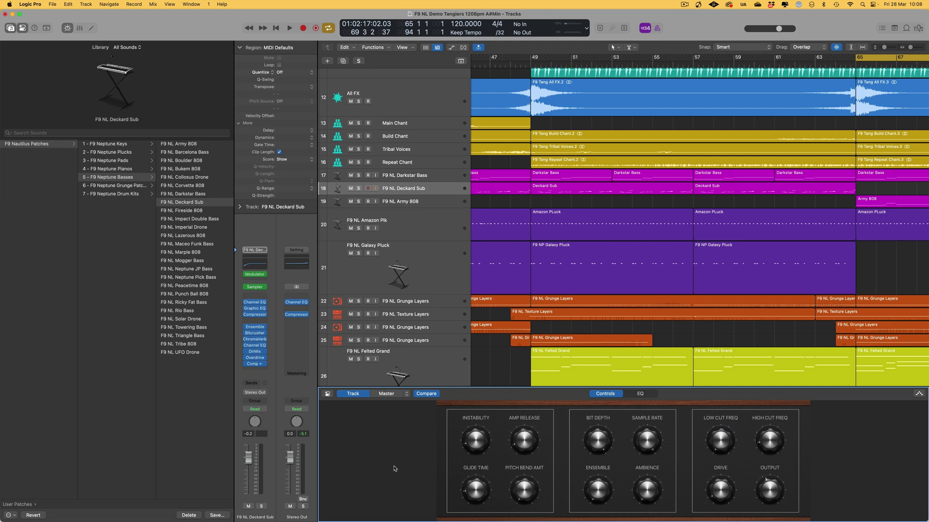
# - Raise the Deckard Sub patch's Glide Time to just past its midpoint and set the Pitch Bend Amount to 2
pyautogui.moveTo(474, 491); pyautogui.dragTo(472, 487)
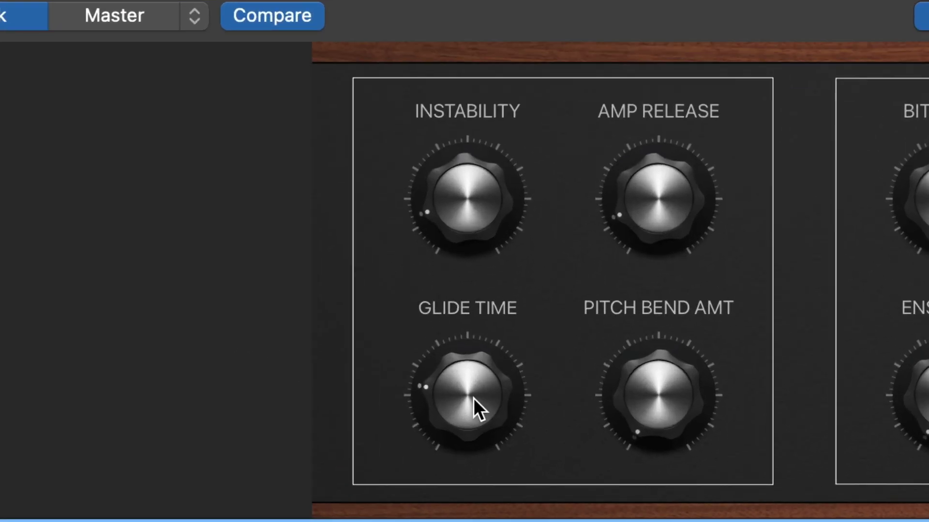
pyautogui.moveTo(476, 490); pyautogui.dragTo(479, 485)
pyautogui.moveTo(480, 375); pyautogui.dragTo(432, 416)
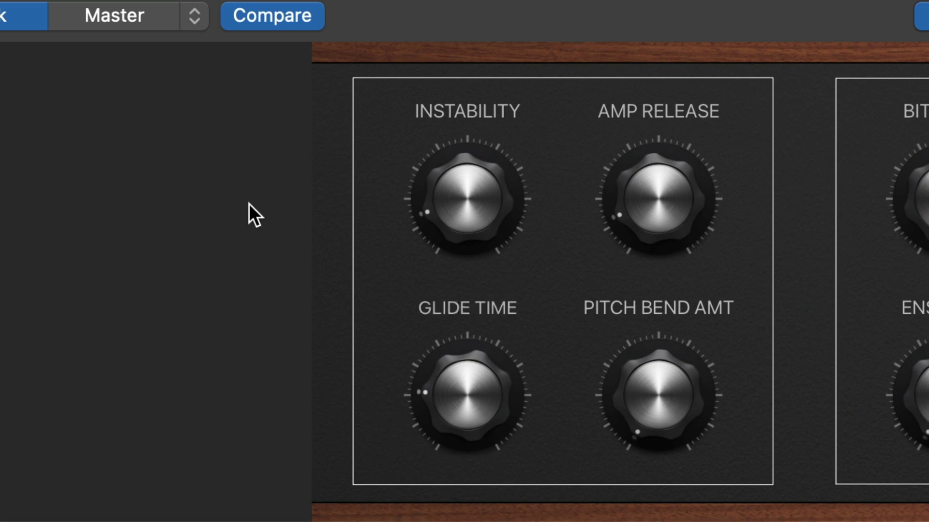
pyautogui.moveTo(477, 413); pyautogui.dragTo(450, 292)
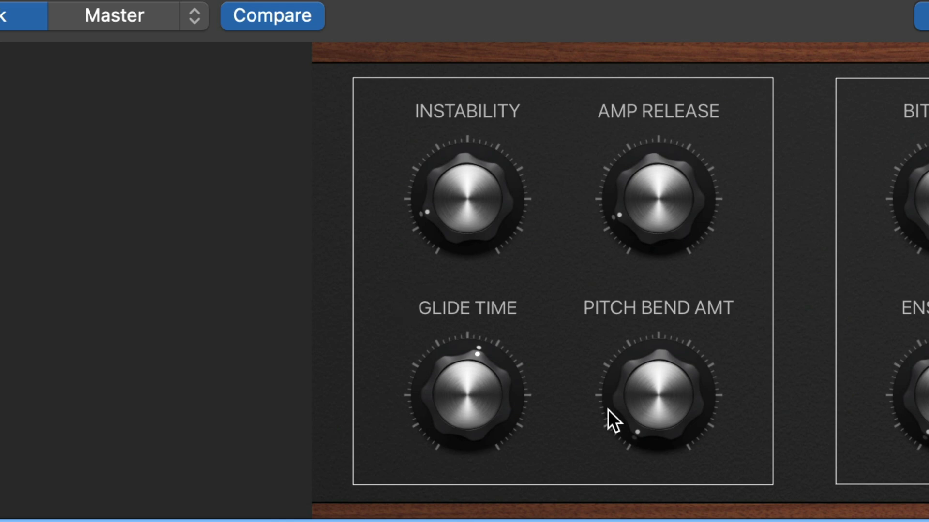
pyautogui.moveTo(703, 367); pyautogui.dragTo(640, 406)
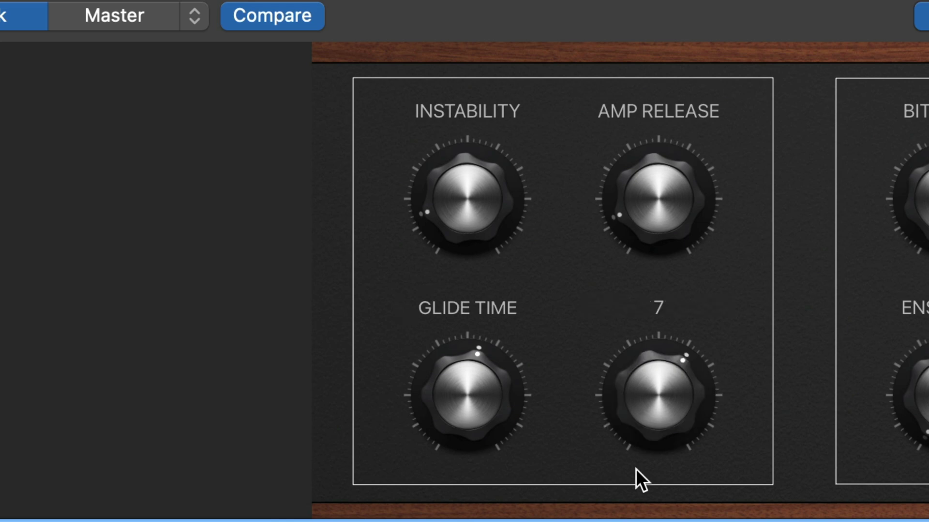
pyautogui.moveTo(665, 375); pyautogui.dragTo(625, 512)
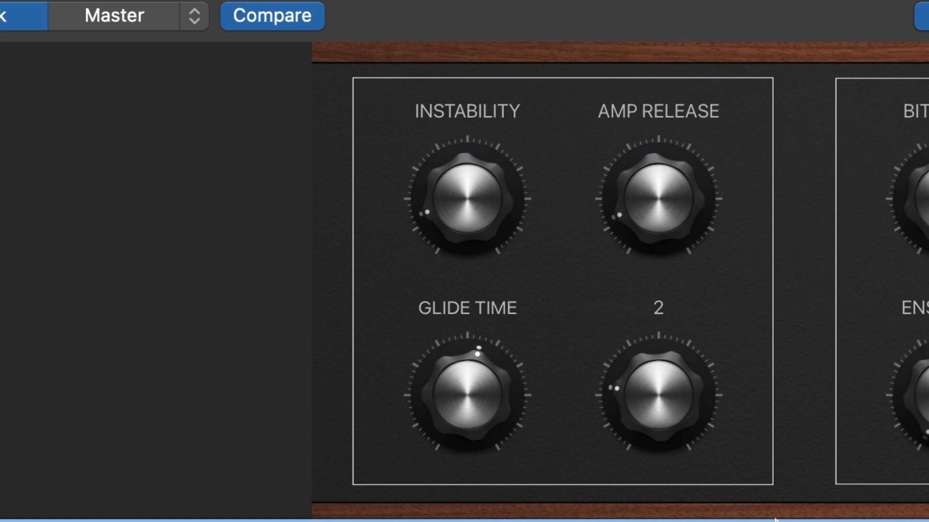
# - Turn up the Deckard Sub patch's Pitch Bend Amount further
pyautogui.moveTo(655, 425); pyautogui.dragTo(680, 231)
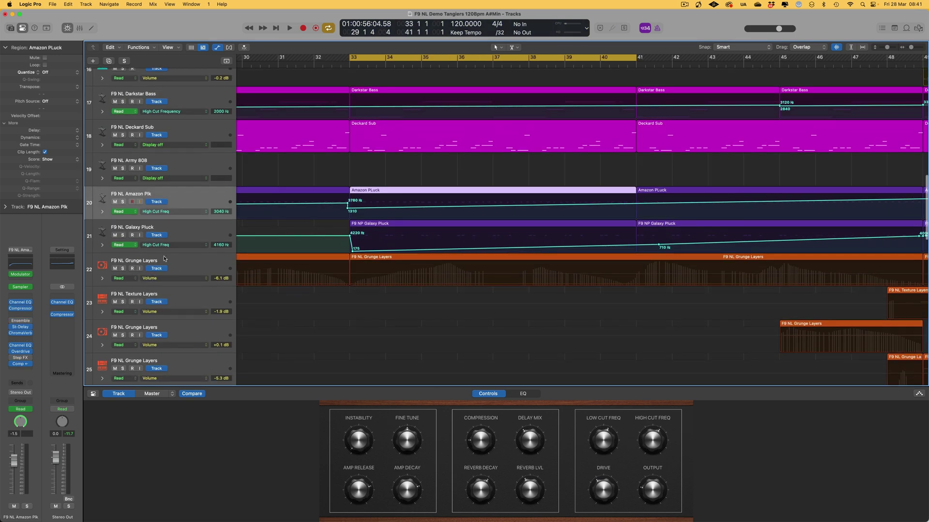
# - Enlarge the F9 NL Galaxy Pluck and F9 NL Amazon Plk tracks to make their High Cut Freq automation easier to read
pyautogui.moveTo(165, 253); pyautogui.dragTo(164, 362)
pyautogui.moveTo(179, 219); pyautogui.dragTo(175, 286)
pyautogui.click(401, 177)
pyautogui.scroll(-2, 404, 174)
pyautogui.scroll(-1, 404, 174)
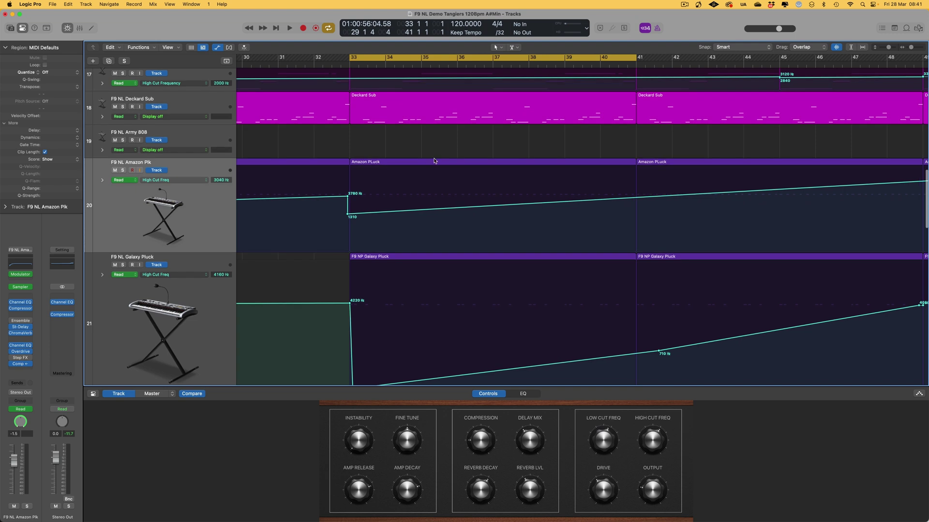
# - Play the Amazon Pluck and Galaxy Pluck regions in solo from bar 33
pyautogui.click(433, 162)
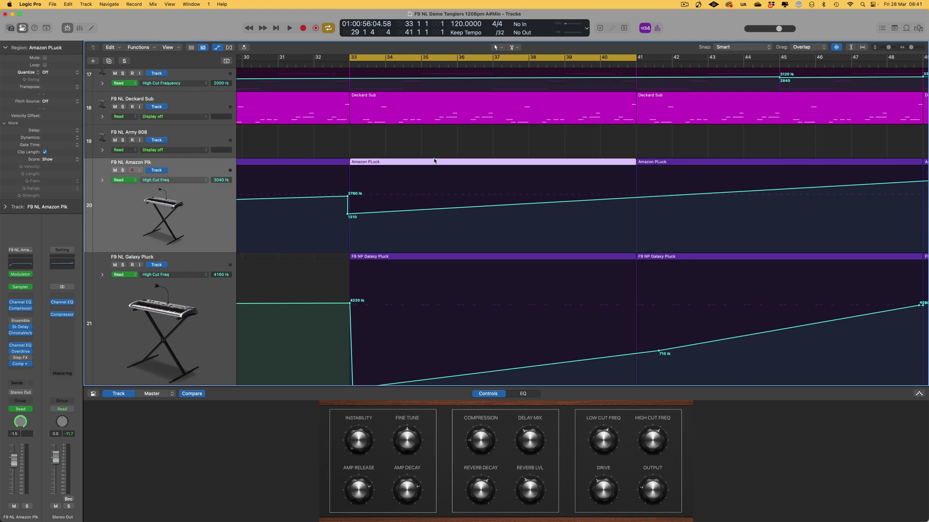
pyautogui.hotkey('ctrl', 's')
pyautogui.press('space')
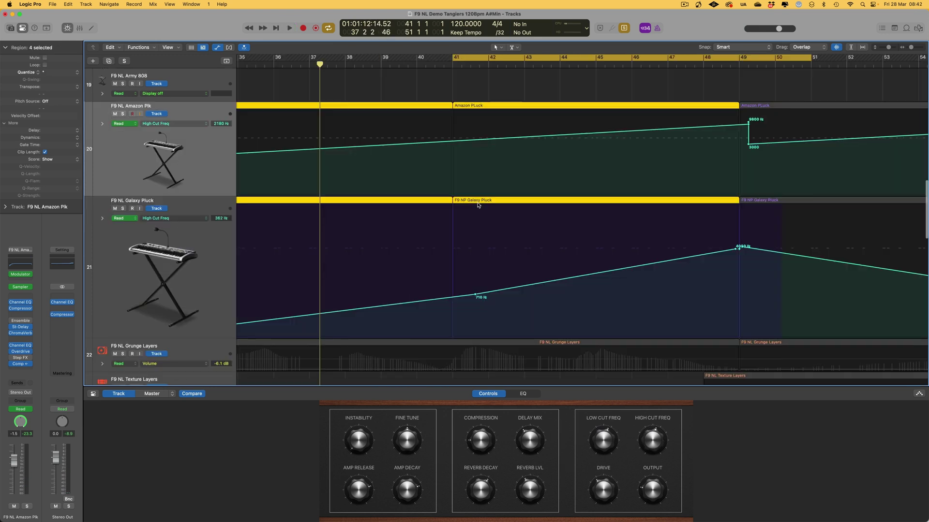
# - Play the Amazon Pluck and Galaxy Pluck regions at bar 41 together with the rest of the arrangement
pyautogui.hscroll(2, 478, 205)
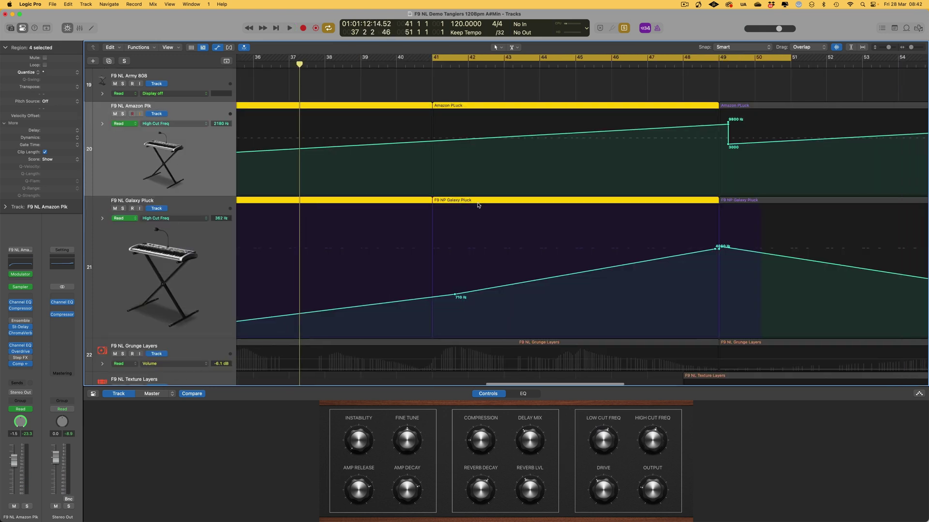
pyautogui.click(450, 202)
pyautogui.press('space')
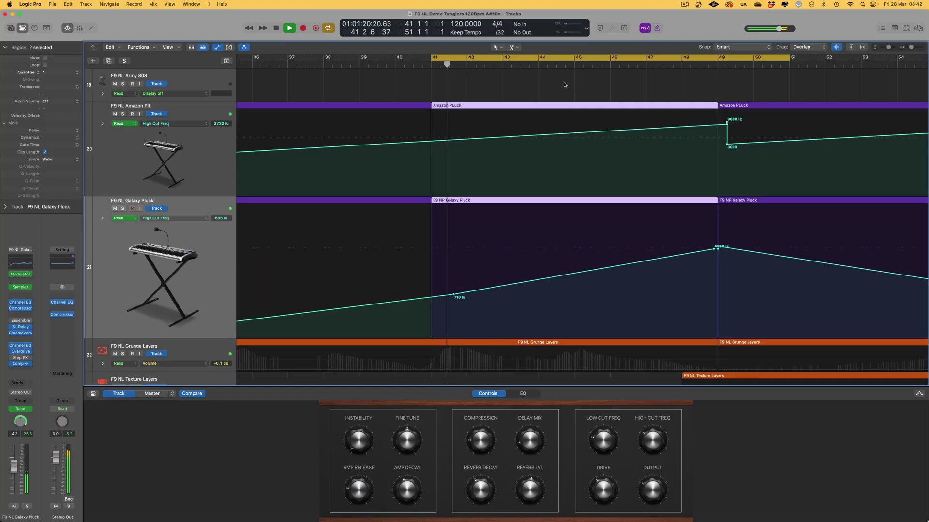
# - Select the F9 NL Amazon Plk and F9 NL Galaxy Pluck tracks and solo both briefly during playback
pyautogui.click(179, 193)
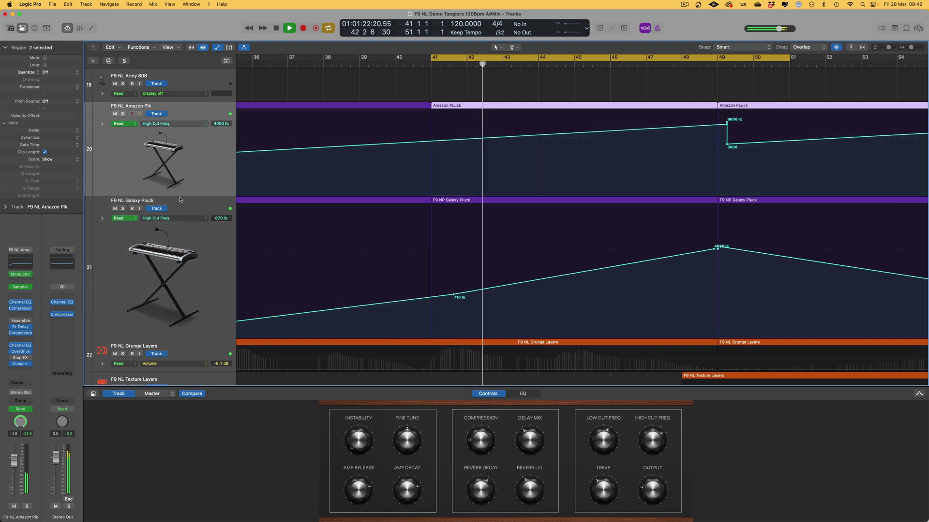
pyautogui.keyDown('shift'); pyautogui.click(180, 199); pyautogui.keyUp('shift')
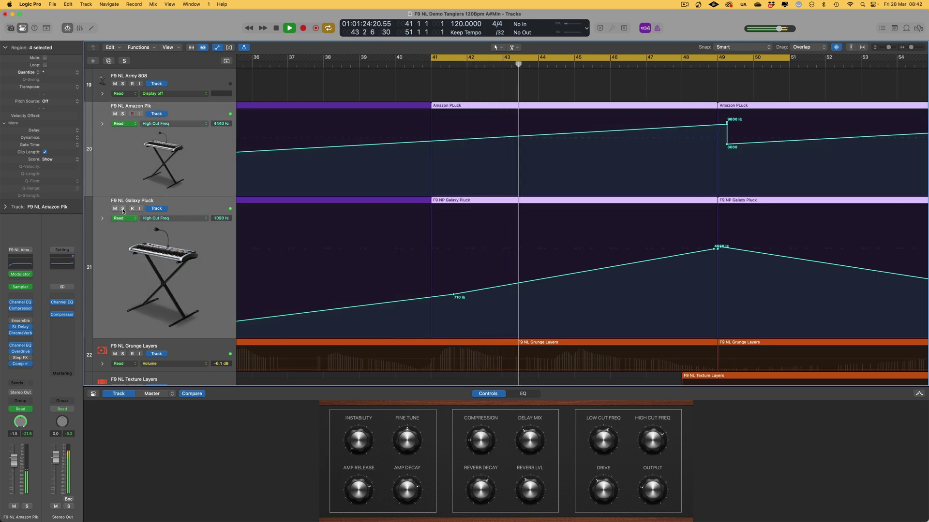
pyautogui.click(123, 209)
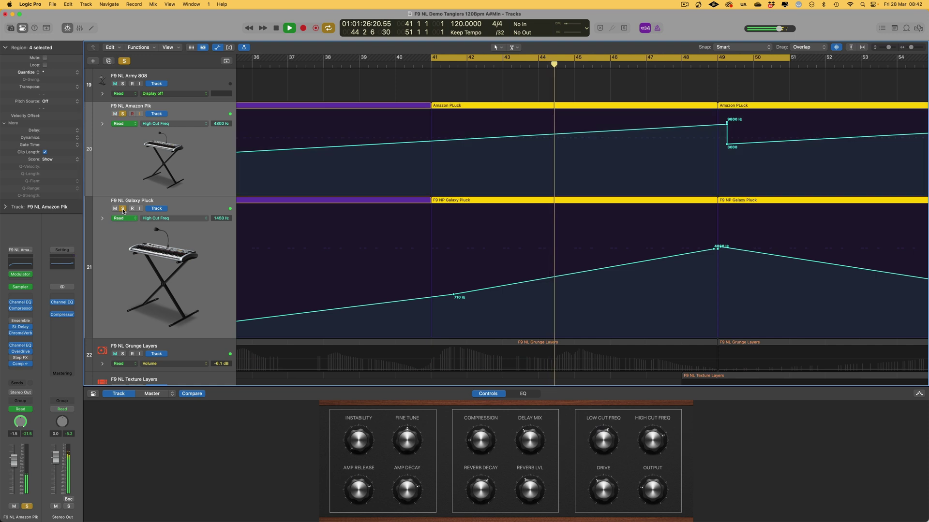
pyautogui.click(122, 209)
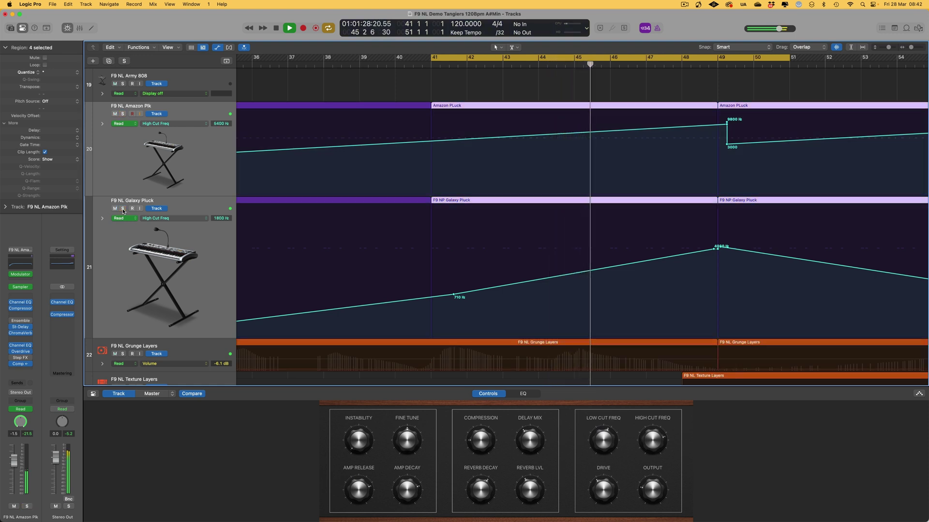
# - Switch off the cycle range so playback runs on past bar 49, and stop it around bar 51
pyautogui.hscroll(3, 570, 174)
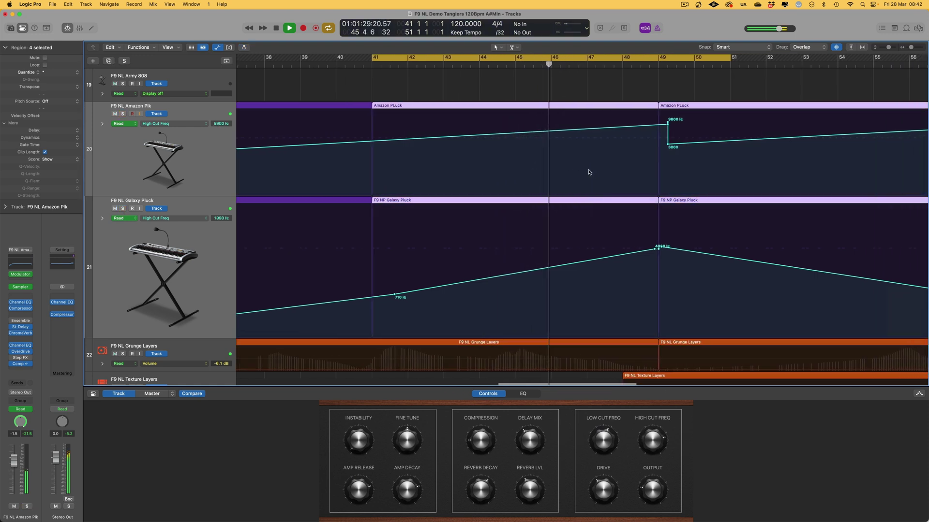
pyautogui.click(683, 56)
pyautogui.hscroll(3, 479, 185)
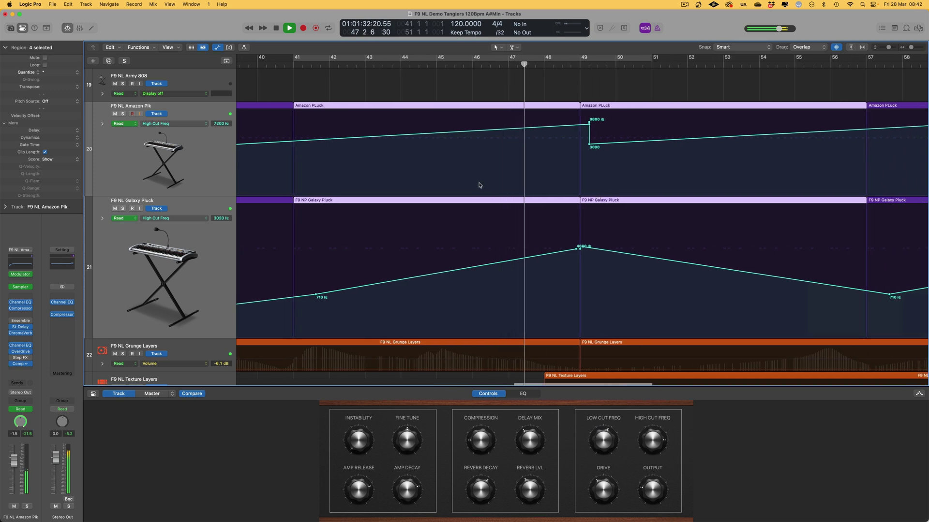
pyautogui.scroll(-4, 502, 166)
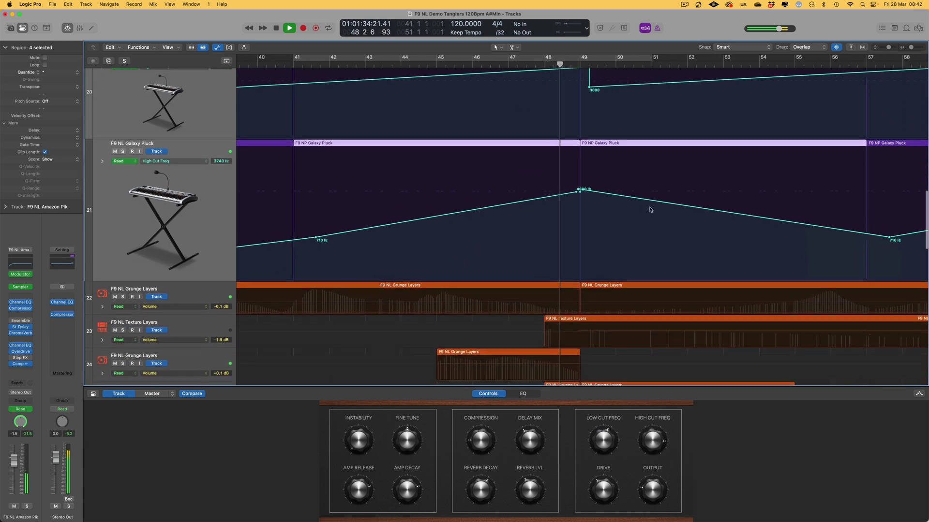
pyautogui.scroll(2, 704, 213)
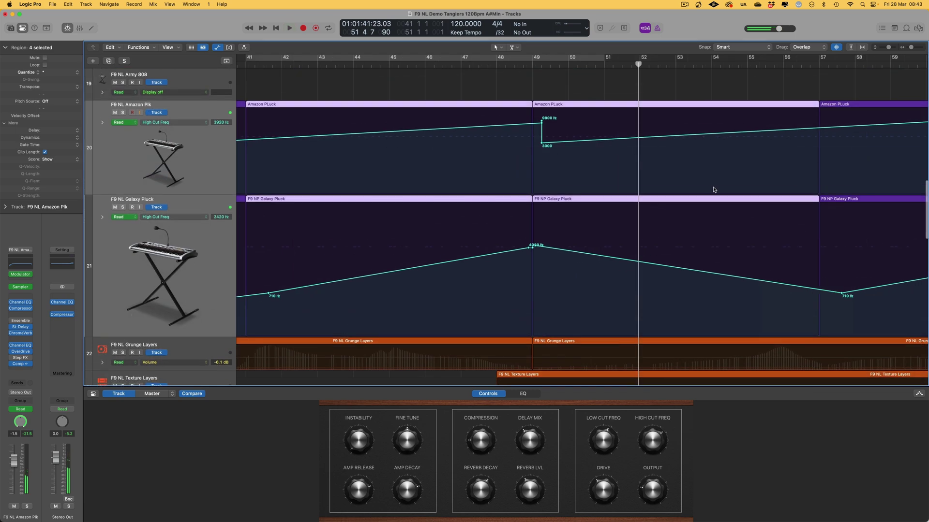
pyautogui.scroll(-6, 646, 152)
pyautogui.press('space')
# - Examine the High Cut Freq automation of the Amazon Plk and Galaxy Pluck tracks across the whole arrangement, with all regions deselected
pyautogui.scroll(2, 600, 153)
pyautogui.hscroll(-10, 600, 153)
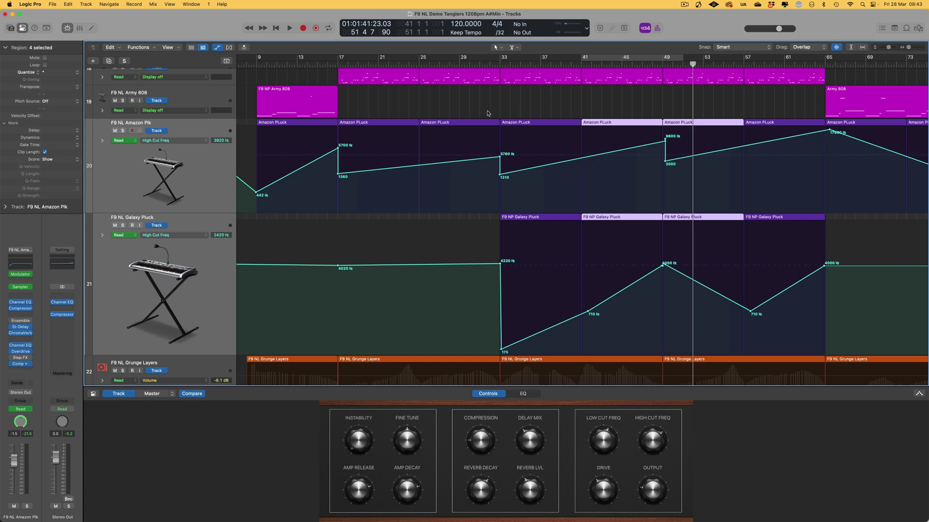
pyautogui.hscroll(10, 653, 160)
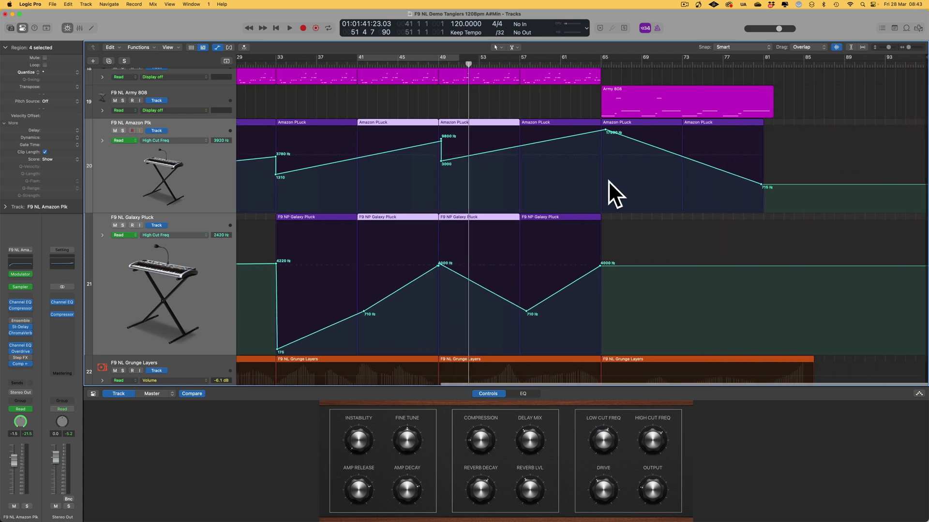
pyautogui.hscroll(-3, 663, 191)
pyautogui.hscroll(-5, 482, 182)
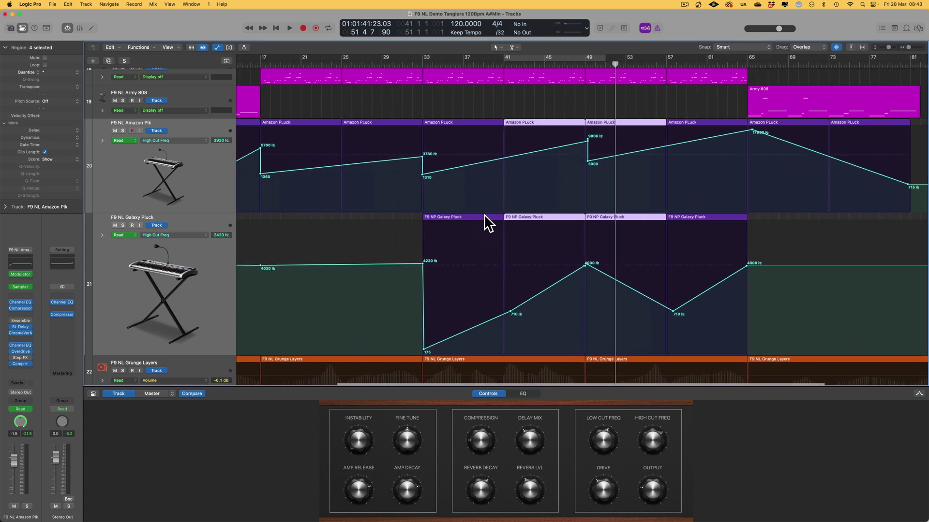
pyautogui.click(411, 219)
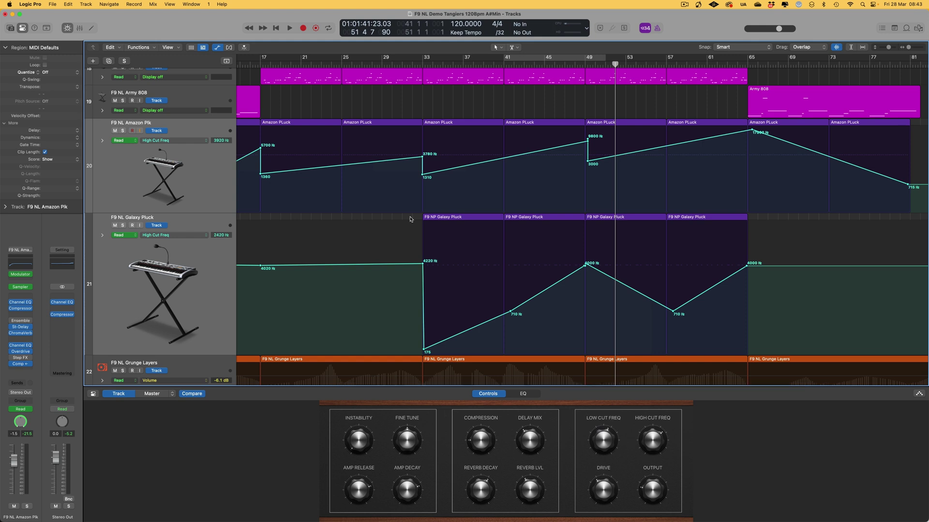
pyautogui.scroll(-1, 411, 219)
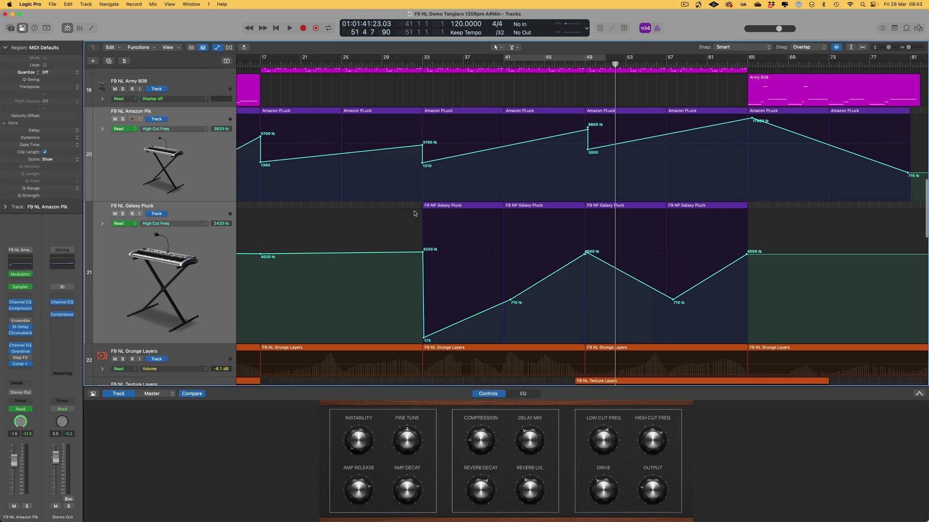
pyautogui.scroll(5, 611, 143)
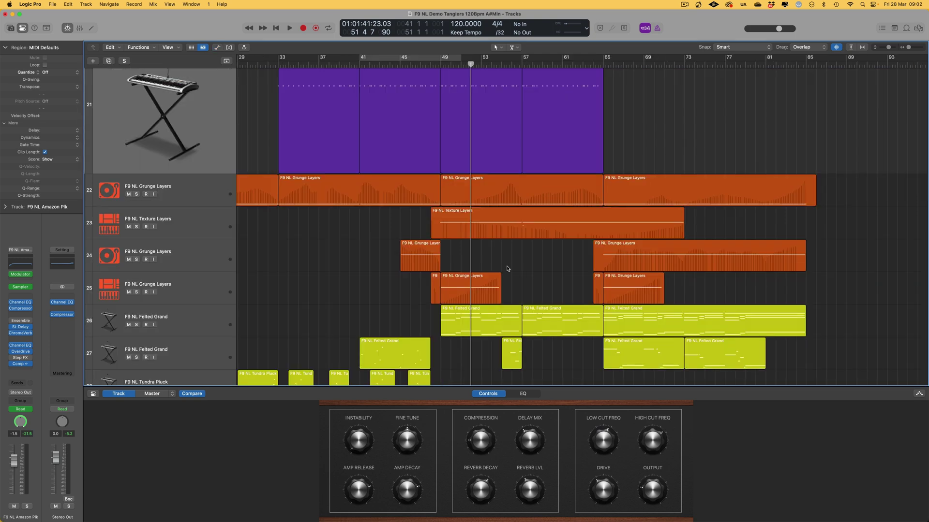
# - Select the Grunge Layers and Texture Layers regions from bar 45 onward, set the cycle range to them, and play them in solo
pyautogui.moveTo(386, 224); pyautogui.dragTo(683, 302)
pyautogui.moveTo(400, 300); pyautogui.dragTo(761, 201)
pyautogui.press('u')
pyautogui.press('space')
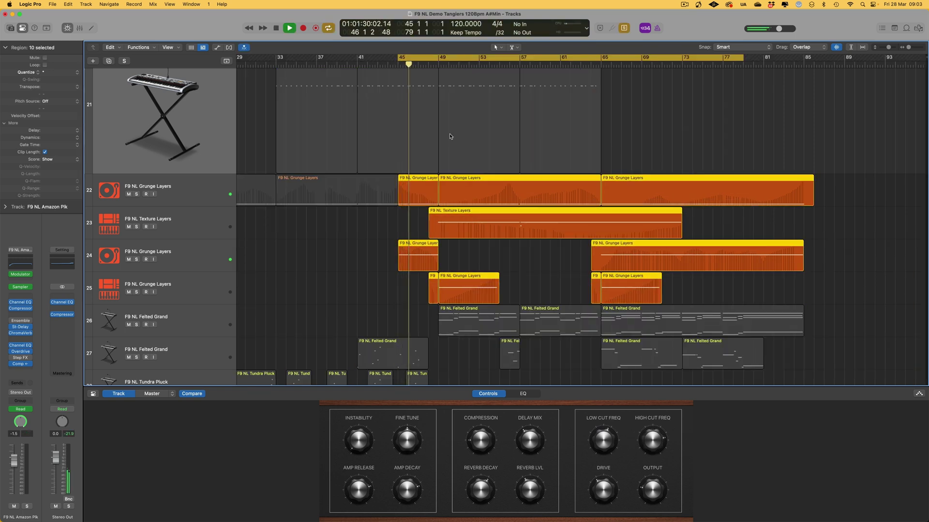
pyautogui.hscroll(1, 367, 231)
pyautogui.scroll(-1, 367, 231)
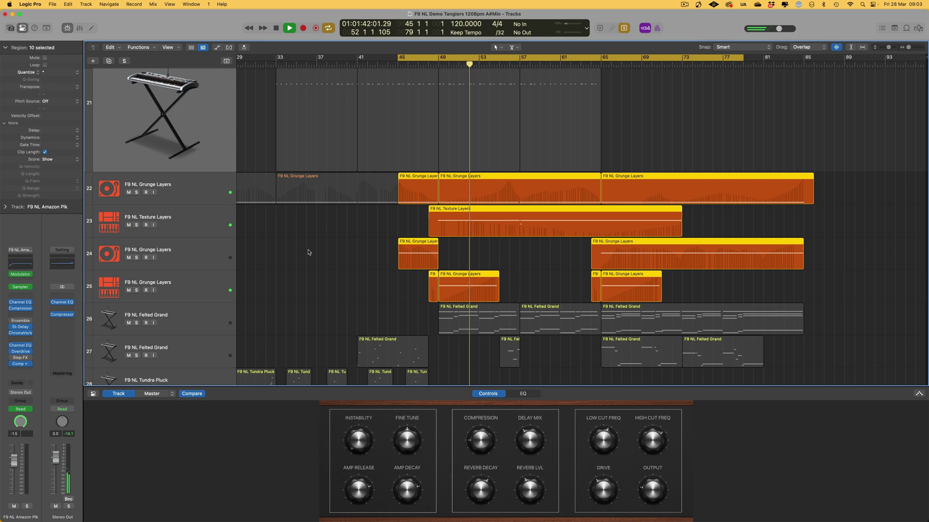
pyautogui.press('space')
# - Show the sound Library and turn up the Articulation of the Grunge Layers patch
pyautogui.press('y')
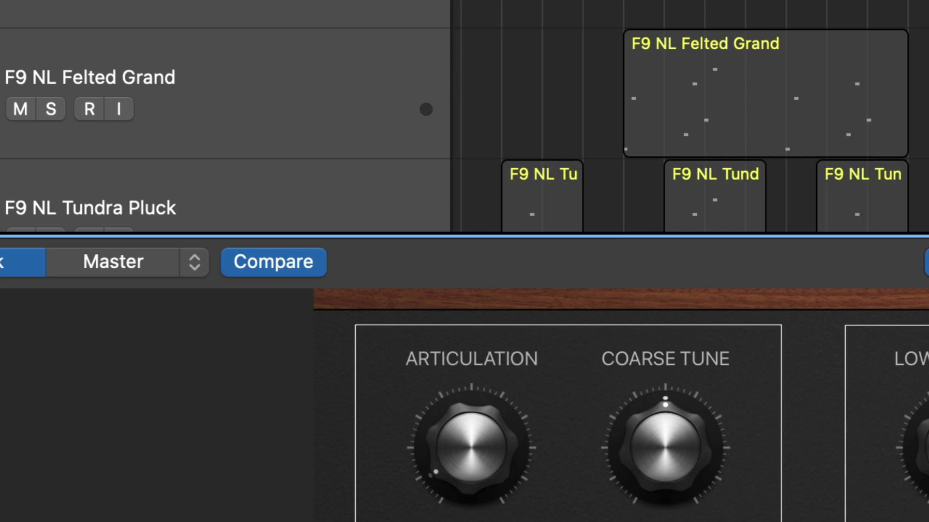
pyautogui.moveTo(454, 459); pyautogui.dragTo(503, 413)
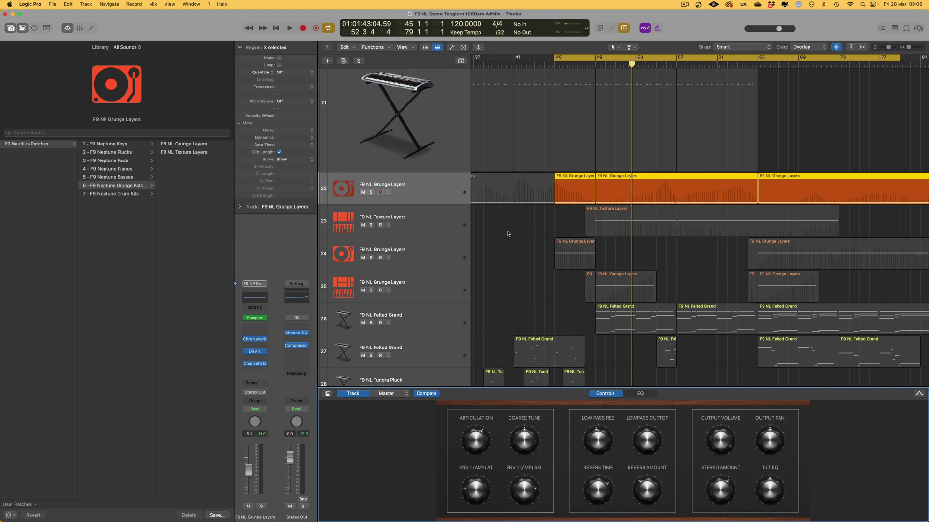
# - Select track 24, which uses the F9 NP Texture Layers patch, and adjust that patch's Articulation
pyautogui.click(459, 259)
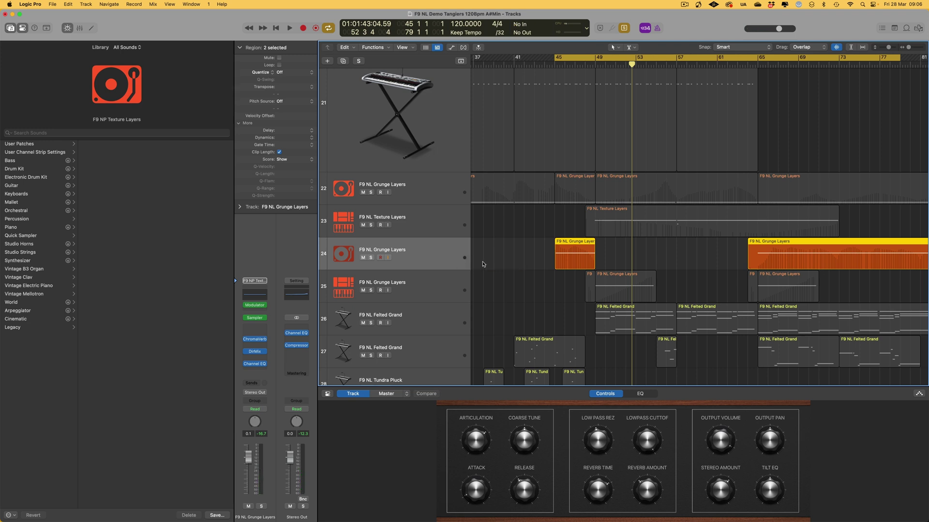
pyautogui.hscroll(3, 480, 264)
pyautogui.click(476, 444)
pyautogui.moveTo(477, 446)
pyautogui.mouseDown()
pyautogui.moveTo(474, 412)
pyautogui.moveTo(466, 445)
pyautogui.mouseUp()
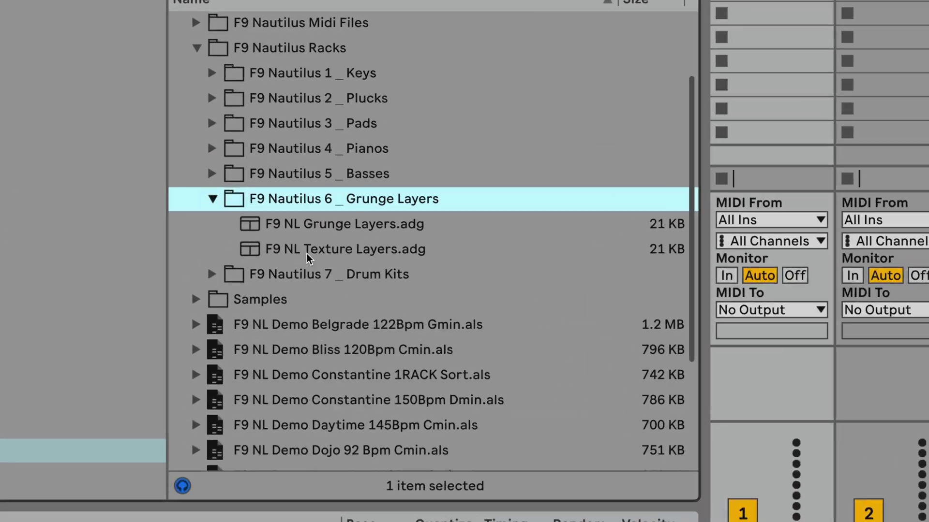
# - In Ableton Live, open the F9 NL Texture Layers rack from the Grunge Layers folder and turn up its Texture Select macro
pyautogui.click(237, 226)
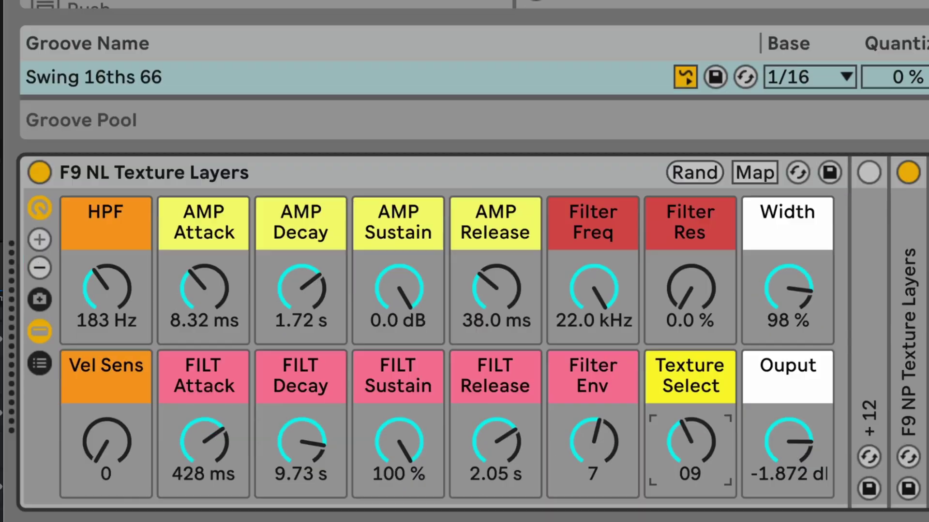
pyautogui.moveTo(691, 441); pyautogui.dragTo(691, 415)
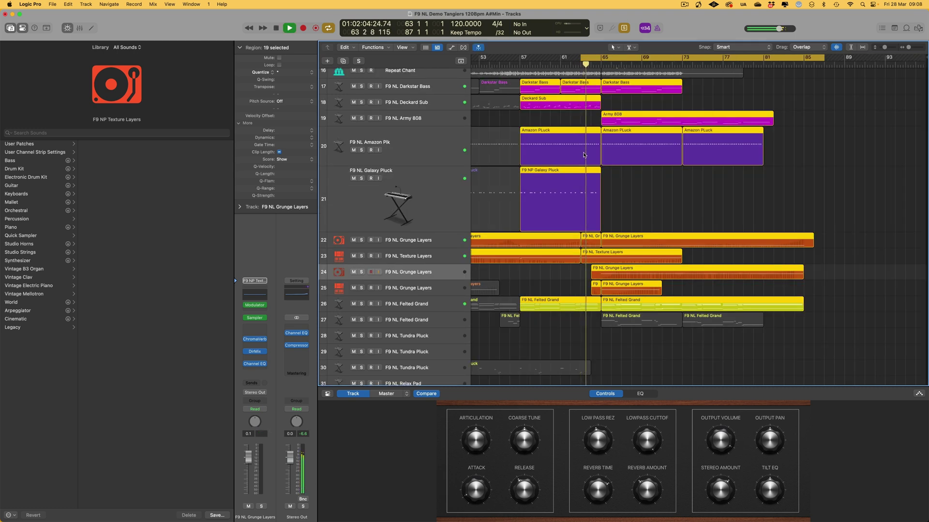
# - Back in Logic Pro, enlarge all tracks vertically during playback to view the Grunge Layers, Texture Layers and Felted Grand regions
pyautogui.scroll(-1, 595, 170)
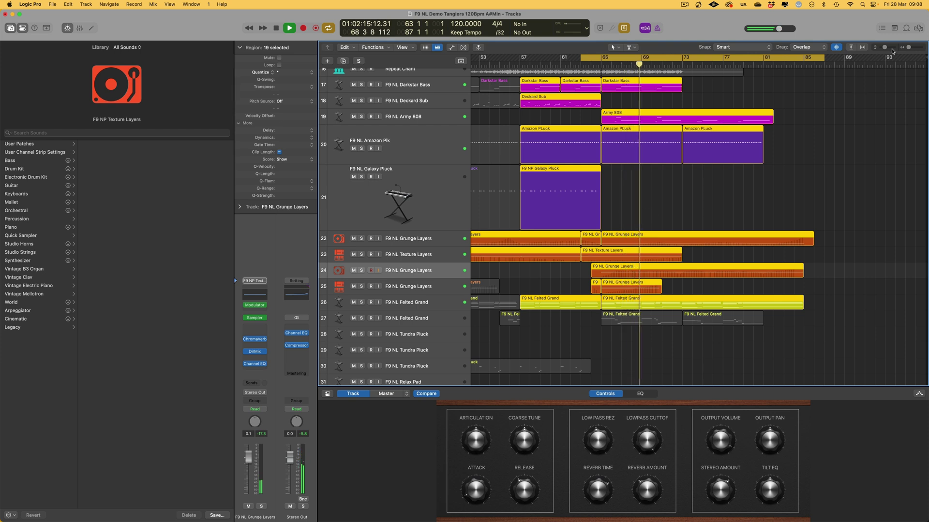
pyautogui.click(893, 47)
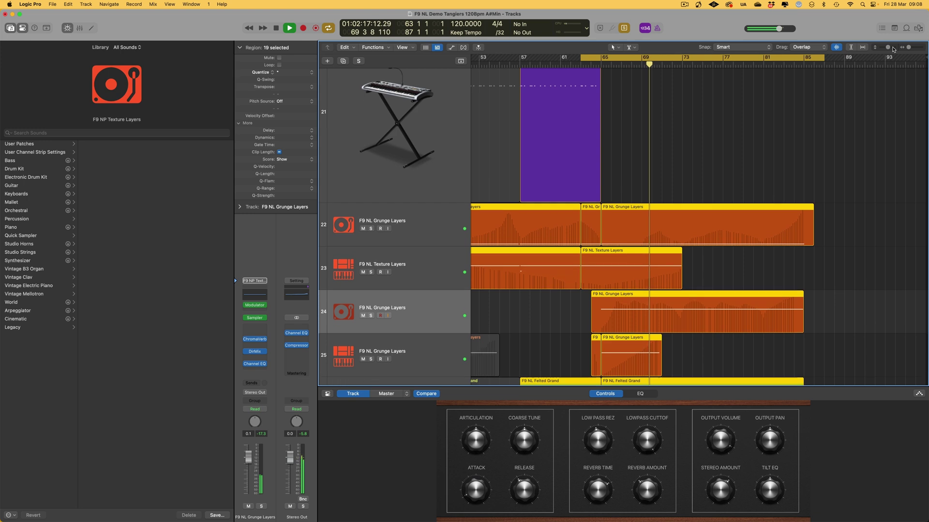
pyautogui.scroll(-5, 755, 121)
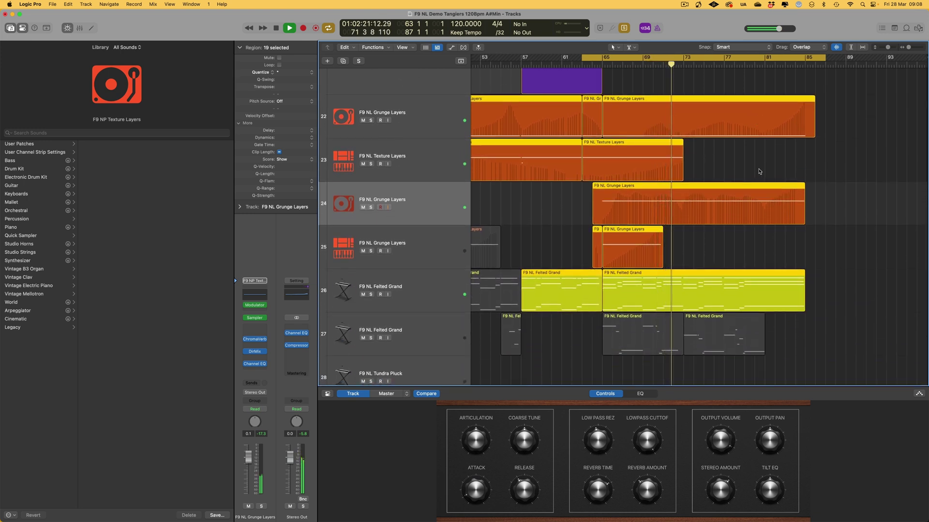
# - Stop playback, select the three Felted Grand regions from bar 65 on tracks 26 and 27, and play them in solo
pyautogui.click(696, 290)
pyautogui.press('space')
pyautogui.moveTo(813, 361); pyautogui.dragTo(661, 290)
pyautogui.hotkey('ctrl', 's')
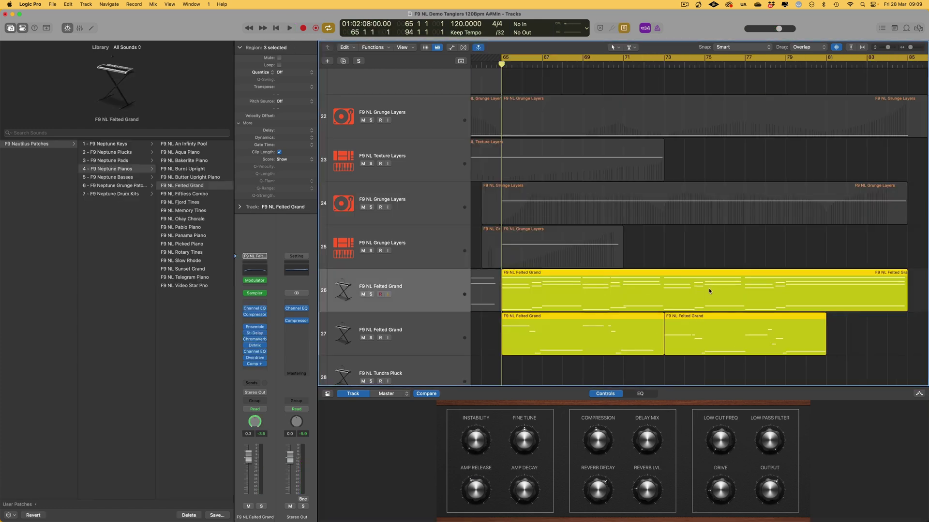
pyautogui.press('space')
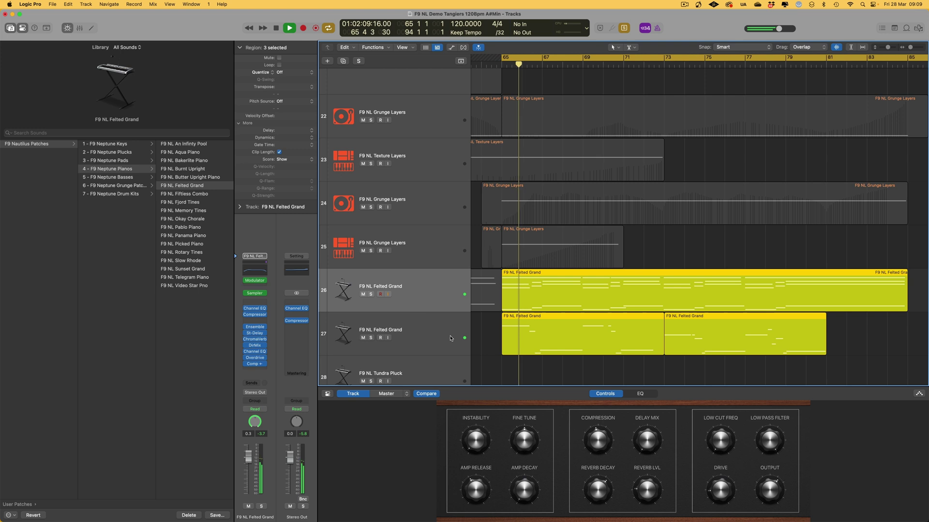
pyautogui.hscroll(1, 498, 324)
pyautogui.hscroll(2, 542, 343)
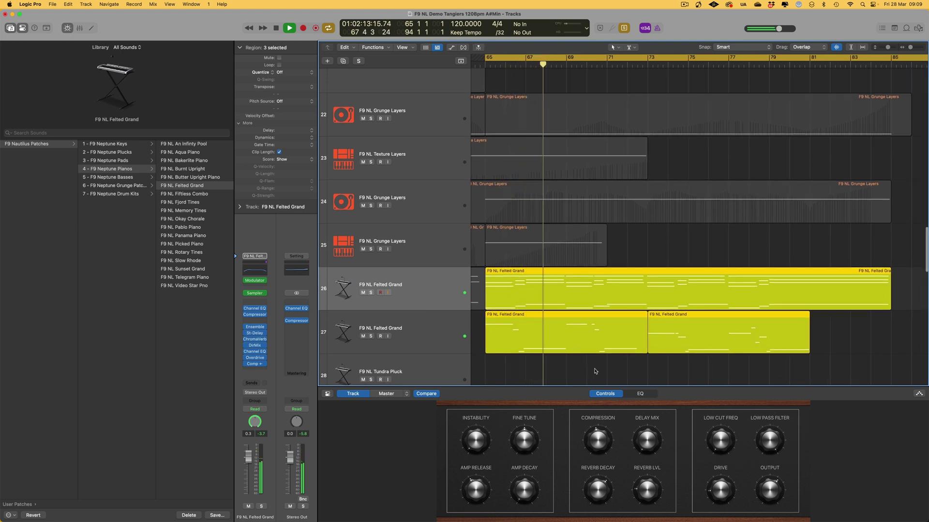
pyautogui.hscroll(-1, 605, 370)
pyautogui.hscroll(2, 604, 370)
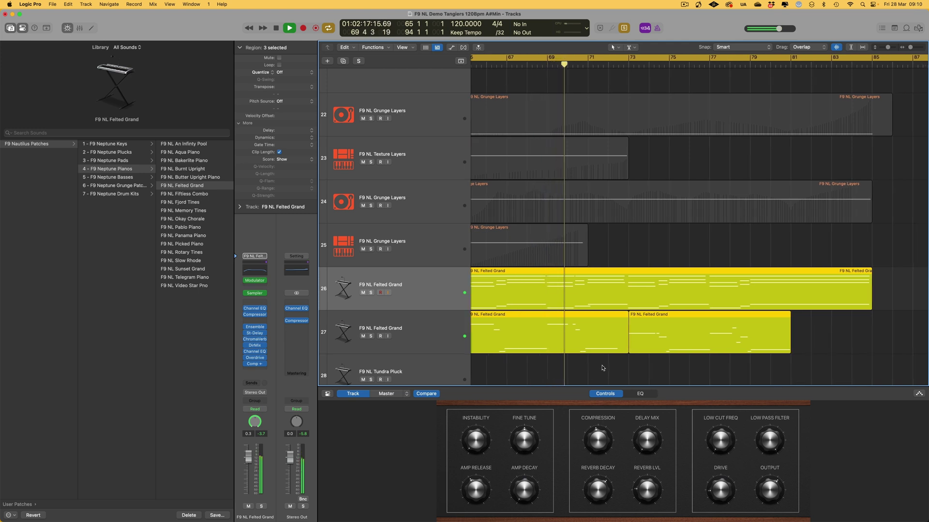
# - Stop the soloed Felted Grand playback and play the full arrangement from bar 65
pyautogui.hscroll(1, 595, 359)
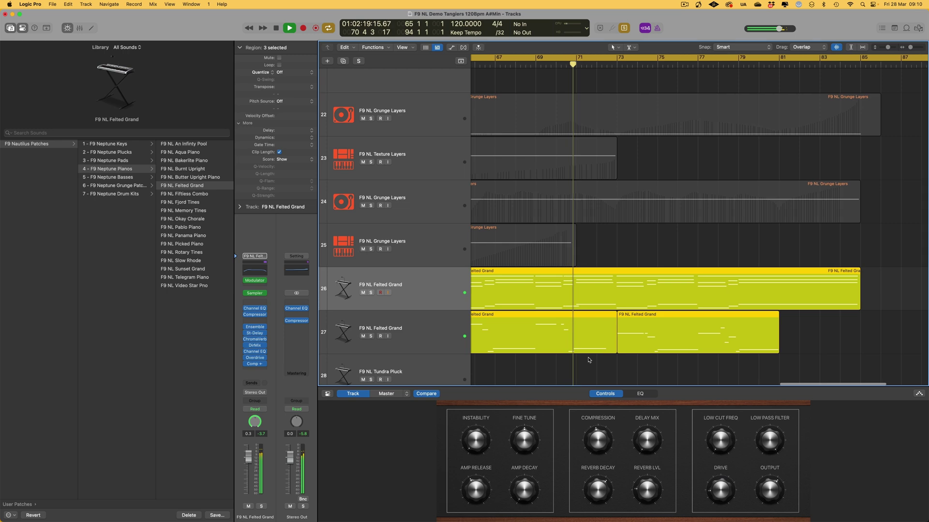
pyautogui.hscroll(-3, 594, 339)
pyautogui.press('space')
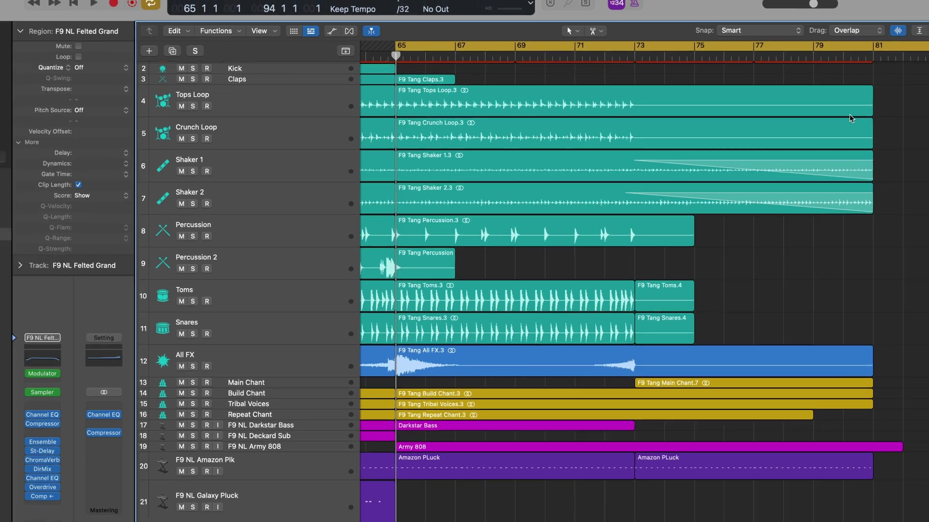
pyautogui.press('space')
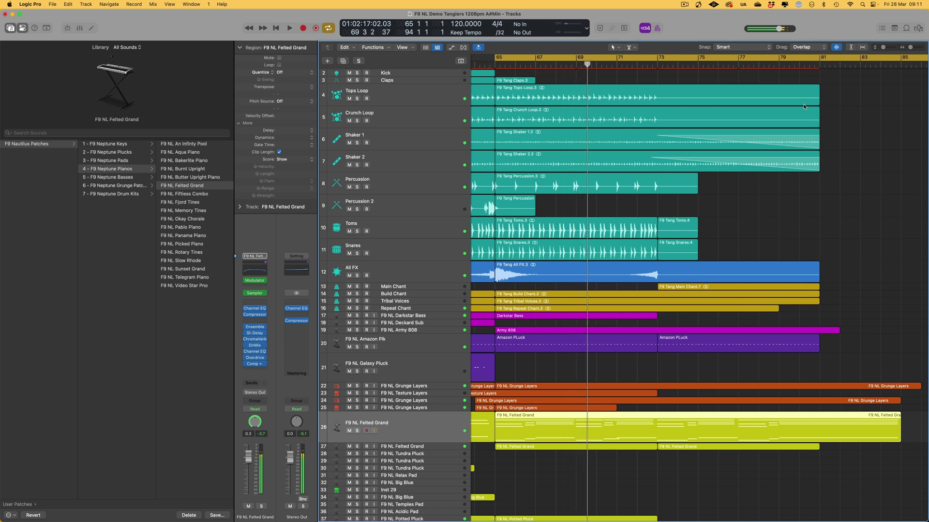
# - Enlarge all tracks vertically to view the Felted Grand regions and the tracks below them
pyautogui.click(885, 47)
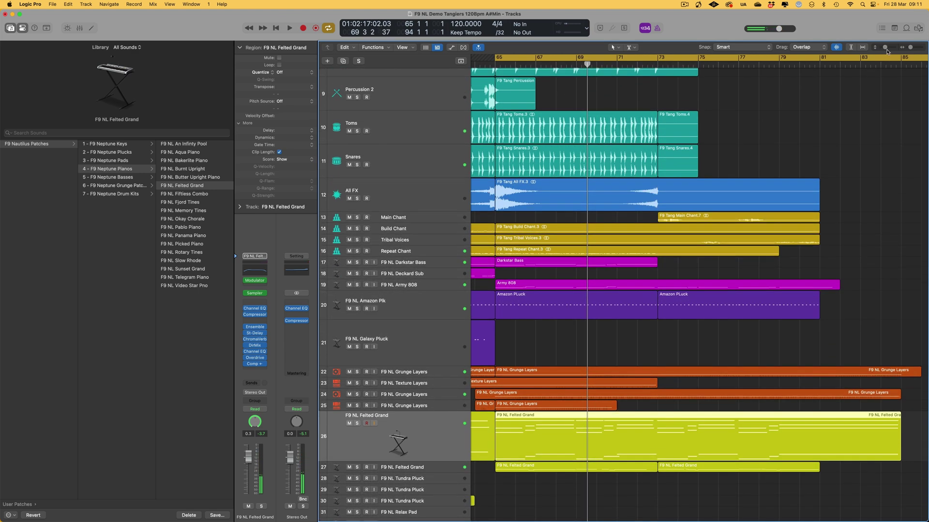
pyautogui.scroll(-3, 679, 387)
pyautogui.moveTo(604, 441); pyautogui.dragTo(712, 384)
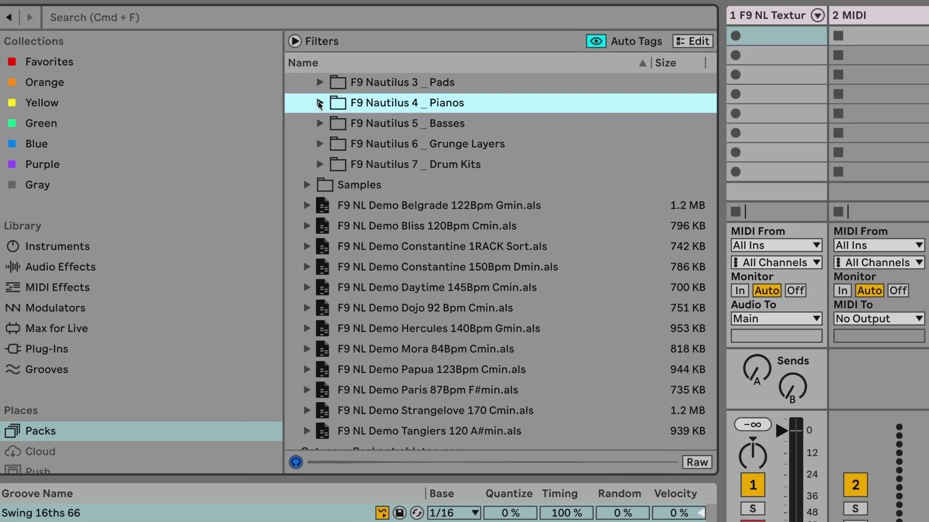
# - In Ableton Live, expand the F9 Nautilus 4 _ Pianos folder and browse its piano racks
pyautogui.click(319, 102)
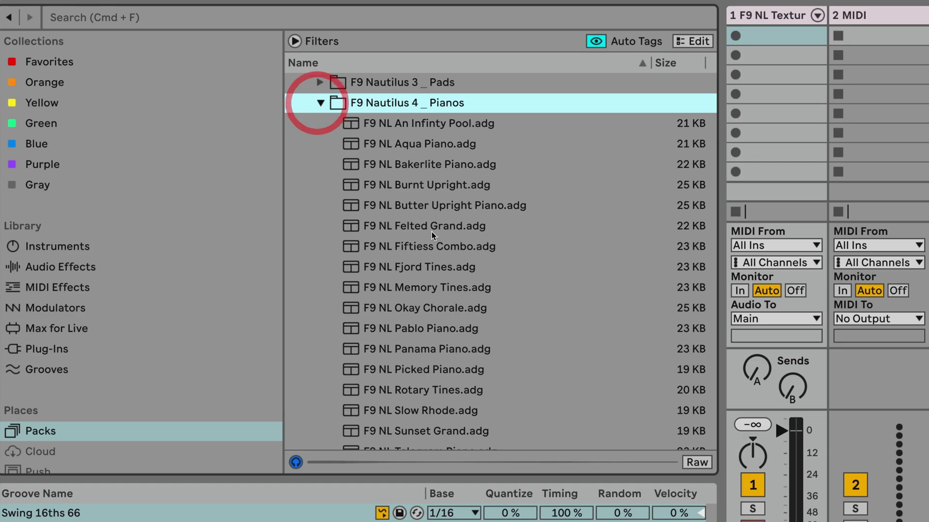
pyautogui.scroll(-5, 431, 232)
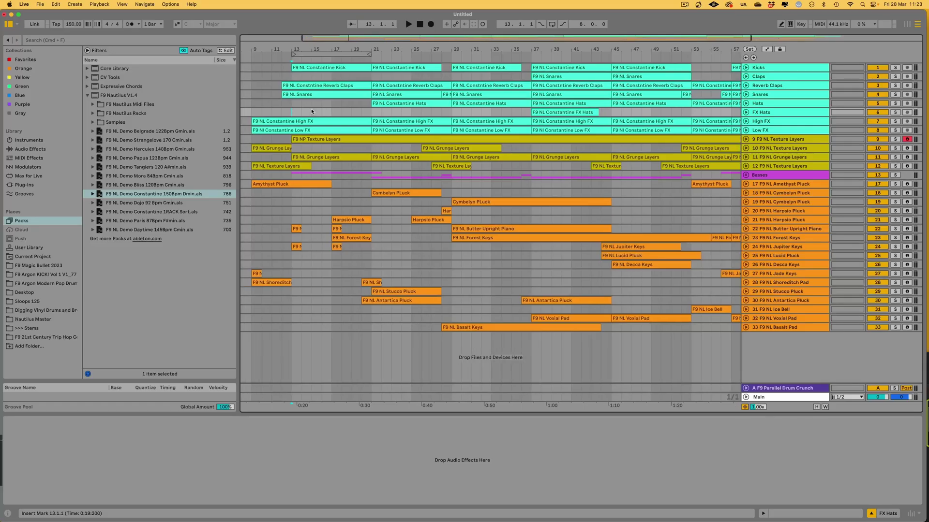
# - Play the Constantine demo from bar 13 and unfold the Harpsio Pluck, Butter Upright Piano, Forest Keys and Jupiter Keys tracks 21 to 24
pyautogui.click(309, 112)
pyautogui.press('space')
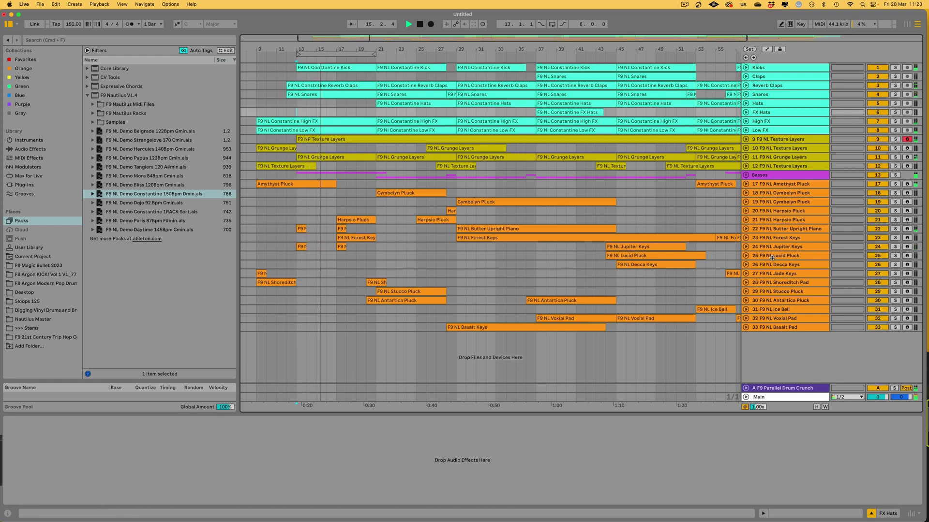
pyautogui.click(746, 220)
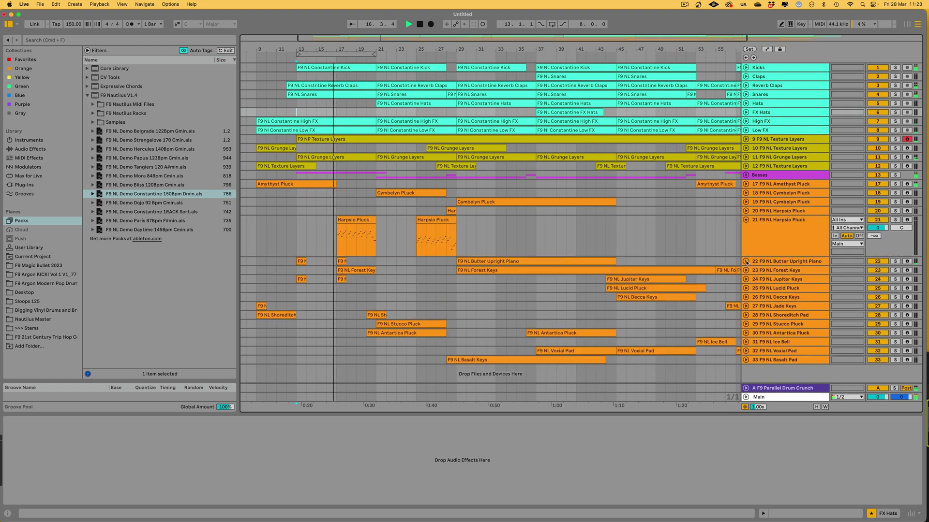
pyautogui.click(745, 261)
pyautogui.click(746, 303)
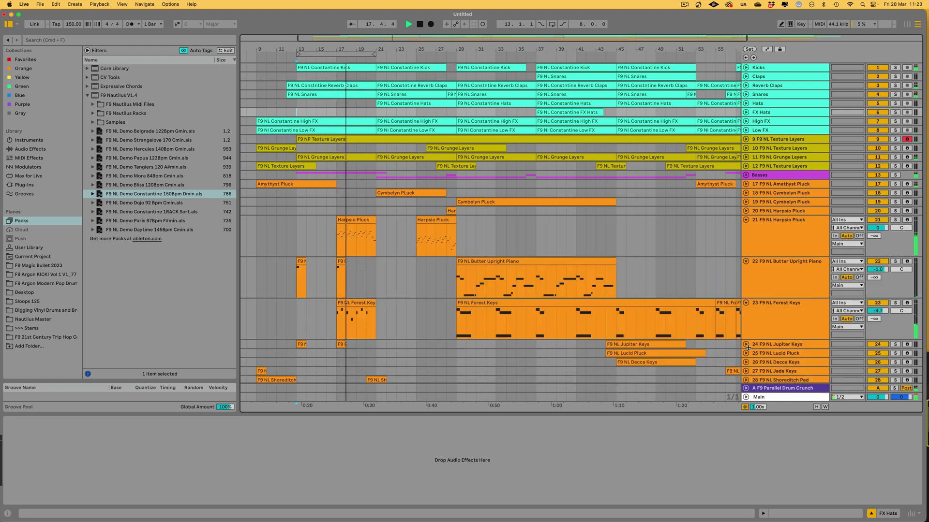
pyautogui.click(746, 343)
# - Unfold the Stucco Pluck and Antartica Pluck tracks, and select the Stucco Pluck clip at bar 21 to show its rack
pyautogui.scroll(-2, 766, 145)
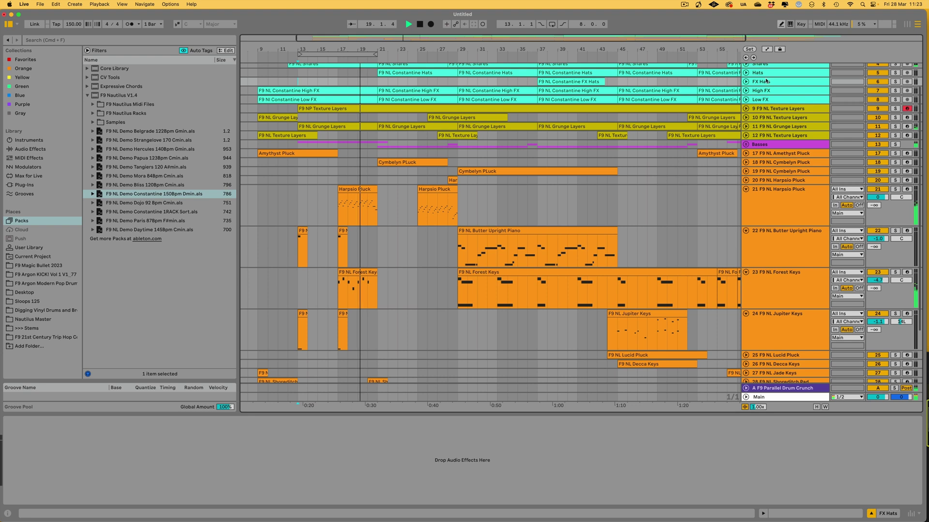
pyautogui.press('+')
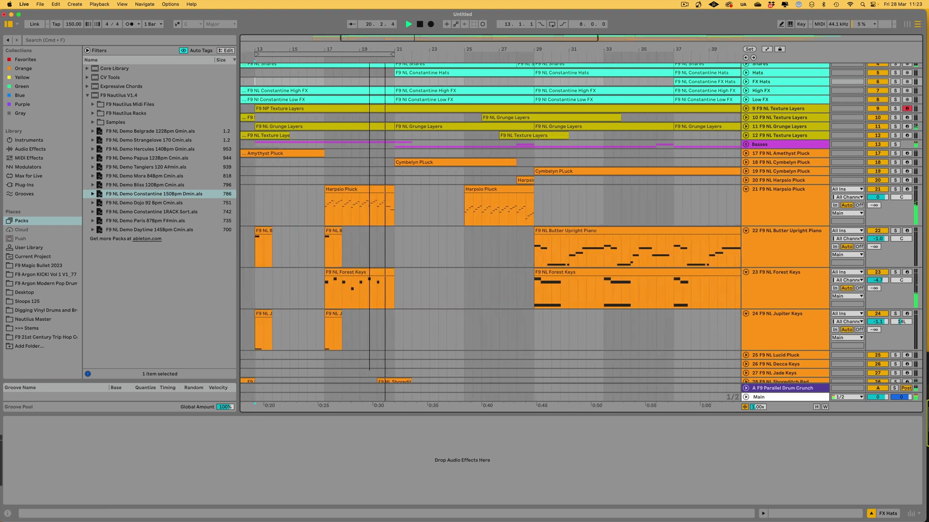
pyautogui.press('+')
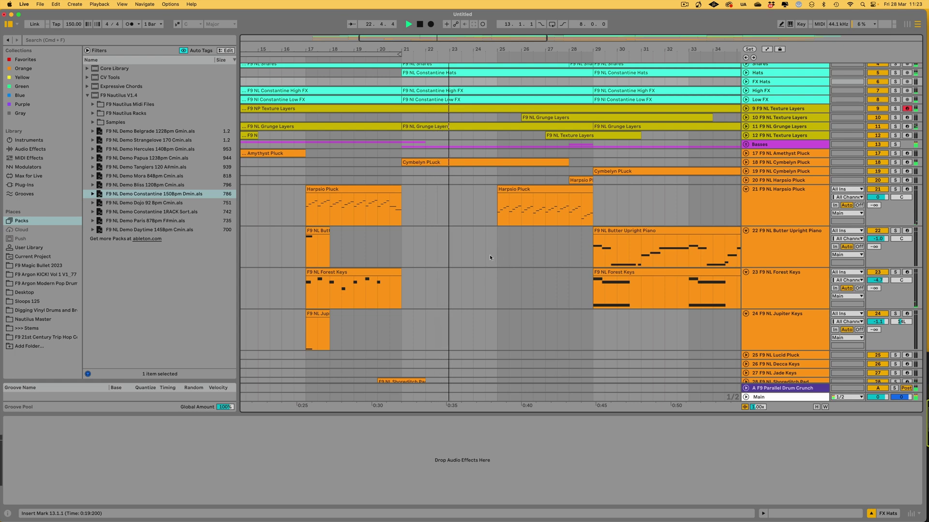
pyautogui.scroll(-5, 495, 257)
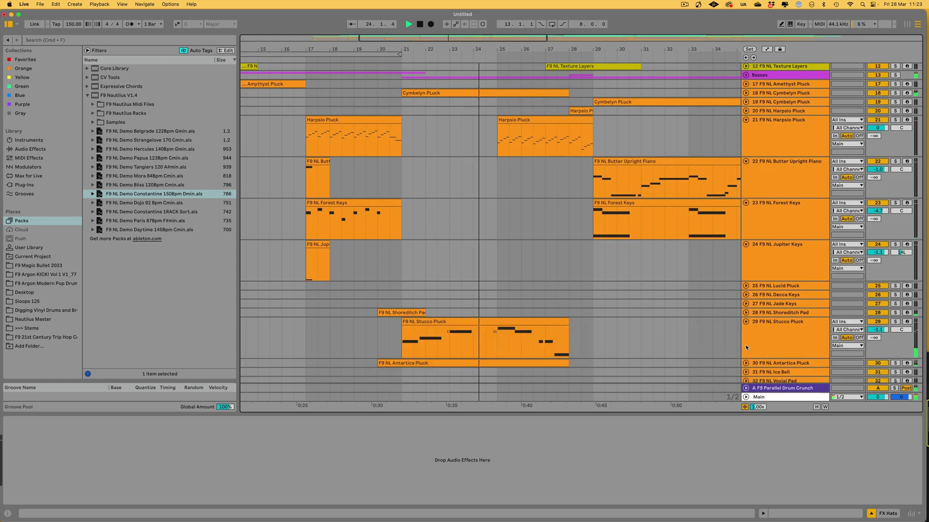
pyautogui.click(746, 363)
pyautogui.scroll(-5, 581, 290)
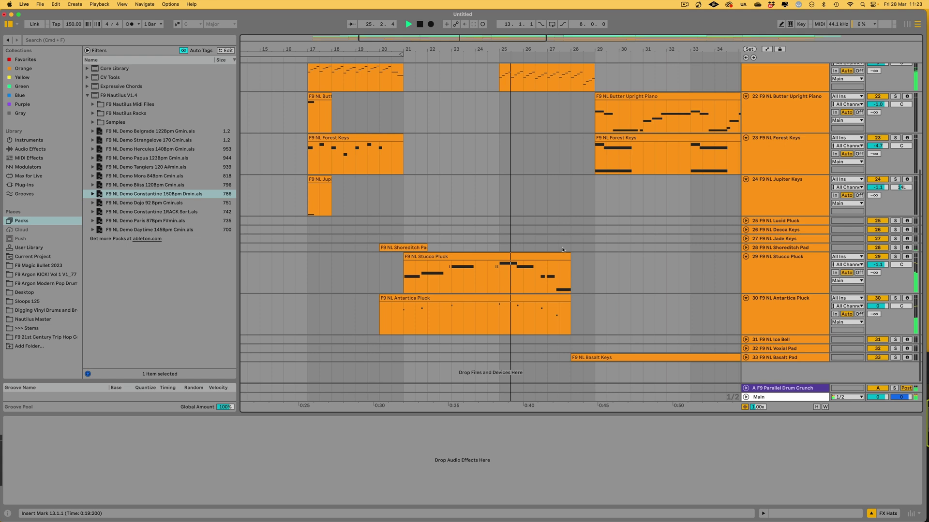
pyautogui.click(505, 257)
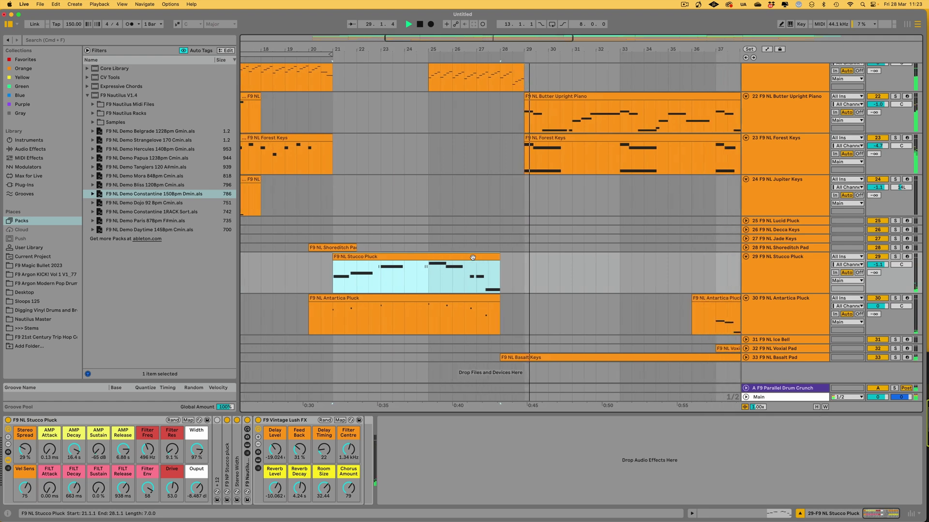
# - Unfold the Basses group and its F9 NL Impact Double Bass track during playback, and stop the arrangement around bar 39
pyautogui.scroll(3, 536, 170)
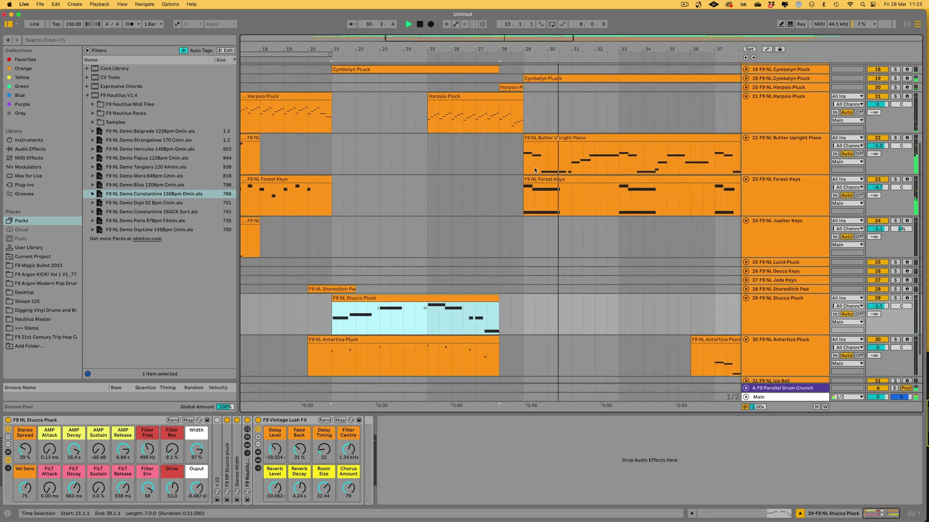
pyautogui.scroll(3, 547, 167)
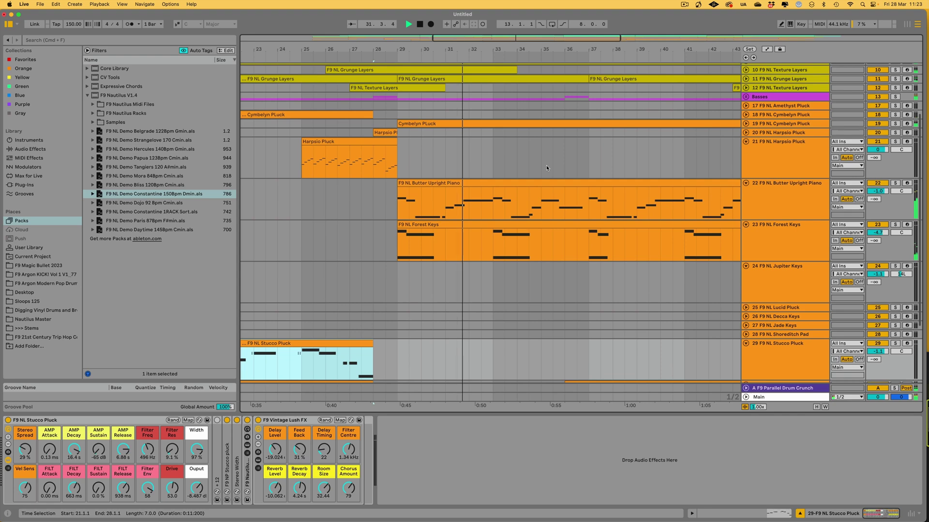
pyautogui.click(746, 97)
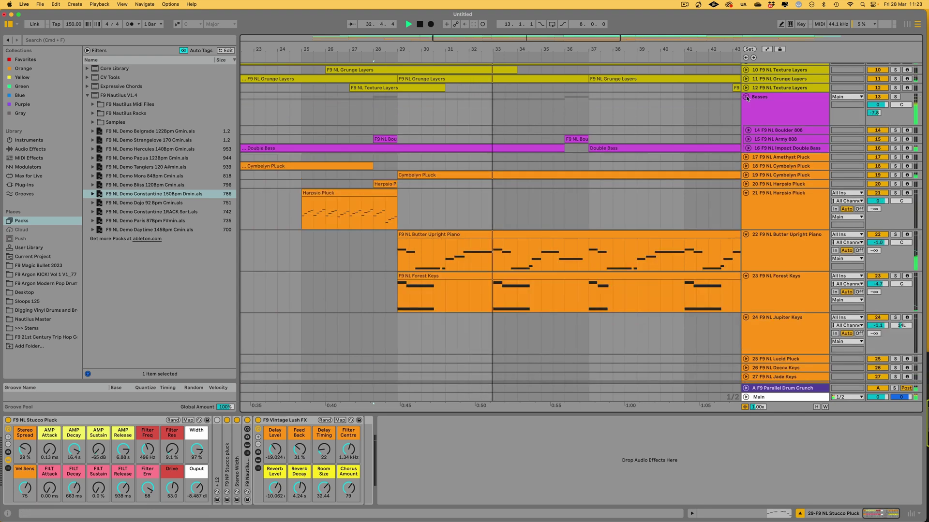
pyautogui.click(748, 148)
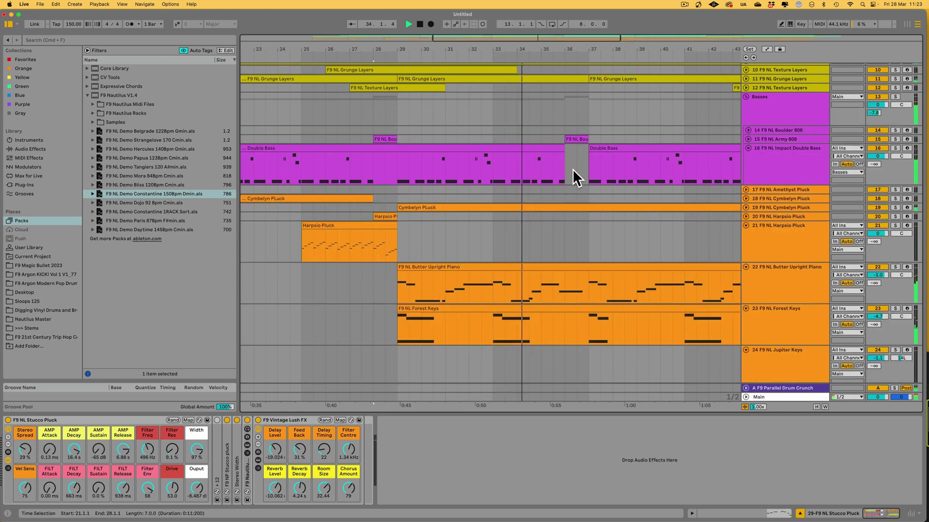
pyautogui.scroll(-1, 574, 178)
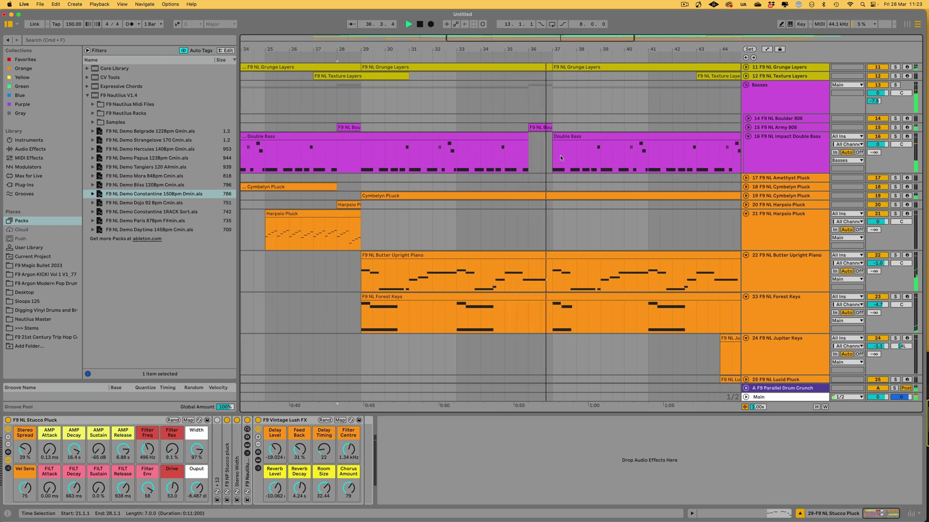
pyautogui.hscroll(3, 532, 194)
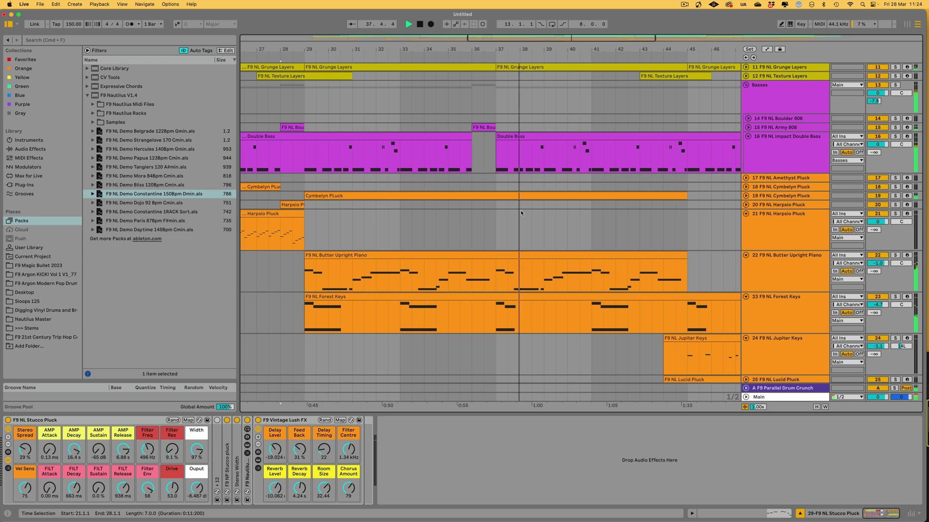
pyautogui.hscroll(-2, 521, 221)
pyautogui.press('space')
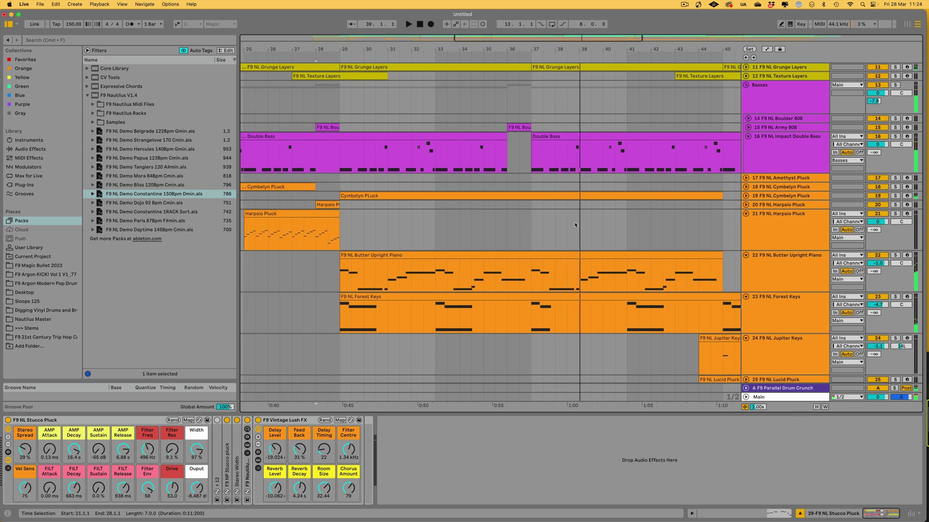
# - Split off bars 29 to 36 of the Double Bass clip and open that section in the note editor
pyautogui.hscroll(-2, 575, 225)
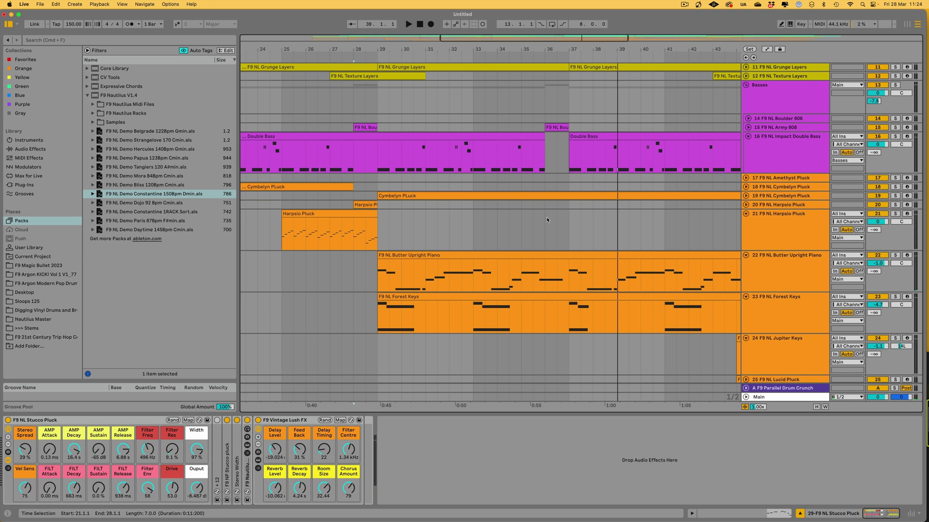
pyautogui.hscroll(-1, 531, 209)
pyautogui.moveTo(403, 152); pyautogui.dragTo(573, 144)
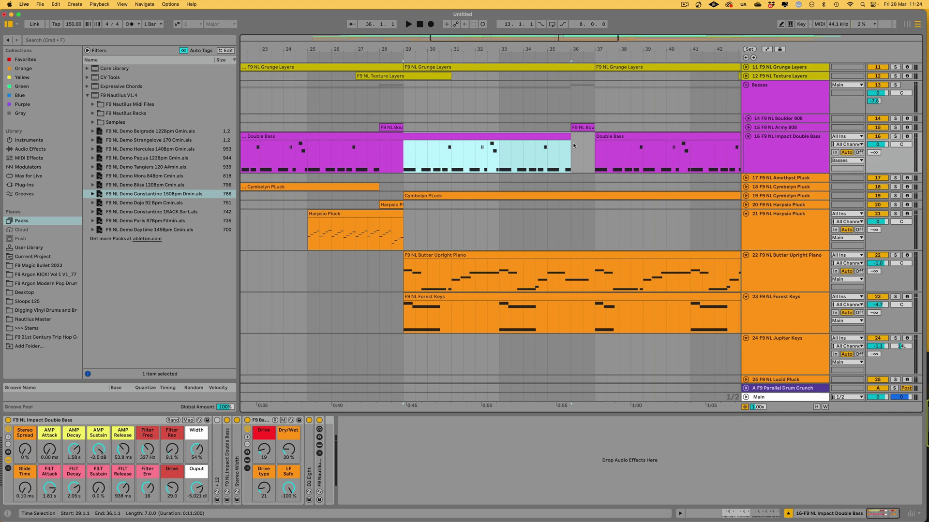
pyautogui.hotkey('shift', 'Tab')
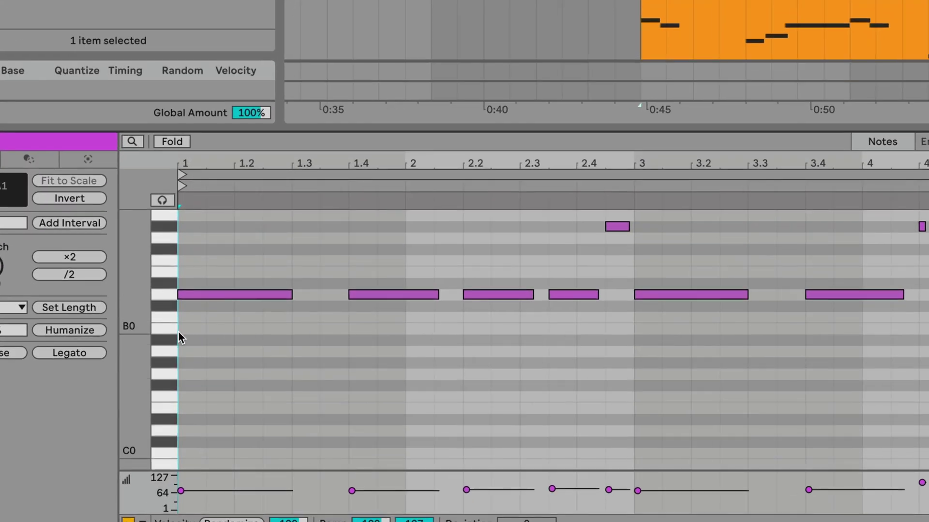
pyautogui.scroll(2, 186, 377)
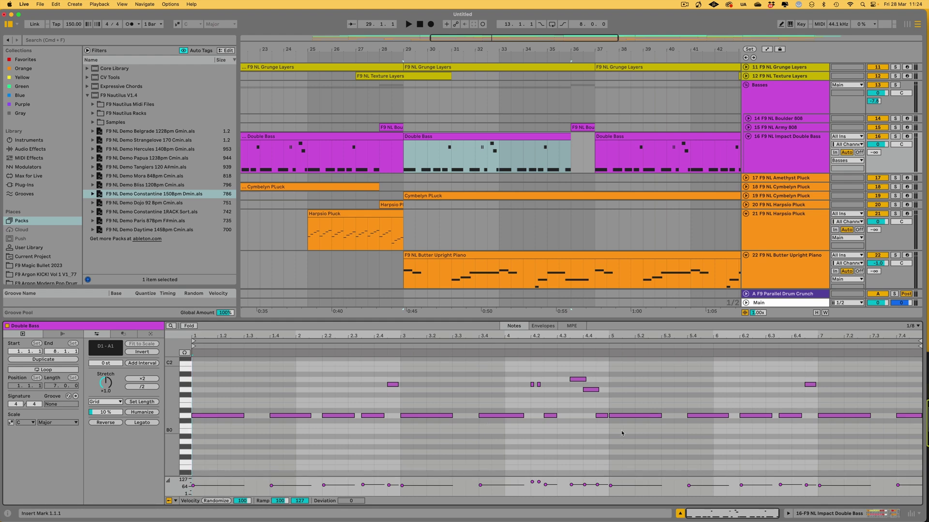
pyautogui.hscroll(10, 630, 129)
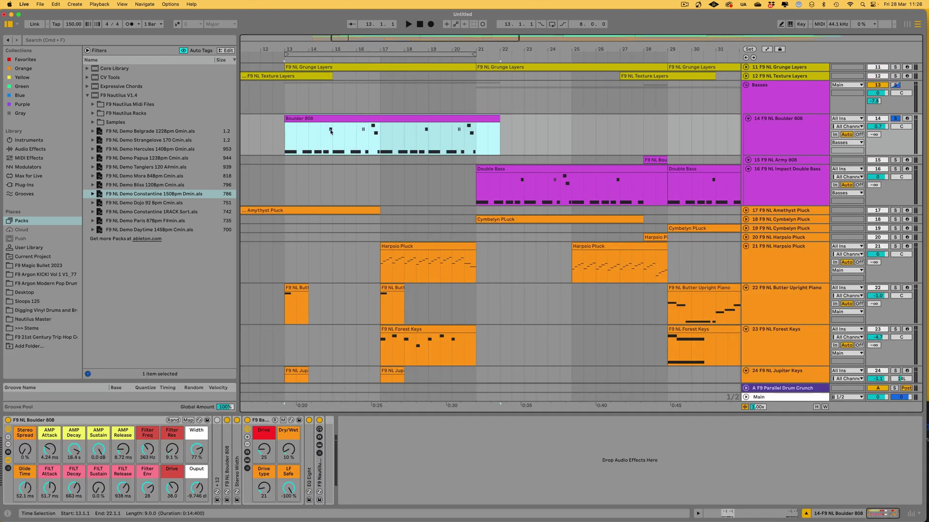
# - Split off the first four bars of the Boulder 808 clip at bar 13 and open them in the note editor during soloed playback
pyautogui.click(318, 119)
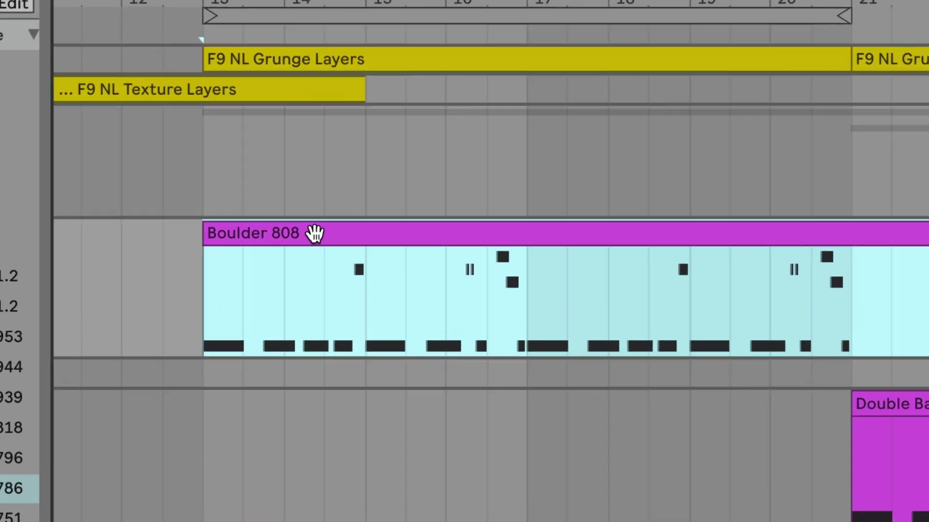
pyautogui.press('space')
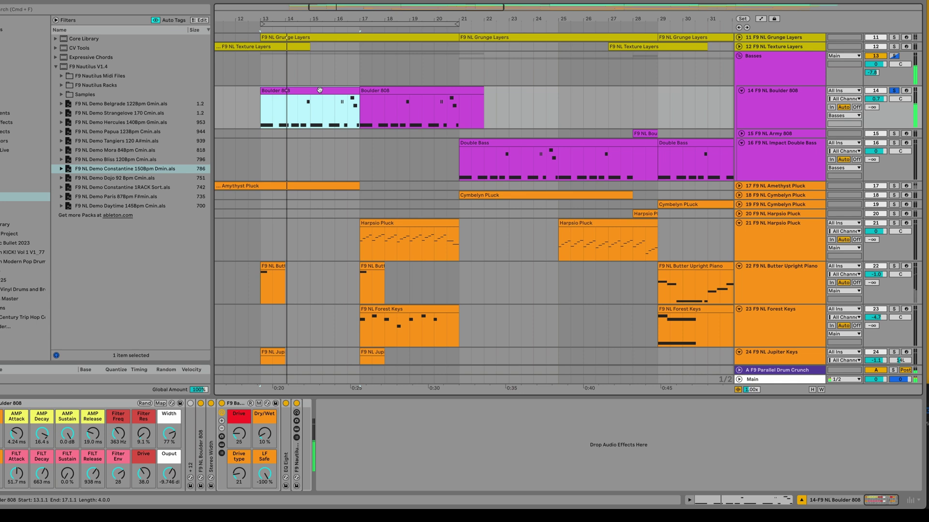
pyautogui.doubleClick(310, 92)
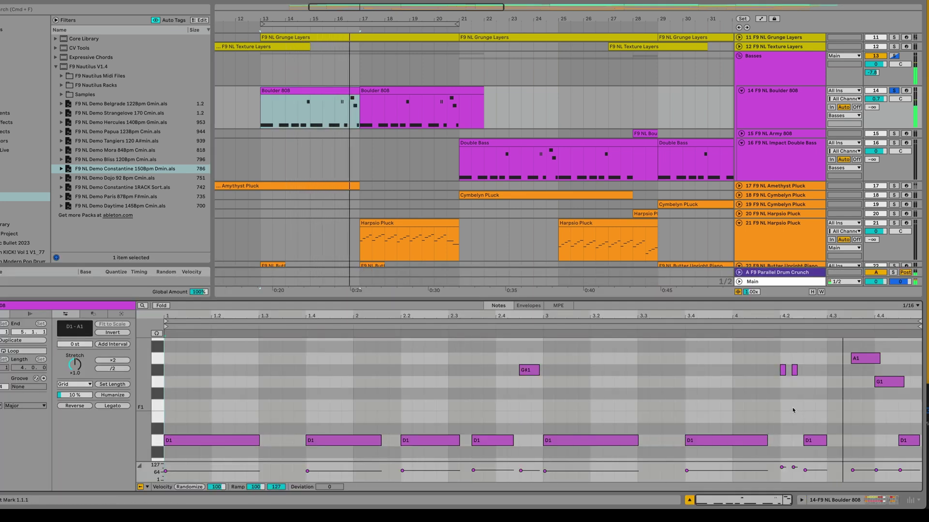
# - Highlight the A1 and G1 notes near beat 4.4, followed by the two short notes at beat 4.2
pyautogui.moveTo(859, 349); pyautogui.dragTo(893, 395)
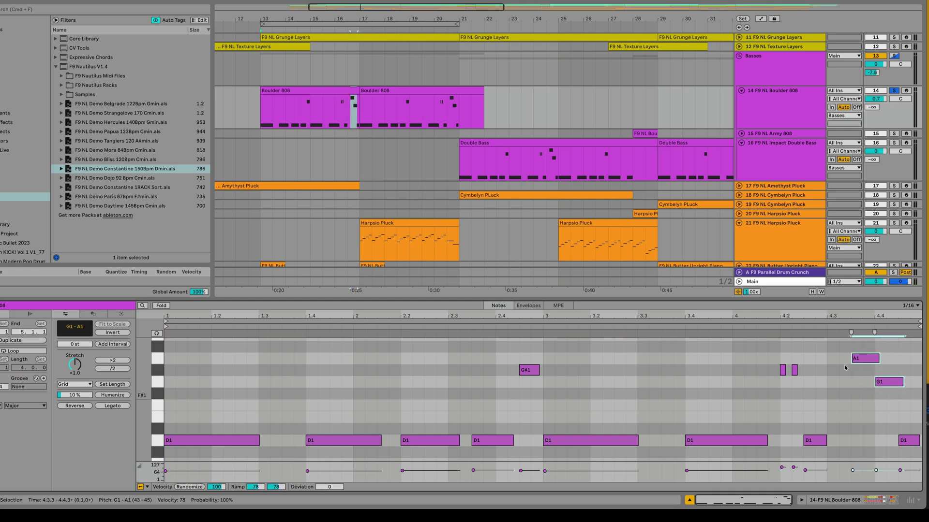
pyautogui.click(296, 91)
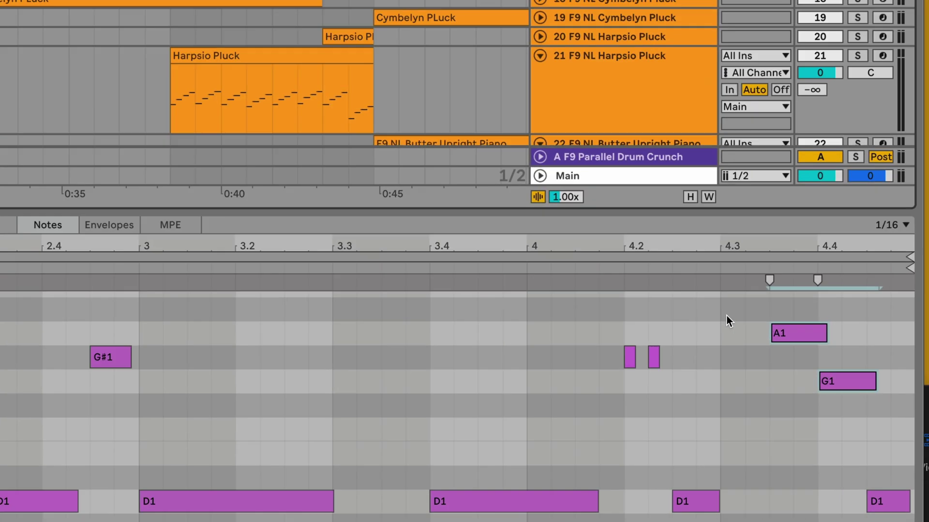
pyautogui.moveTo(830, 350); pyautogui.dragTo(883, 398)
pyautogui.moveTo(759, 443); pyautogui.dragTo(756, 439)
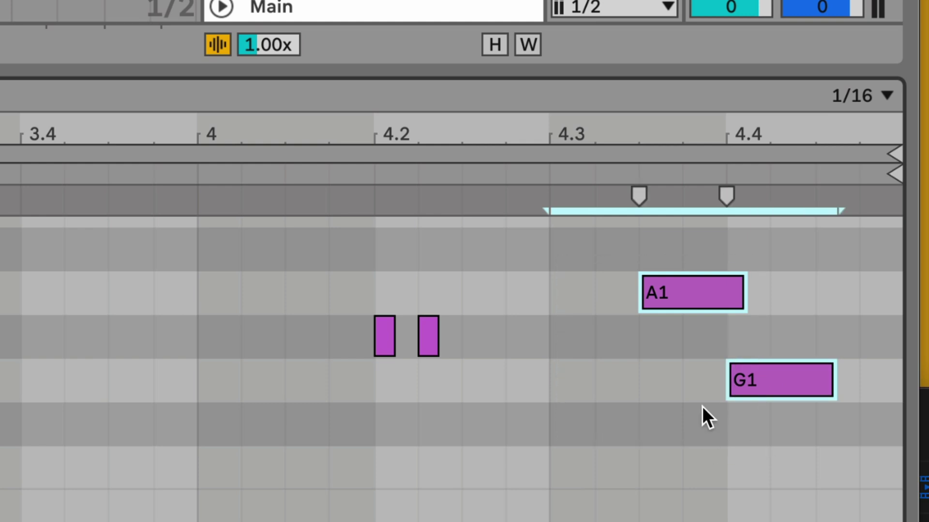
pyautogui.moveTo(270, 295); pyautogui.dragTo(498, 381)
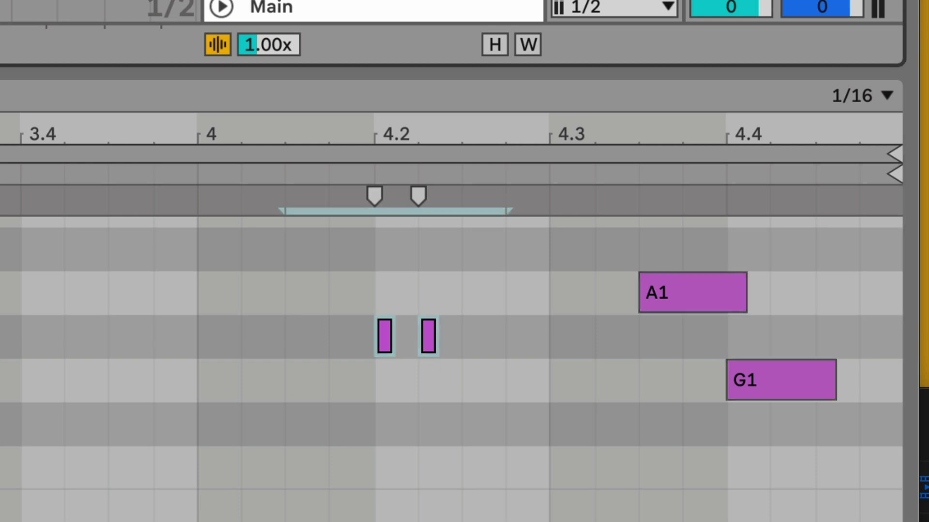
# - Show the F9 NL Boulder 808 rack's macros and select the Double Bass clip at bars 21 to 29
pyautogui.hotkey('shift', 'Tab')
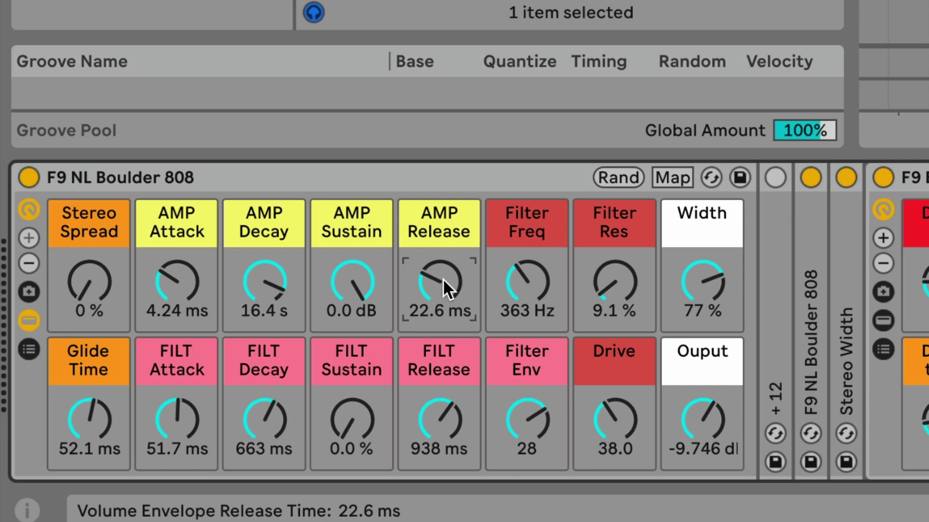
pyautogui.press('Down')
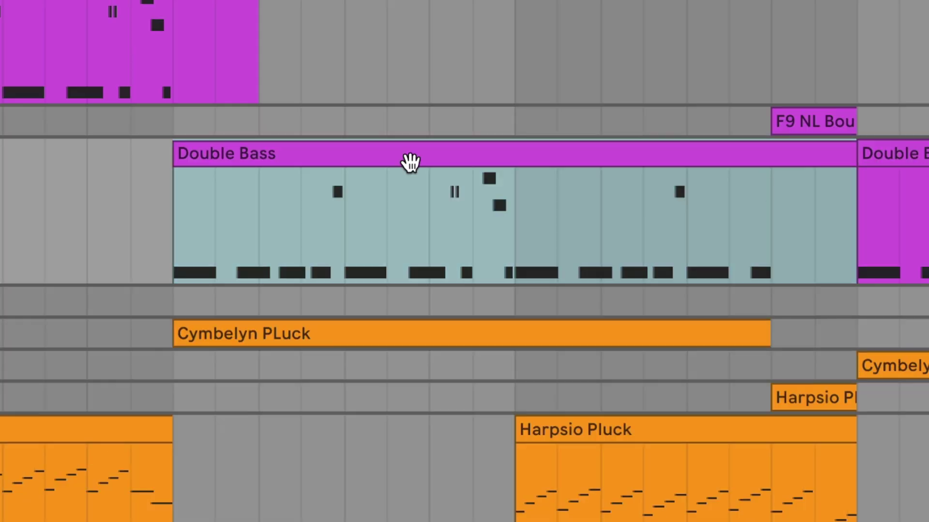
pyautogui.click(383, 154)
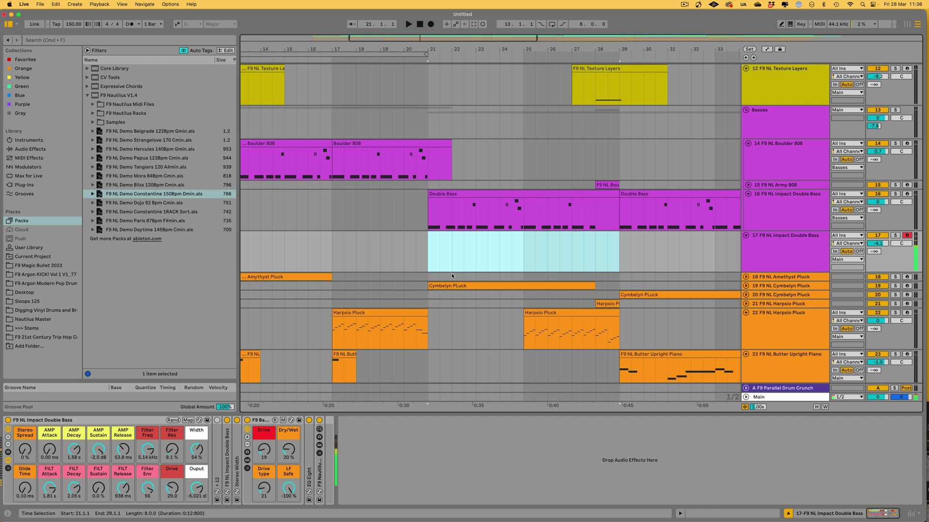
# - Delete the duplicate F9 NL Impact Double Bass track 17 and lower the remaining Double Bass rack's output to -9.431 dB
pyautogui.click(783, 252)
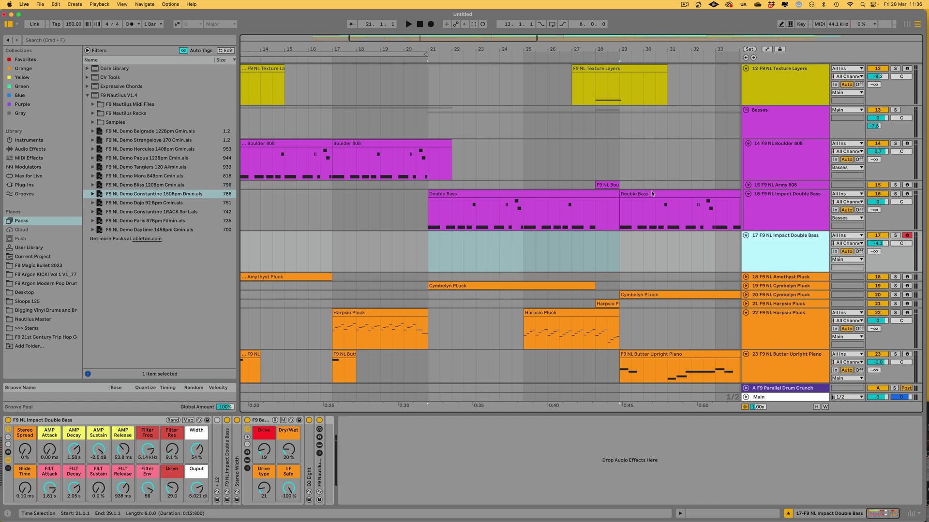
pyautogui.press('Delete')
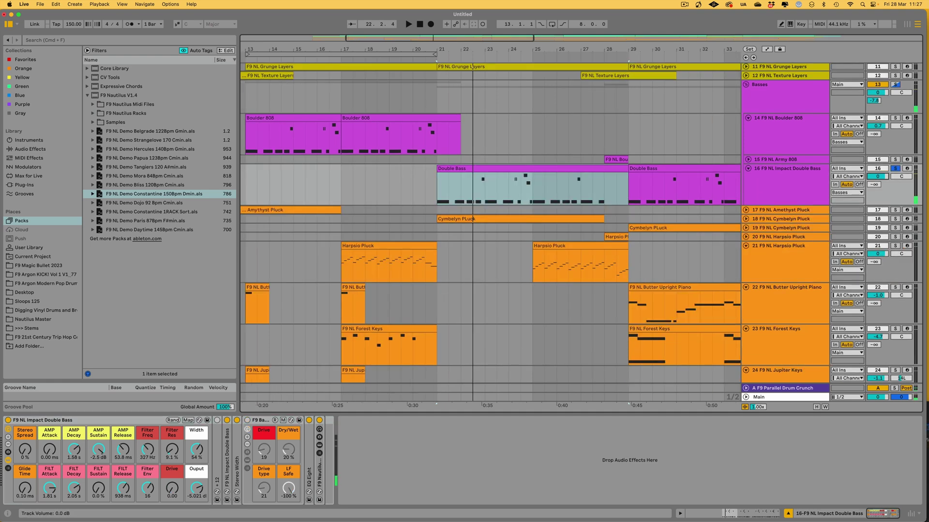
pyautogui.moveTo(196, 490); pyautogui.dragTo(196, 497)
pyautogui.press('space')
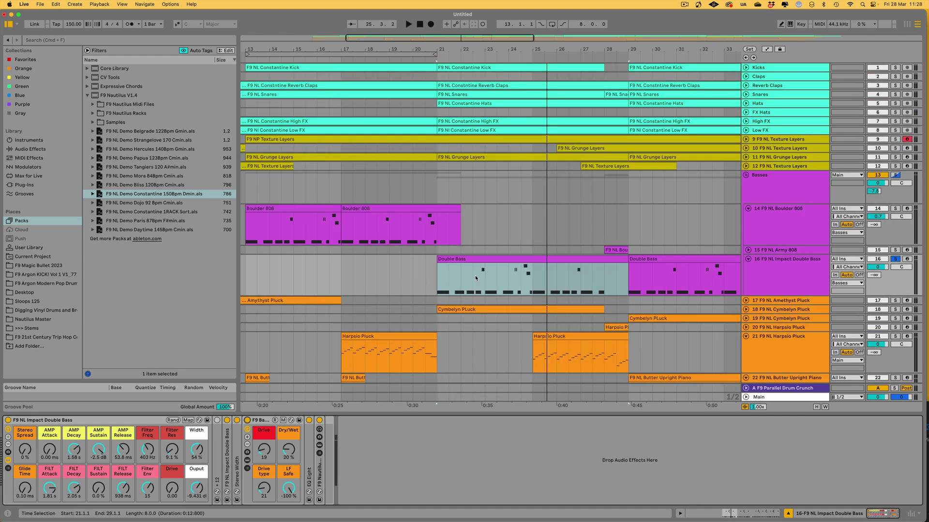
# - Select bars 21 to 29 from the Double Bass track up to the Basses group and audition them with the drums soloed
pyautogui.moveTo(438, 276); pyautogui.dragTo(627, 190)
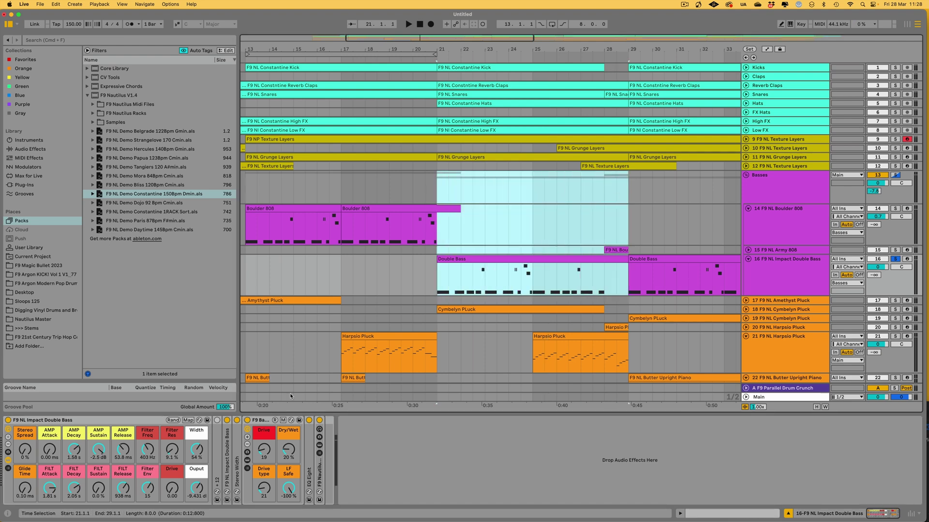
pyautogui.press('space')
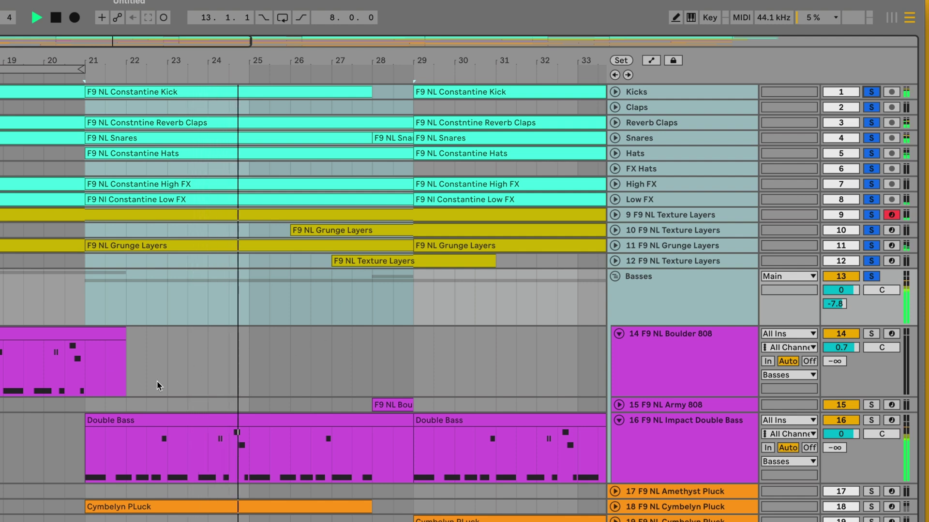
pyautogui.press('space')
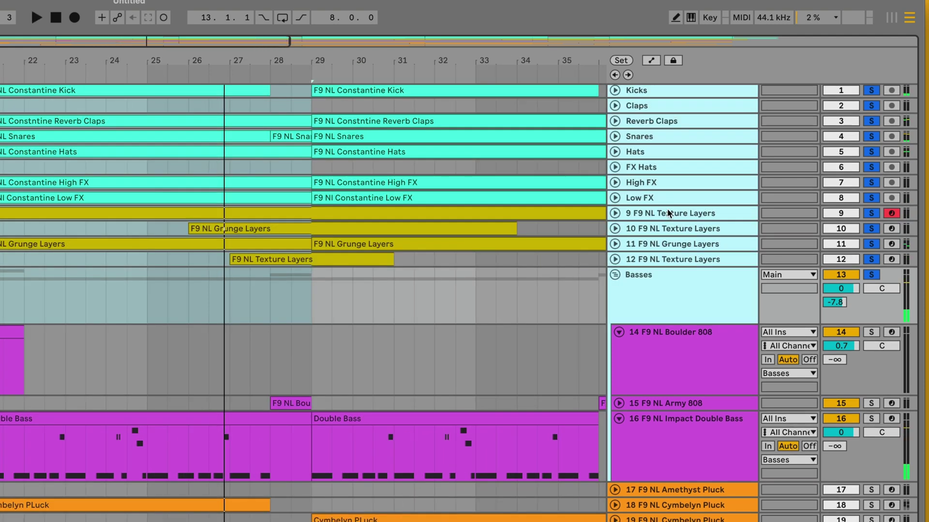
# - Highlight texture and grunge tracks 9 to 12 and play the arrangement from bar 21
pyautogui.click(667, 213)
pyautogui.keyDown('shift'); pyautogui.click(668, 259); pyautogui.keyUp('shift')
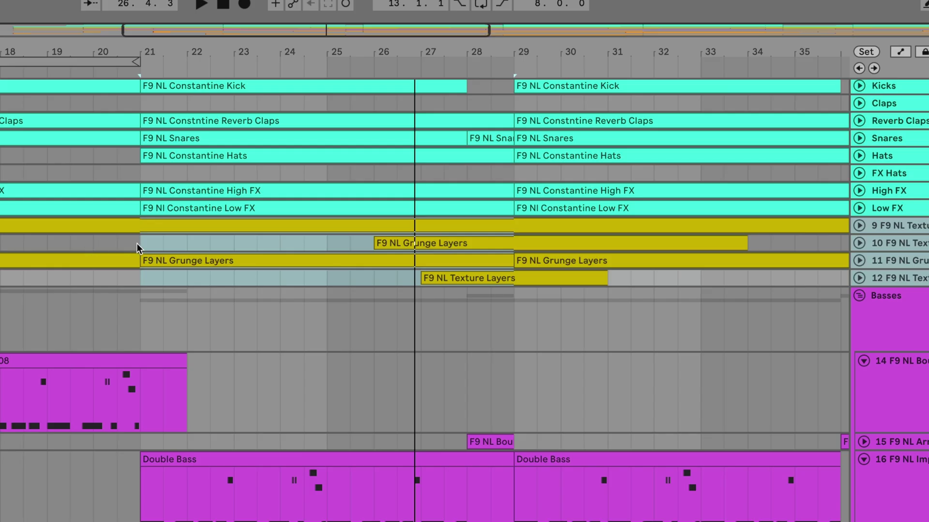
pyautogui.click(0, 234)
pyautogui.press('space')
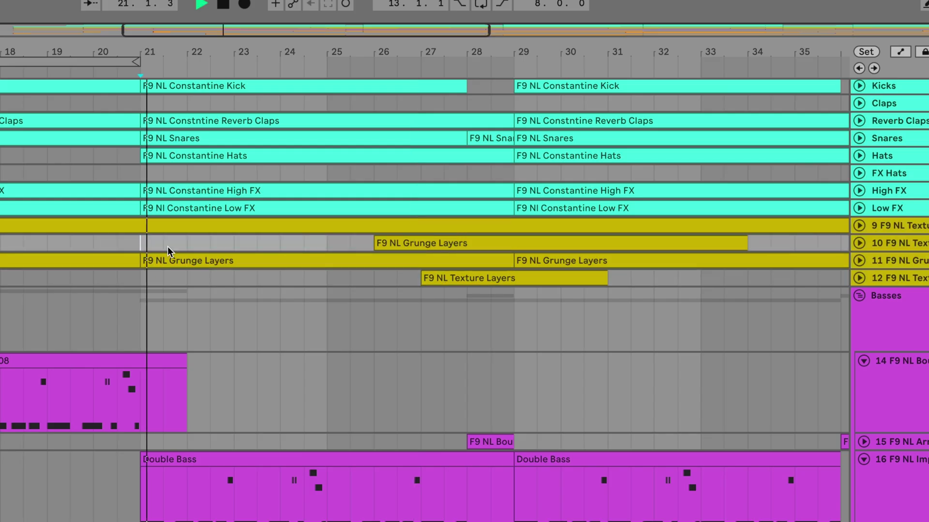
# - Unfold Grunge Layers track 11 and Texture Layers track 9, stop playback, and highlight the HPF macro in the Texture Layers rack
pyautogui.click(859, 260)
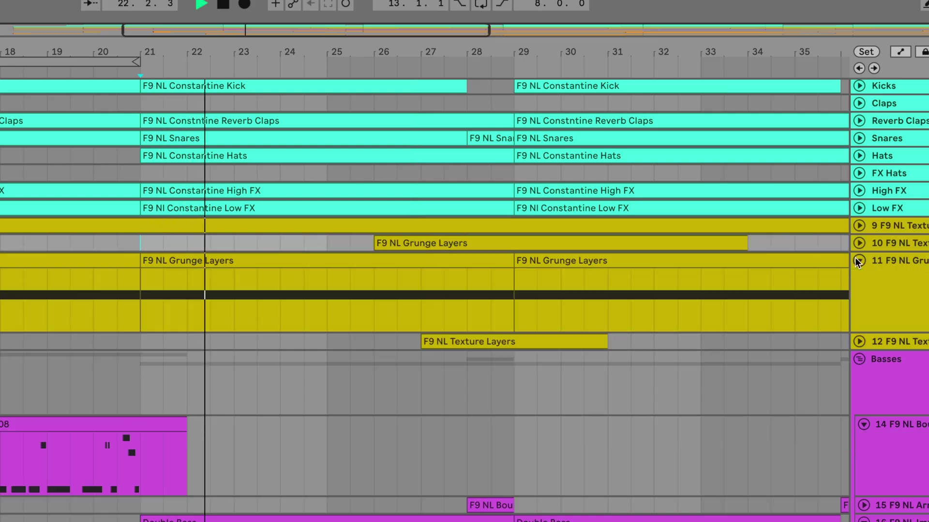
pyautogui.click(859, 225)
pyautogui.click(899, 225)
pyautogui.press('space')
pyautogui.moveTo(137, 259); pyautogui.dragTo(266, 263)
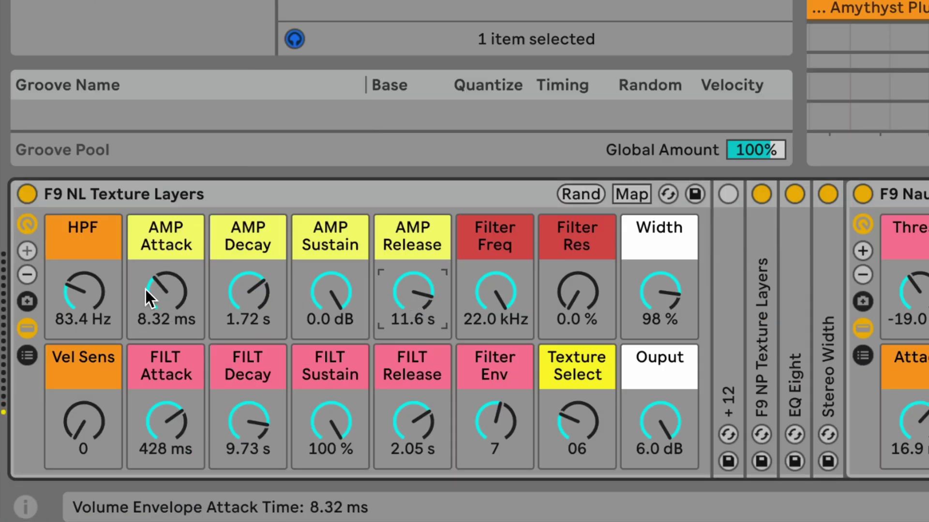
pyautogui.click(87, 296)
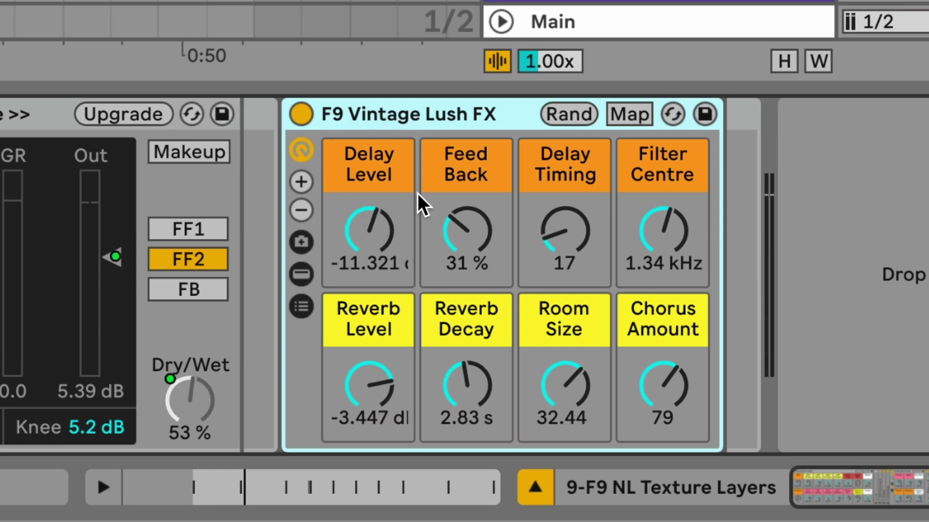
# - Examine the F9 Vintage Lush FX rack's delay, feedback and filter macros, followed by its reverb, room size and chorus macros
pyautogui.click(358, 175)
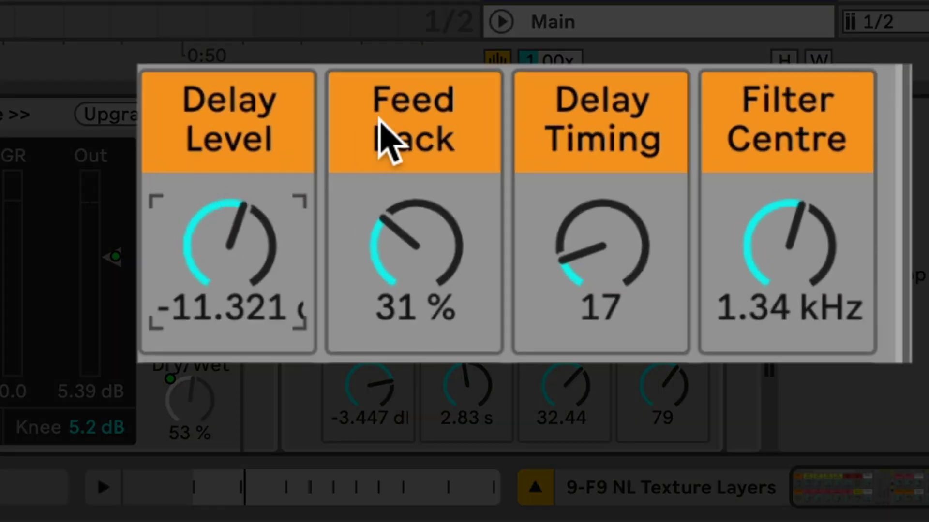
pyautogui.click(453, 174)
pyautogui.click(670, 167)
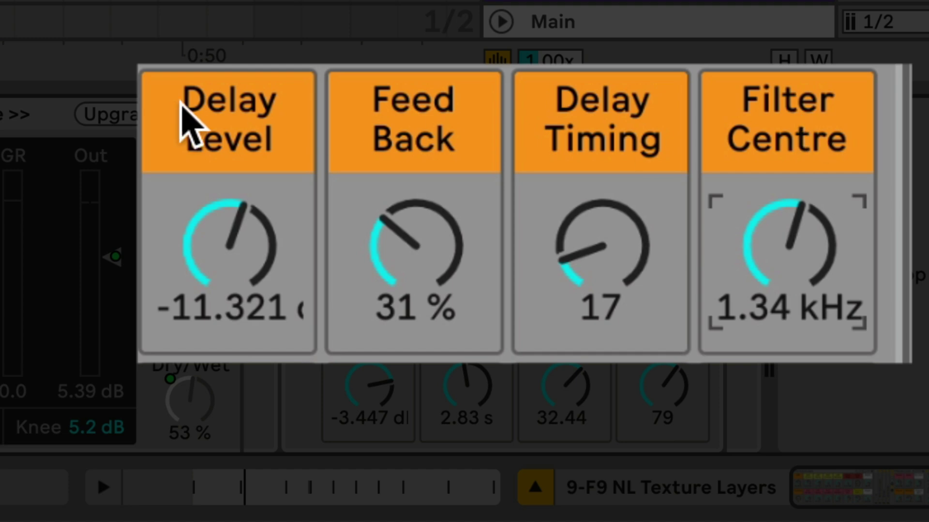
pyautogui.click(472, 331)
pyautogui.click(588, 327)
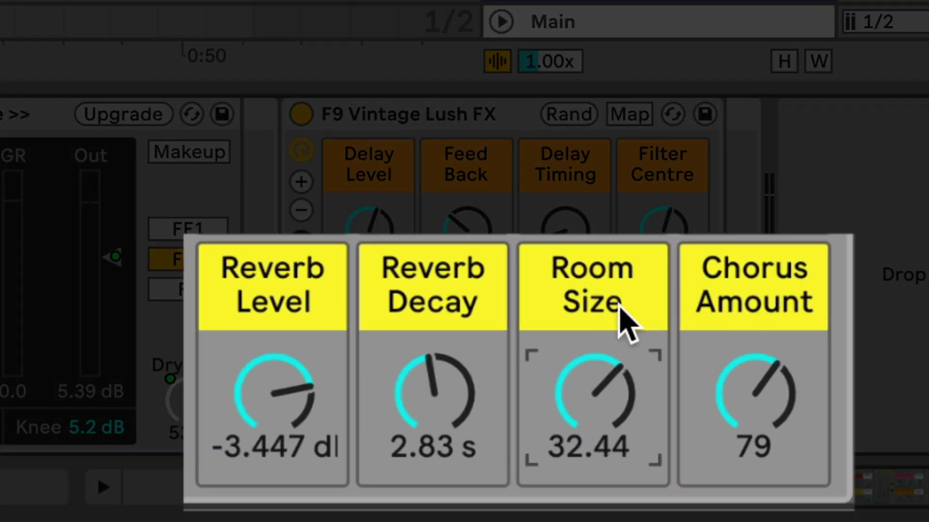
pyautogui.click(769, 312)
pyautogui.click(379, 321)
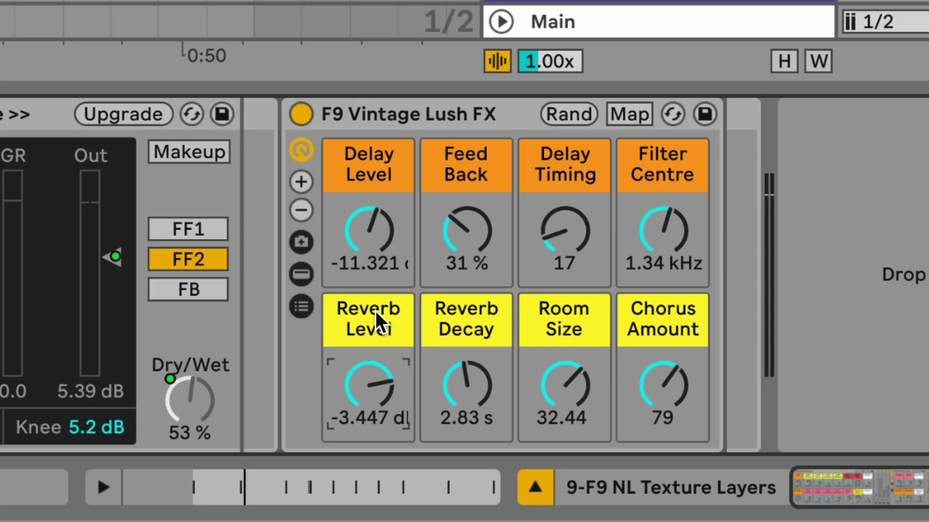
# - Audition the F9 NL Texture Layers clip on track 12 around its single long note at bar 28
pyautogui.press('space')
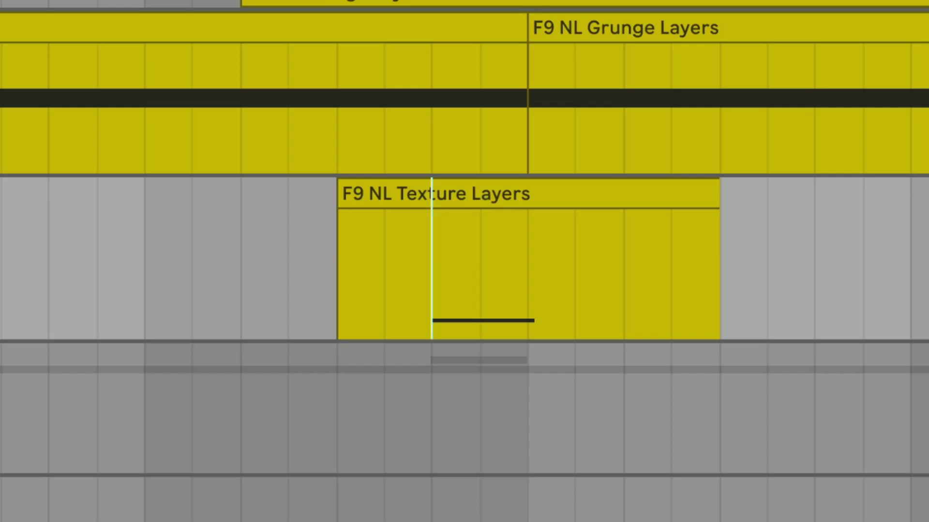
pyautogui.click(383, 280)
pyautogui.press('space')
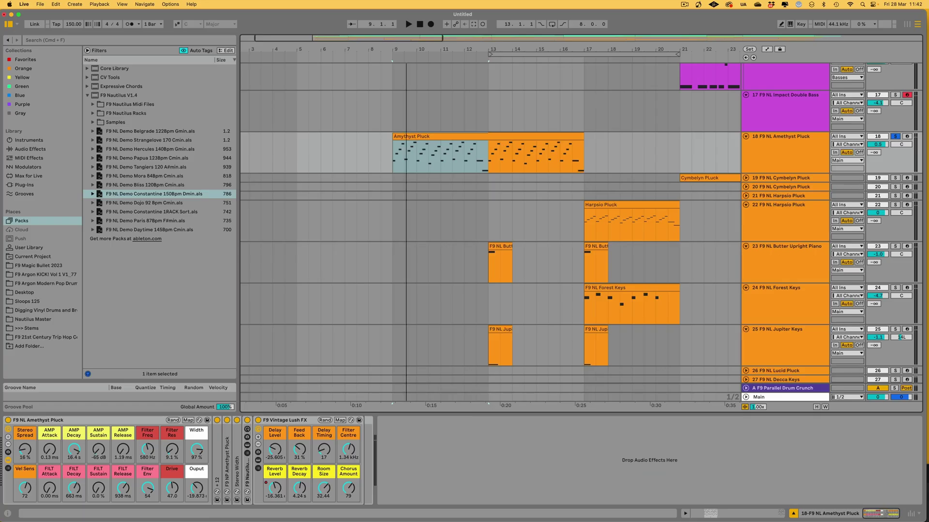
# - Go from the Amythyst Pluck clip to the Harpsio Pluck clip at bars 17 to 21, select it and enlarge its track
pyautogui.scroll(3, 478, 173)
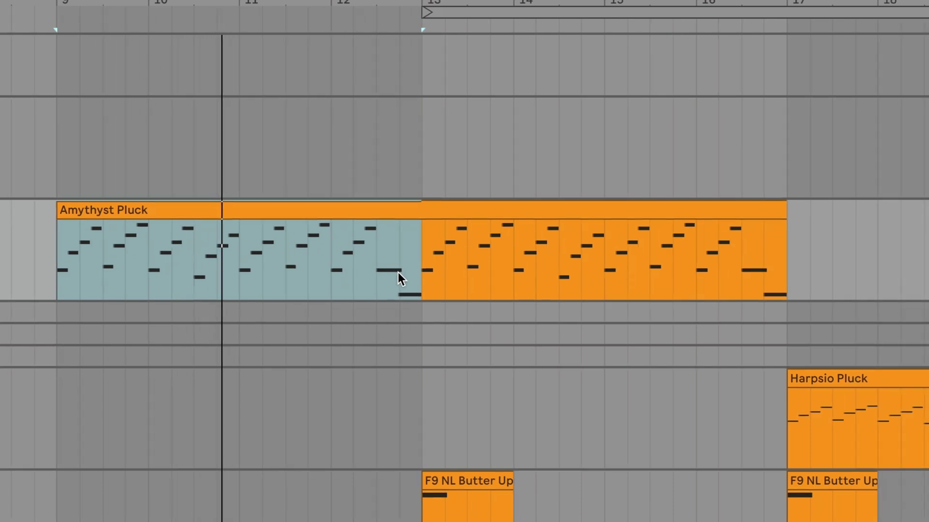
pyautogui.press('Down')
pyautogui.press('Down')
pyautogui.press('Down')
pyautogui.press('Down')
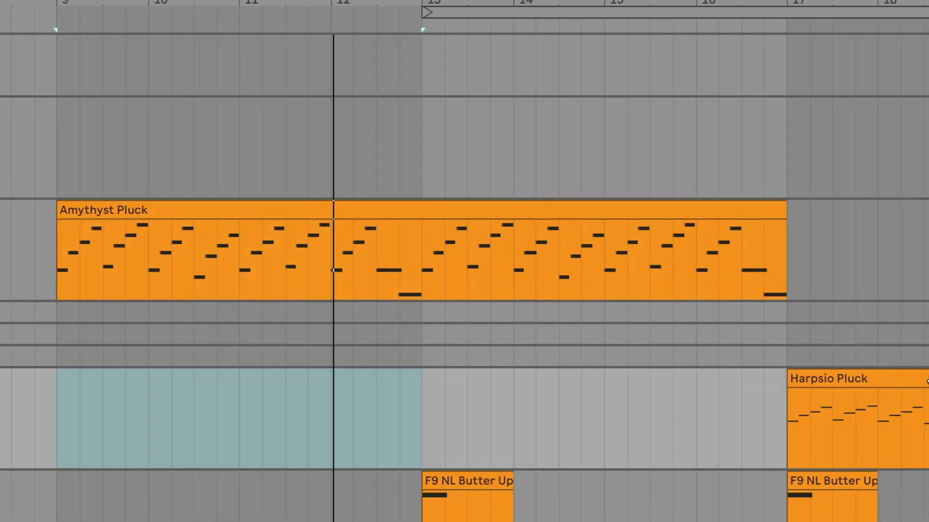
pyautogui.click(926, 382)
pyautogui.hotkey('alt', '=')
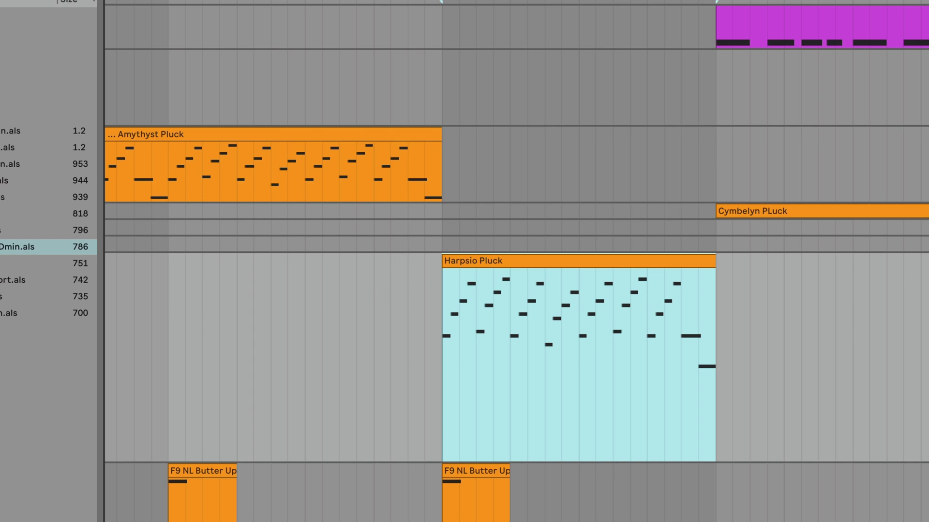
# - Select bars 16 to 21 on the Harpsio Pluck track and play across the start of its clip
pyautogui.press('Up')
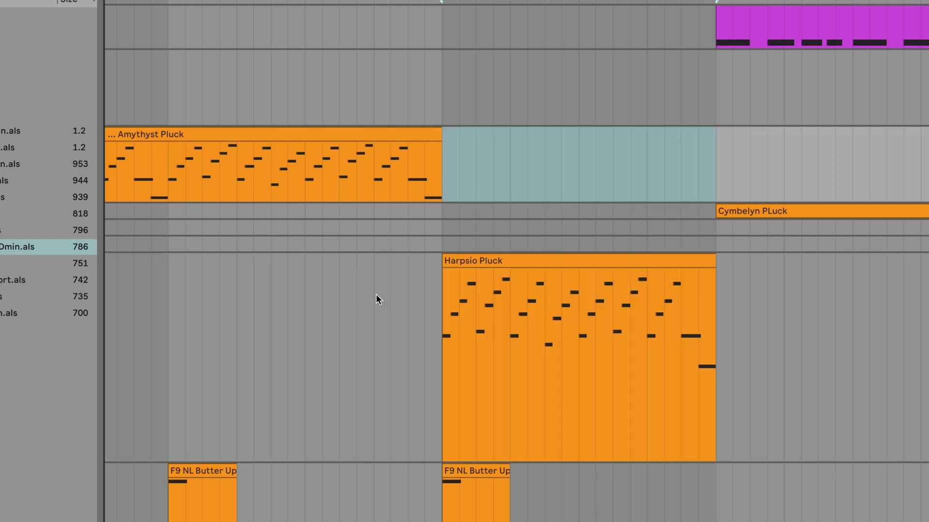
pyautogui.moveTo(376, 299); pyautogui.dragTo(708, 309)
pyautogui.press('space')
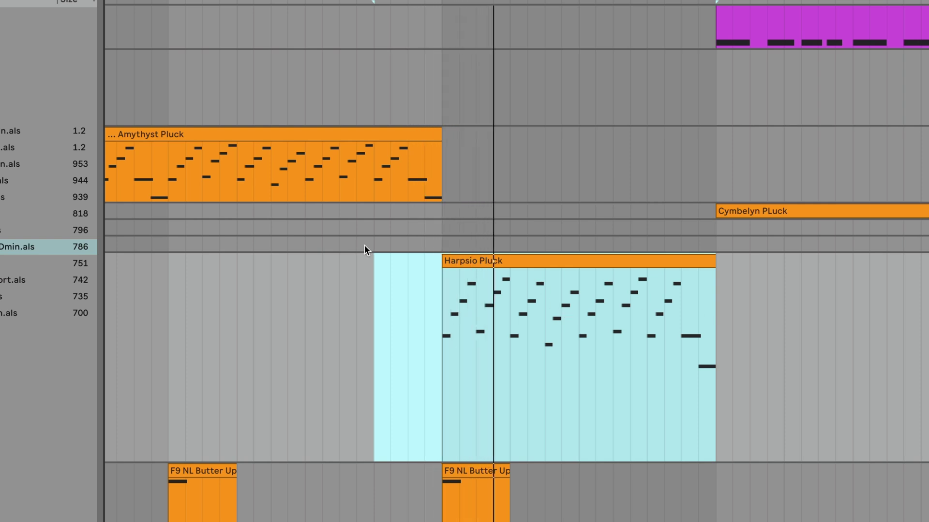
# - Select the end of the Amythyst Pluck clip from bar 16 and display its Vintage Lush FX Reverb Level automation
pyautogui.moveTo(374, 164); pyautogui.dragTo(630, 165)
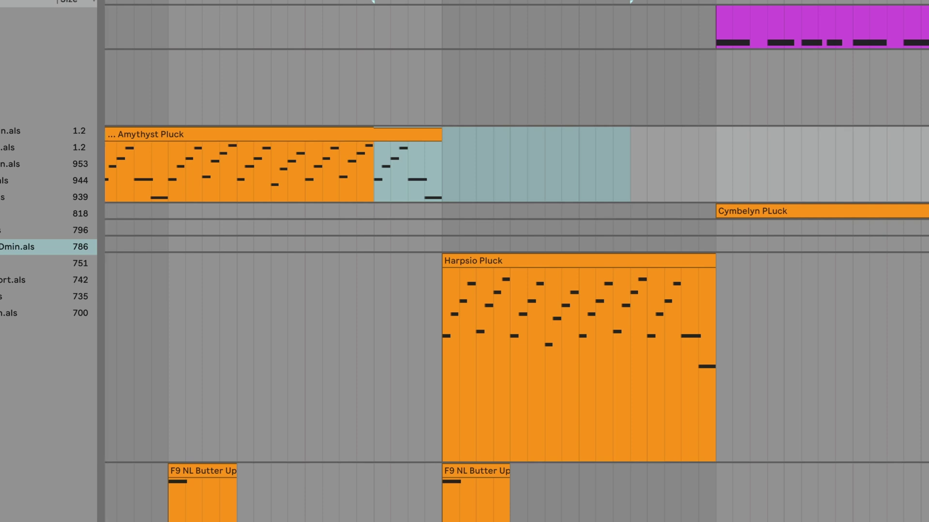
pyautogui.press('a')
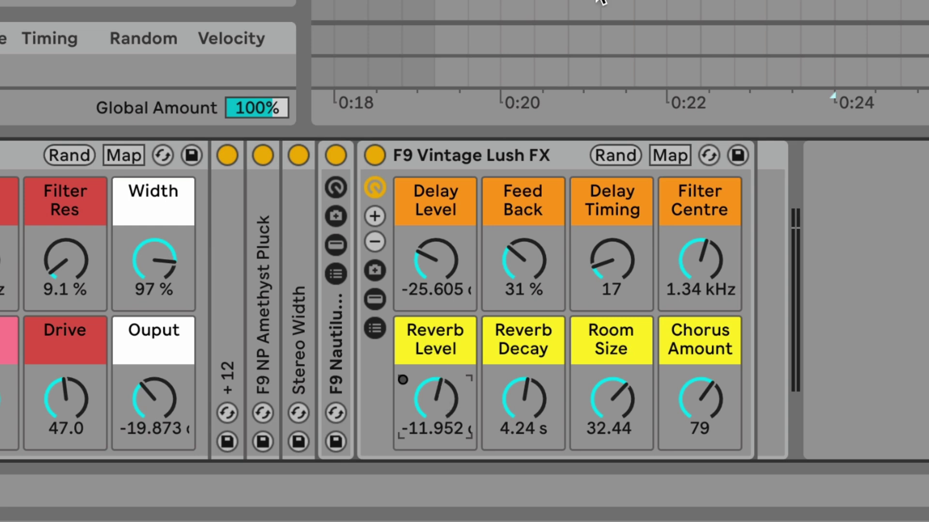
pyautogui.click(601, 52)
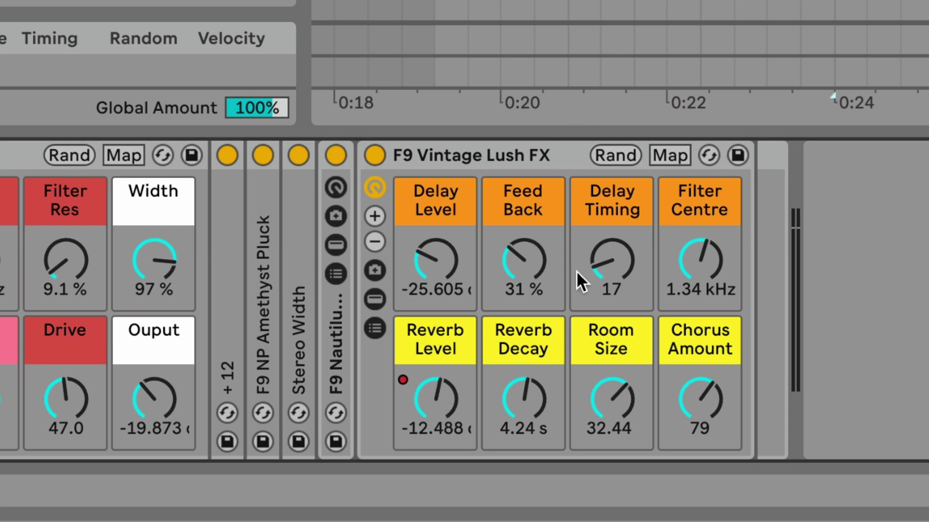
pyautogui.click(764, 72)
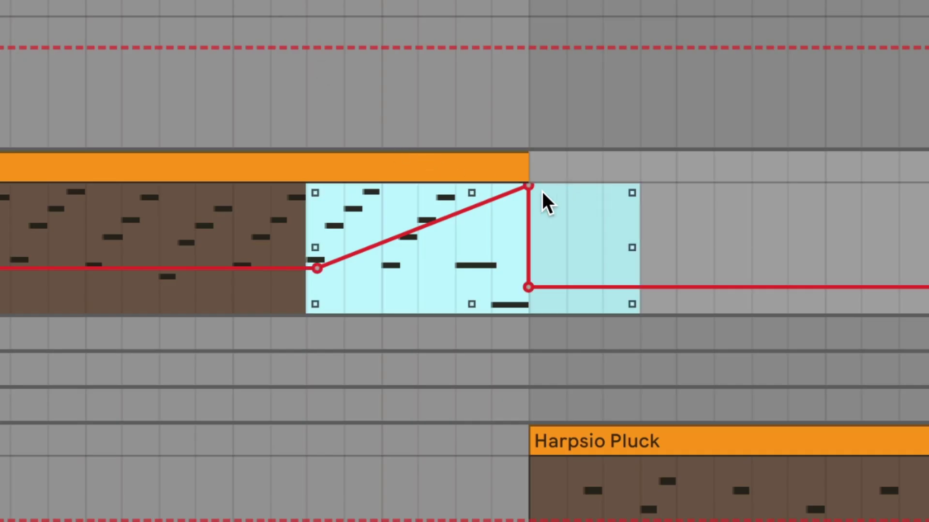
# - Audition the rising Reverb Level automation at the end of the Amythyst Pluck clip up to its drop at bar 17
pyautogui.moveTo(532, 292)
pyautogui.press('space')
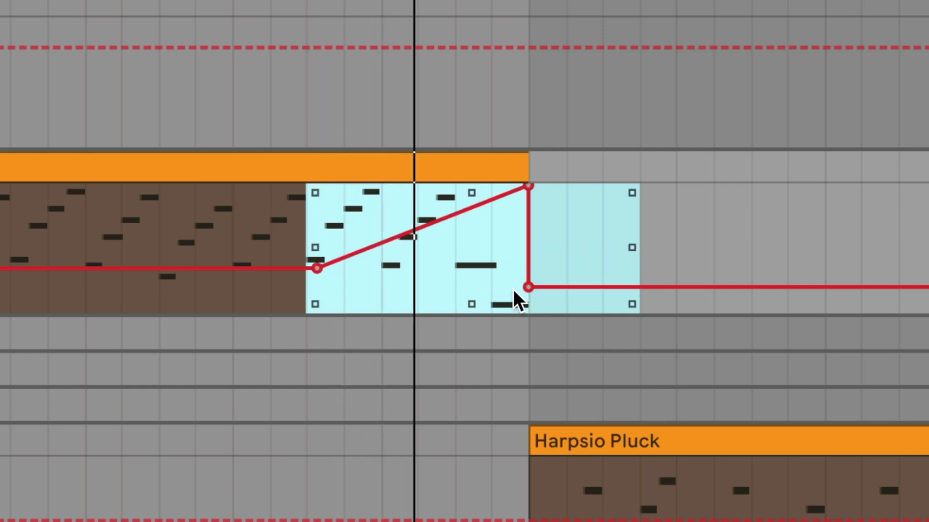
pyautogui.click(439, 313)
pyautogui.press('space')
# - Align the starting breakpoint of the final reverb ramp to the middle of bar 15 and toggle Draw Mode
pyautogui.moveTo(315, 269); pyautogui.dragTo(306, 268)
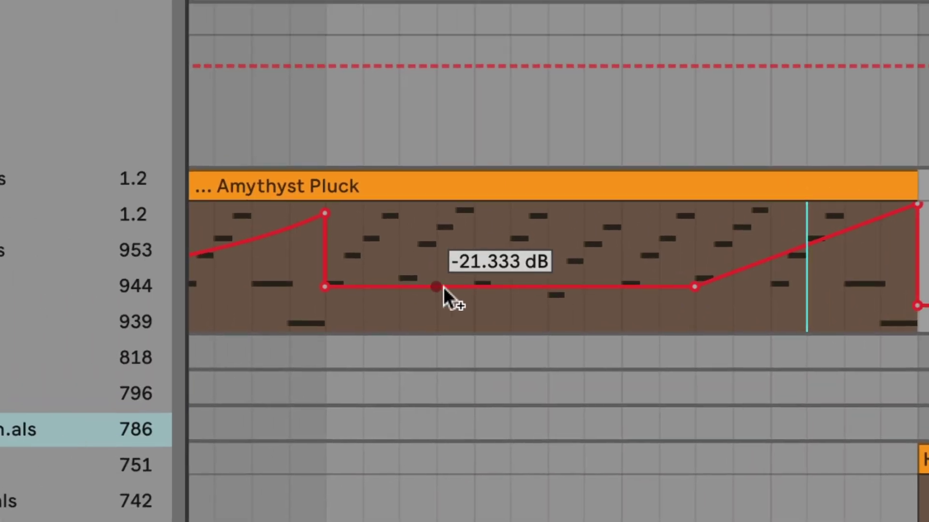
pyautogui.click(61, 269)
pyautogui.moveTo(625, 287); pyautogui.dragTo(623, 208)
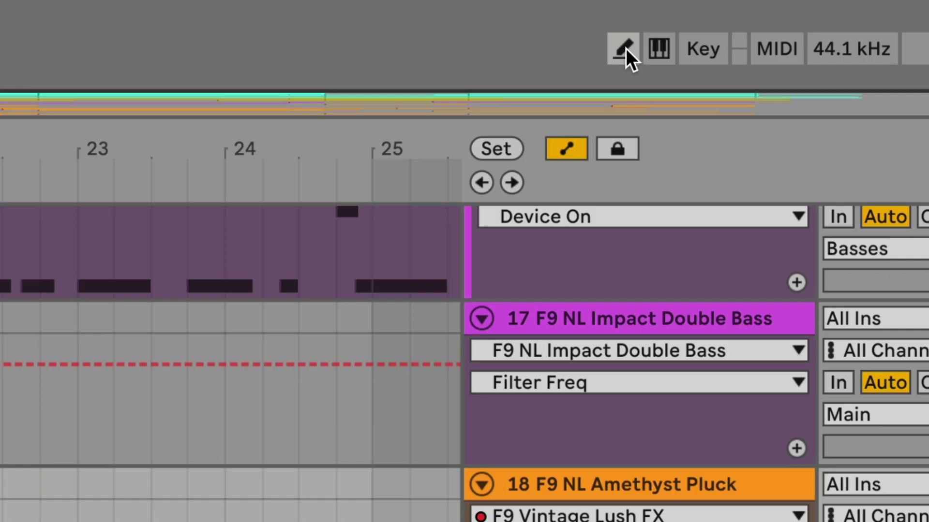
pyautogui.click(624, 48)
pyautogui.moveTo(397, 193); pyautogui.dragTo(450, 190)
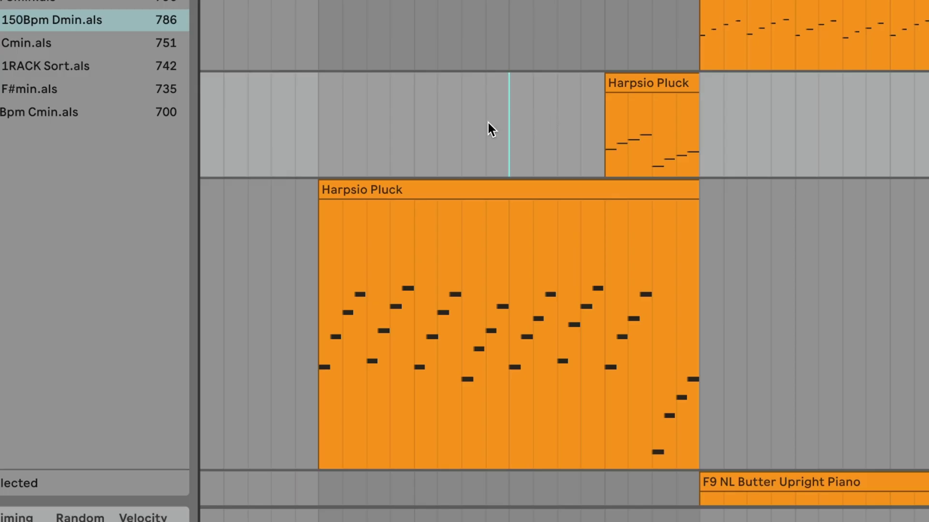
# - Highlight the last four notes of the Harpsio Pluck clip before bar 29 and start playback from the middle of bar 26
pyautogui.moveTo(605, 291); pyautogui.dragTo(708, 242)
pyautogui.click(650, 284)
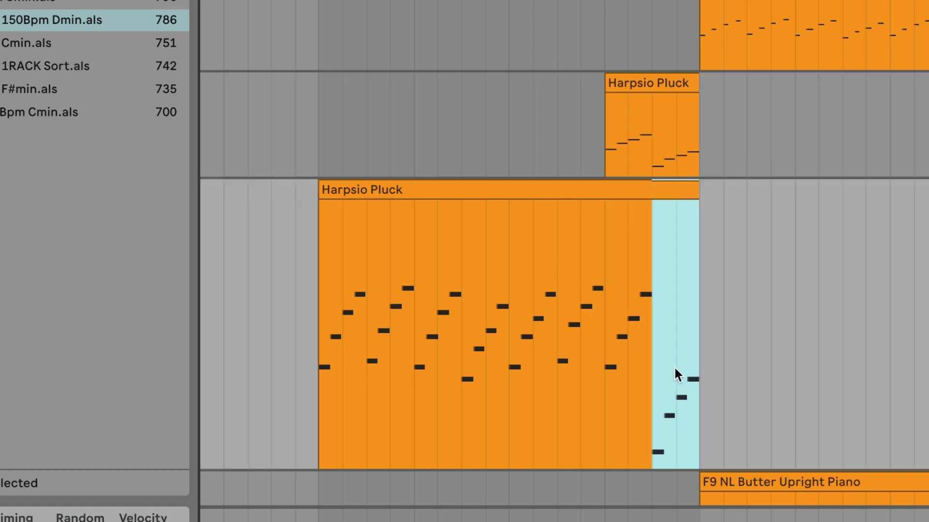
pyautogui.click(470, 97)
pyautogui.press('space')
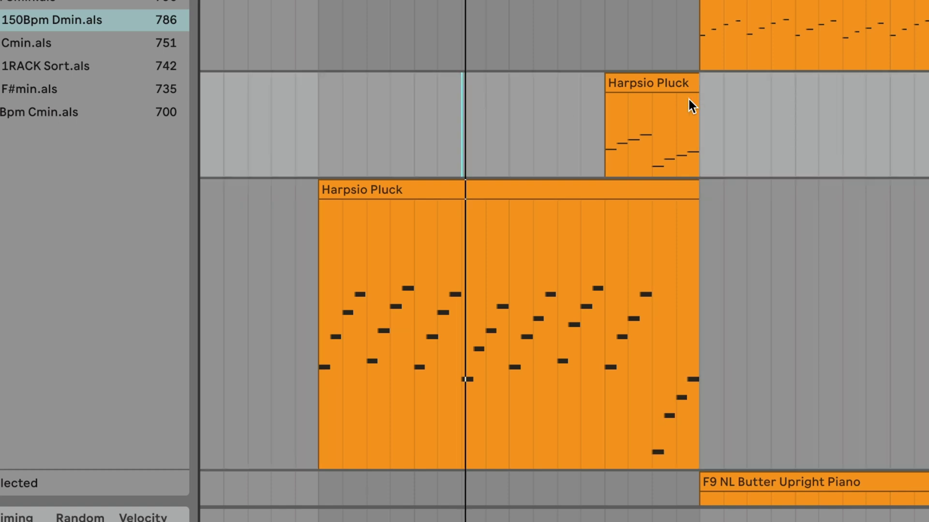
# - Audition the end of the Harpsio Pluck clip up to bar 29 and restart playback from the middle of its phrase
pyautogui.hscroll(2, 844, 118)
pyautogui.hscroll(1, 843, 112)
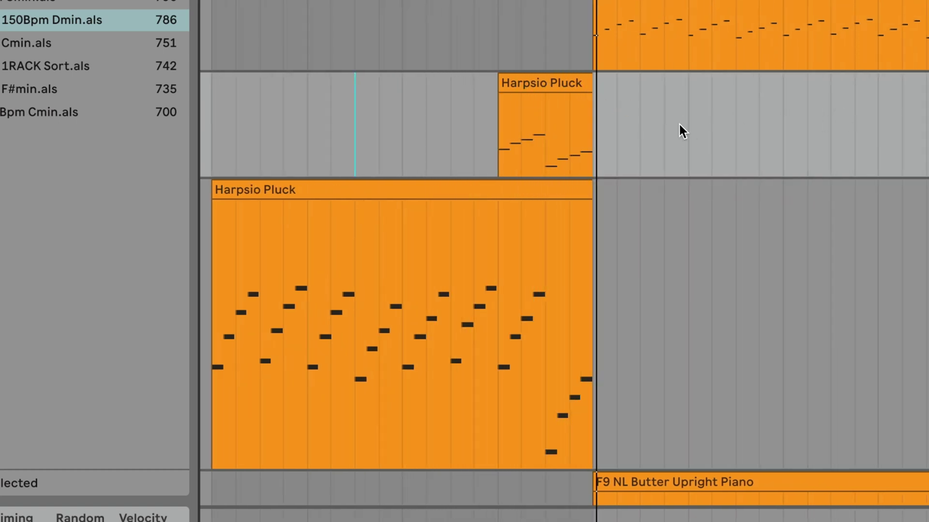
pyautogui.press('space')
pyautogui.click(368, 7)
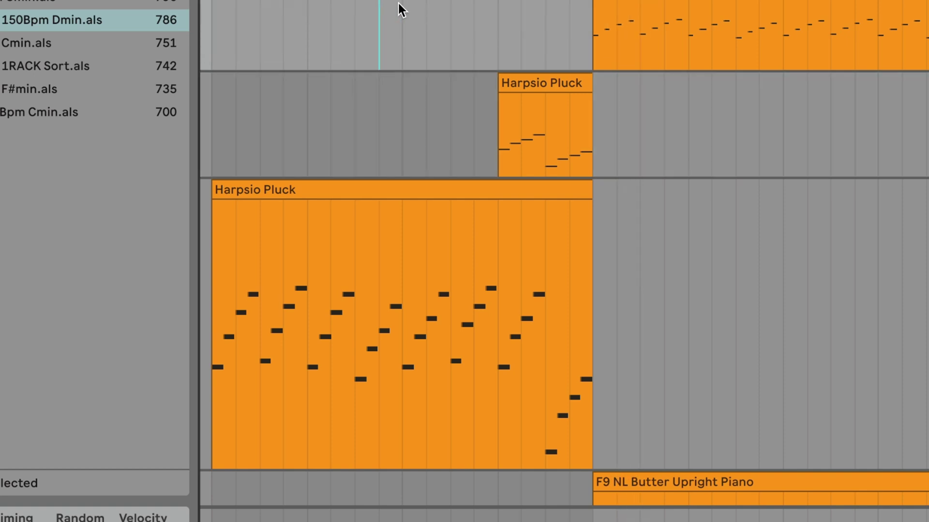
pyautogui.press('space')
# - Follow playback into the Butter Upright Piano and Forest Keys clips from bar 29 and examine the tracks below them
pyautogui.scroll(-3, 712, 26)
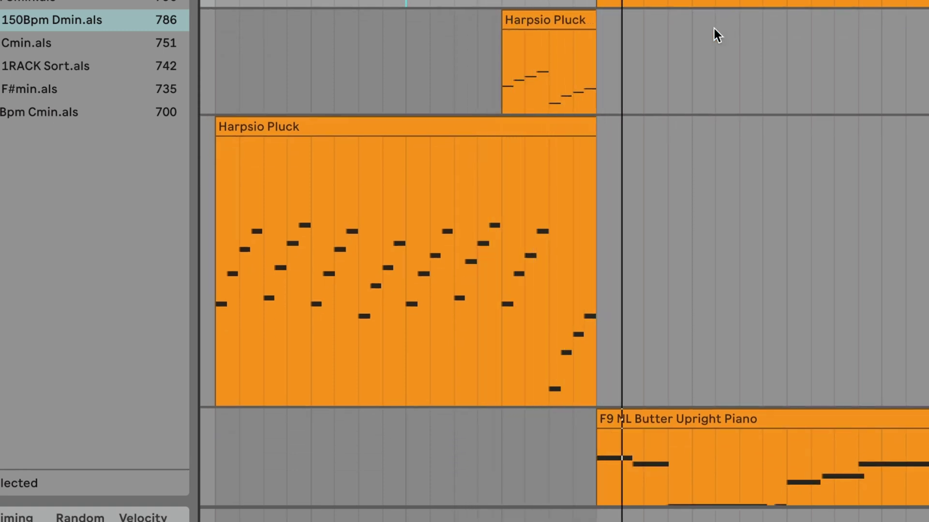
pyautogui.scroll(-2, 714, 28)
pyautogui.hscroll(1, 714, 28)
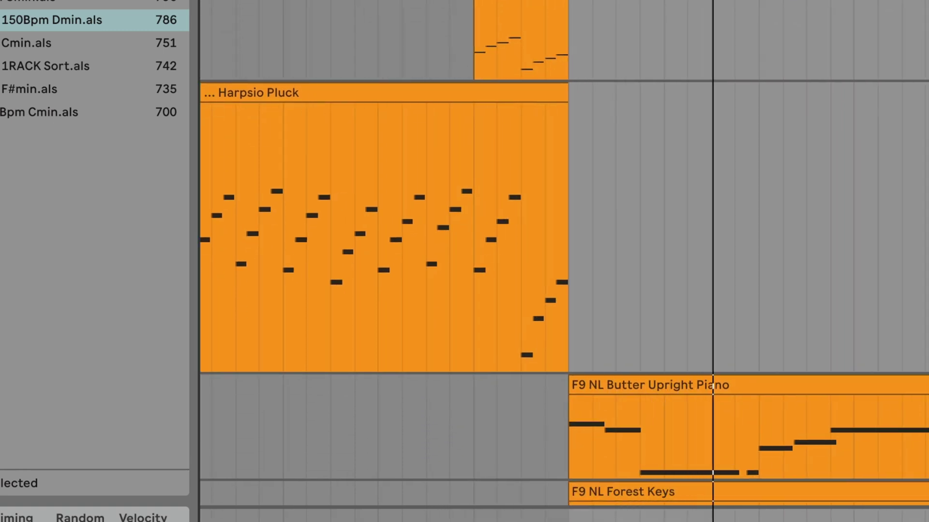
pyautogui.scroll(-10, 913, 15)
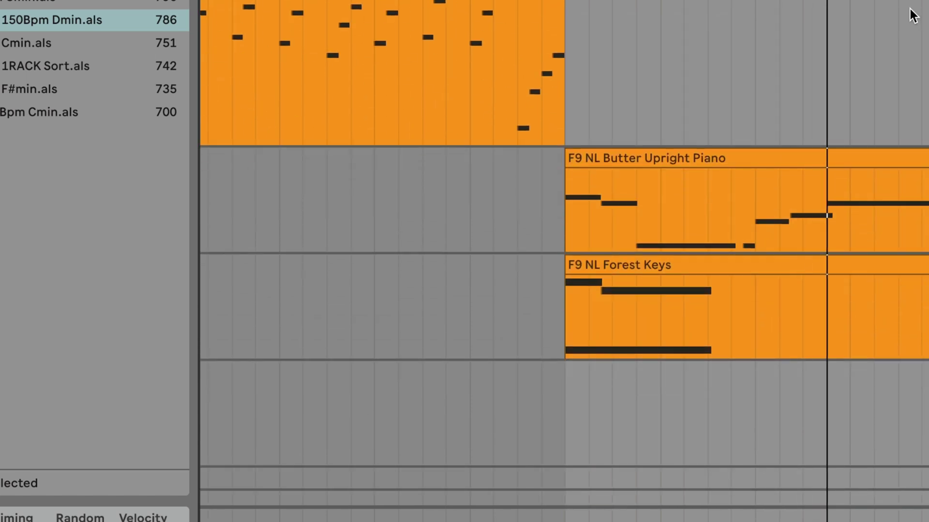
pyautogui.scroll(-10, 912, 14)
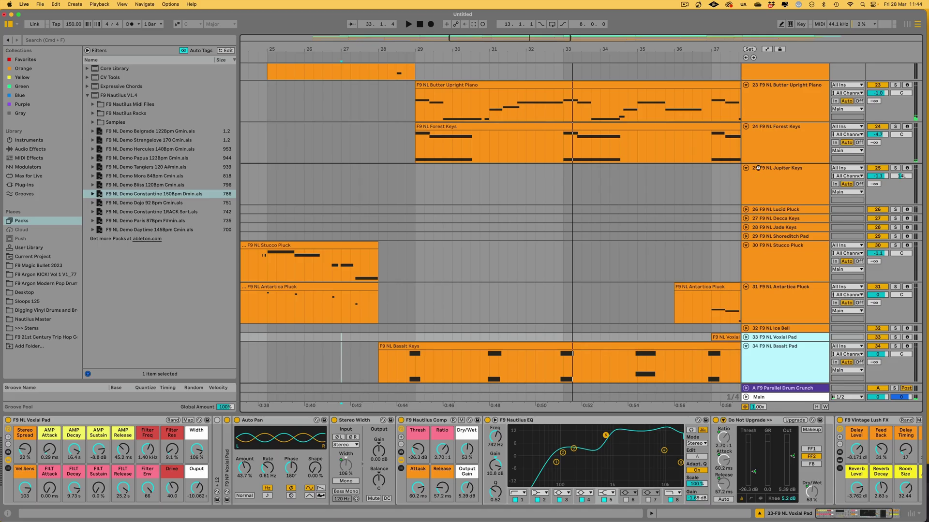
# - Move the Voxial Pad and Basalt Pad tracks directly below Forest Keys, with Voxial Pad unfolded, and select them together with Forest Keys
pyautogui.moveTo(784, 344); pyautogui.dragTo(746, 170)
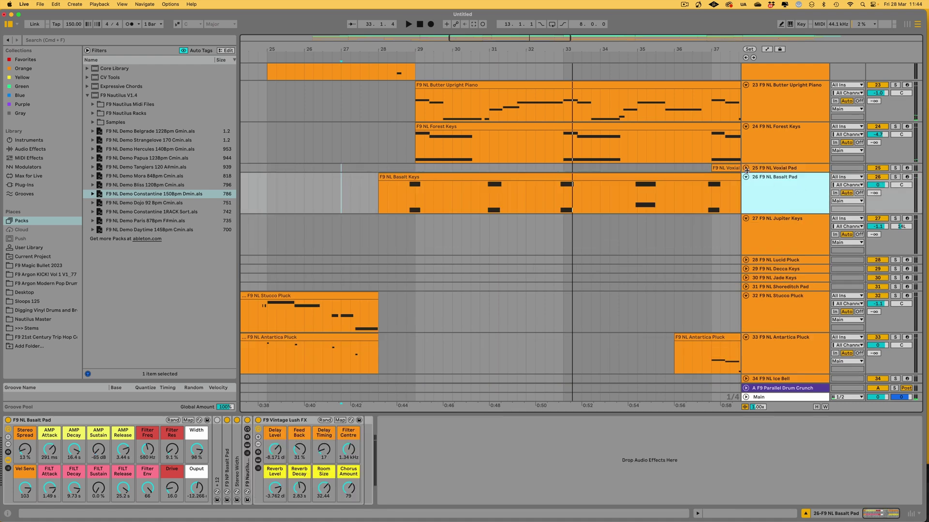
pyautogui.click(746, 168)
pyautogui.keyDown('shift'); pyautogui.click(780, 125); pyautogui.keyUp('shift')
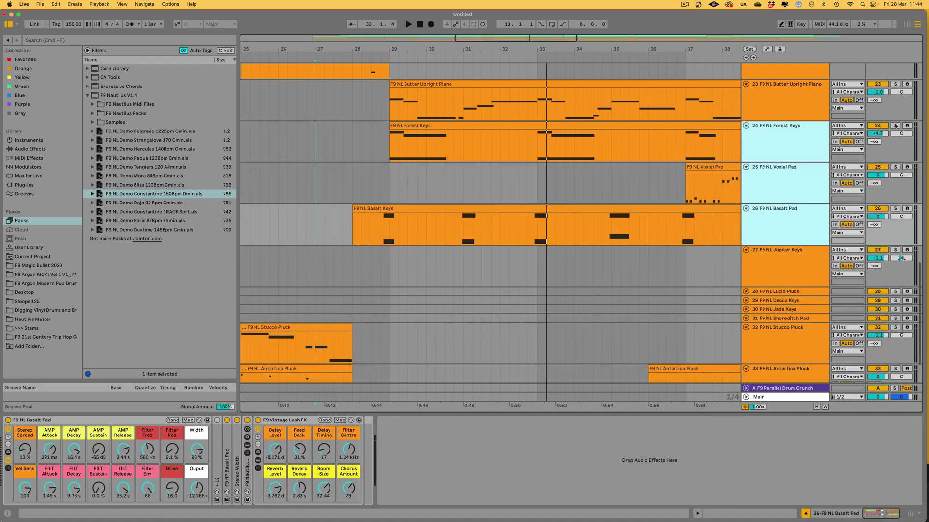
# - Audition the Butter Upright Piano solo from bar 29 and set its Vintage Lush FX Chorus Amount to 74
pyautogui.hscroll(2, 726, 125)
pyautogui.click(367, 93)
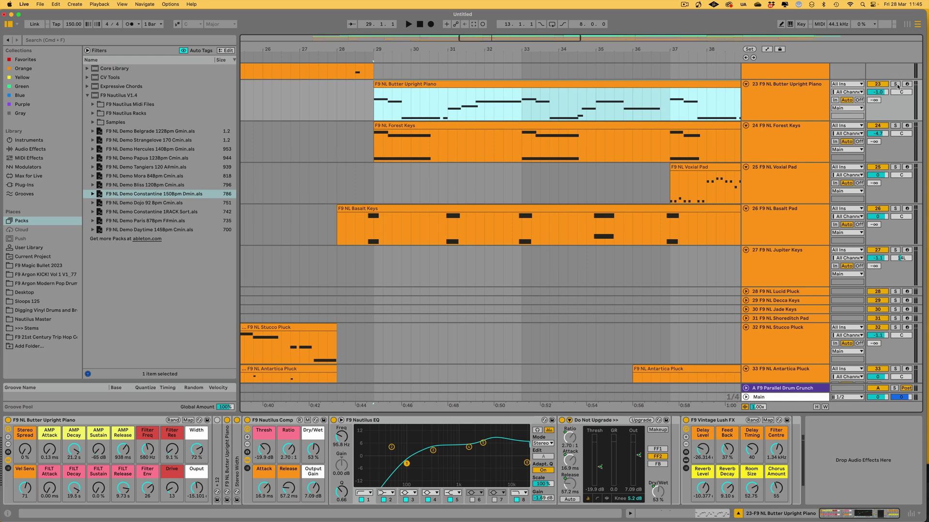
pyautogui.click(895, 84)
pyautogui.press('space')
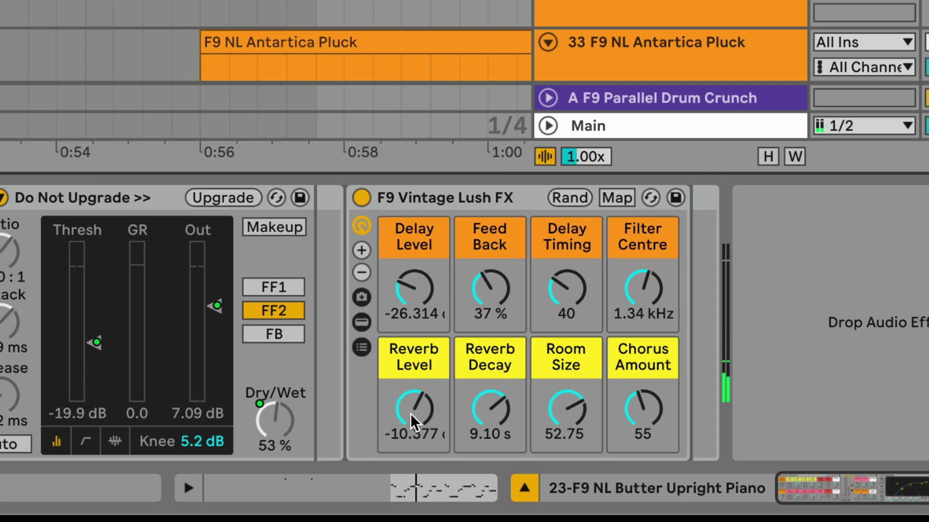
pyautogui.click(648, 430)
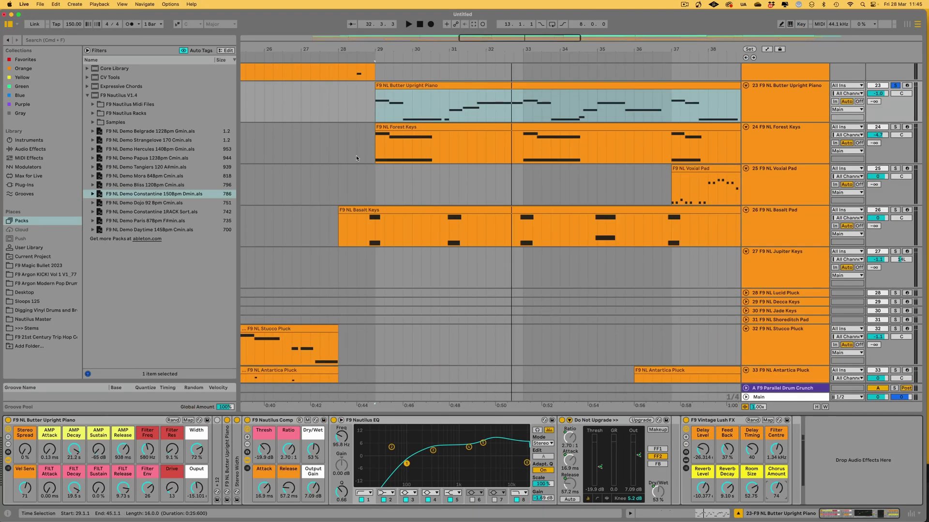
# - Solo the Forest Keys, Voxial Pad and Basalt Pad tracks and audition them from bar 33
pyautogui.click(521, 145)
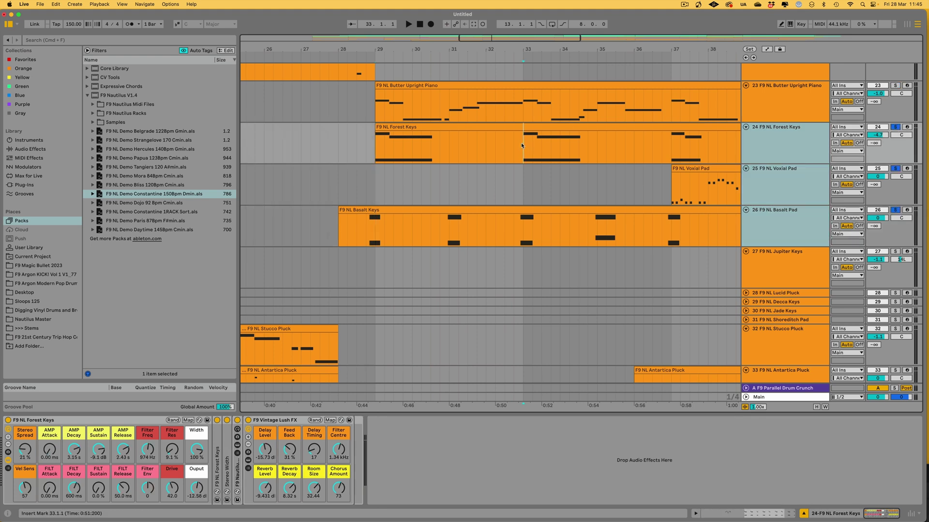
pyautogui.hscroll(4, 506, 146)
pyautogui.press('space')
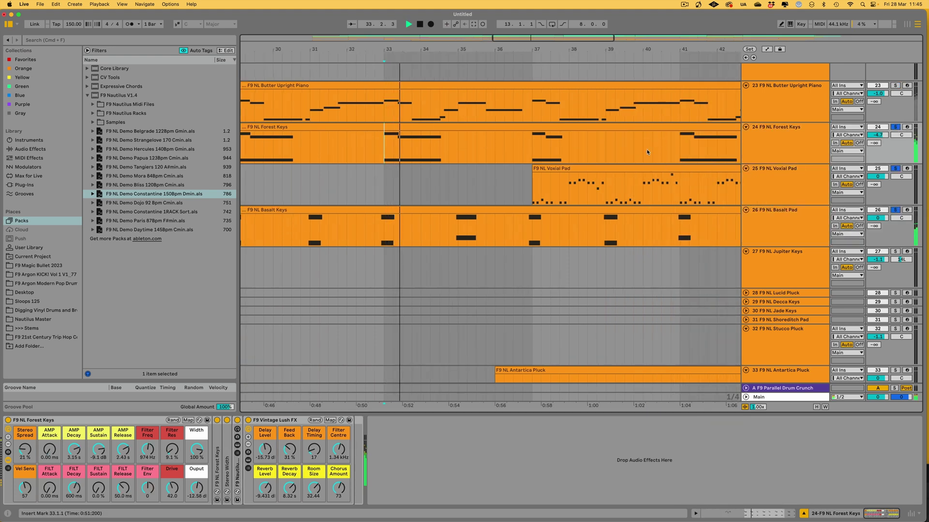
pyautogui.scroll(-2, 489, 217)
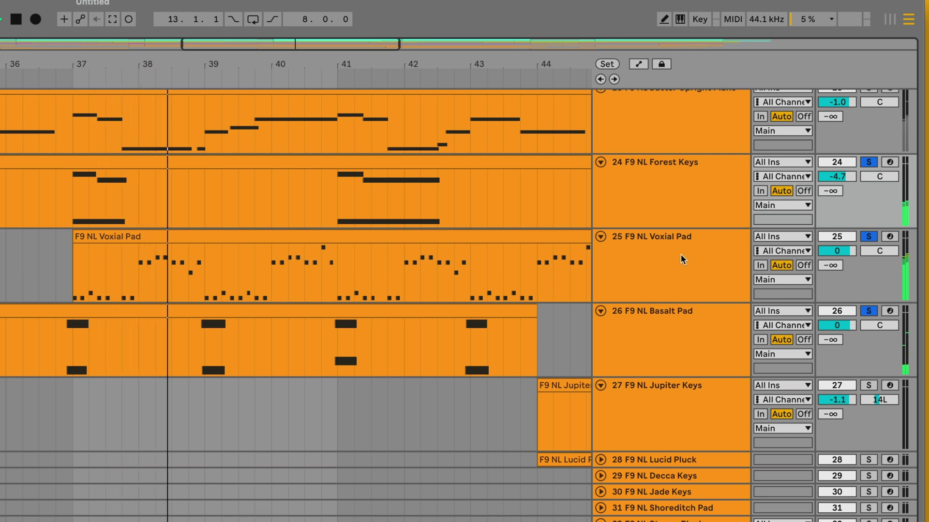
# - Select the Voxial Pad clip starting at bar 37 and audition it with the rest of the arrangement
pyautogui.click(690, 237)
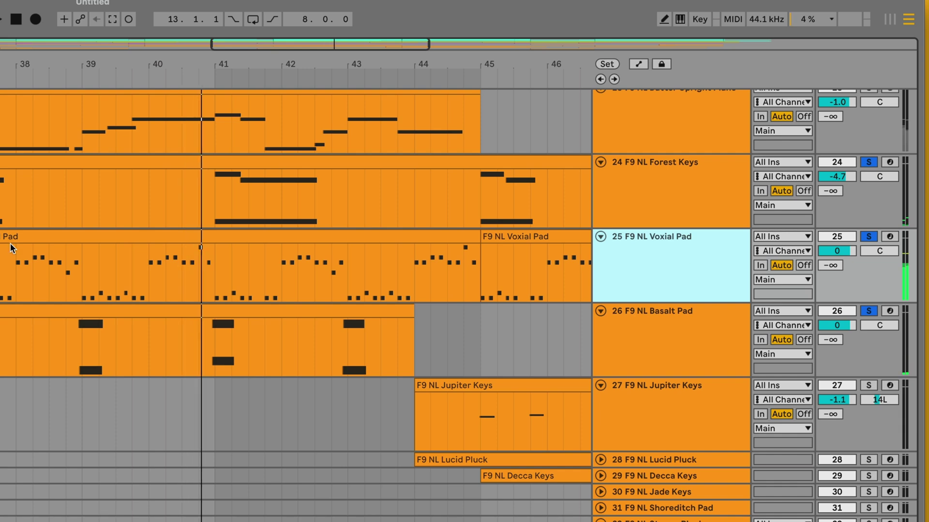
pyautogui.click(28, 237)
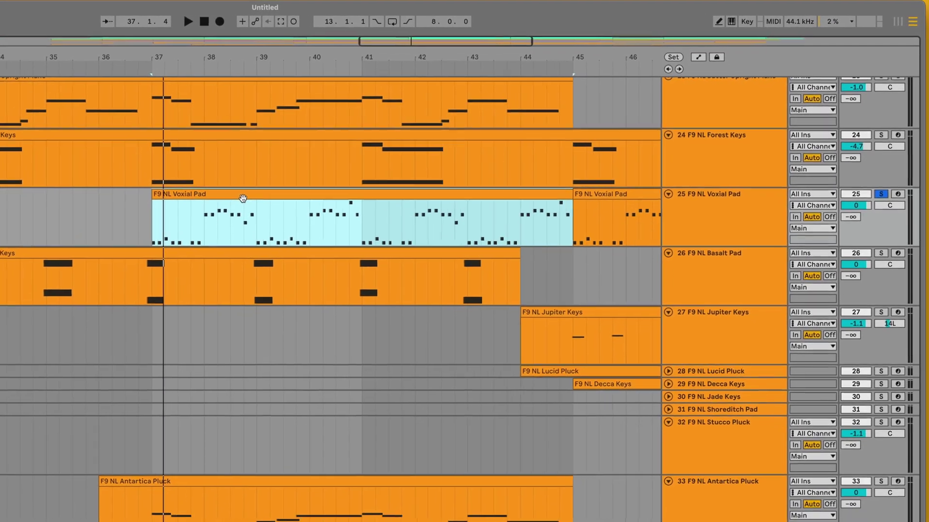
pyautogui.press('space')
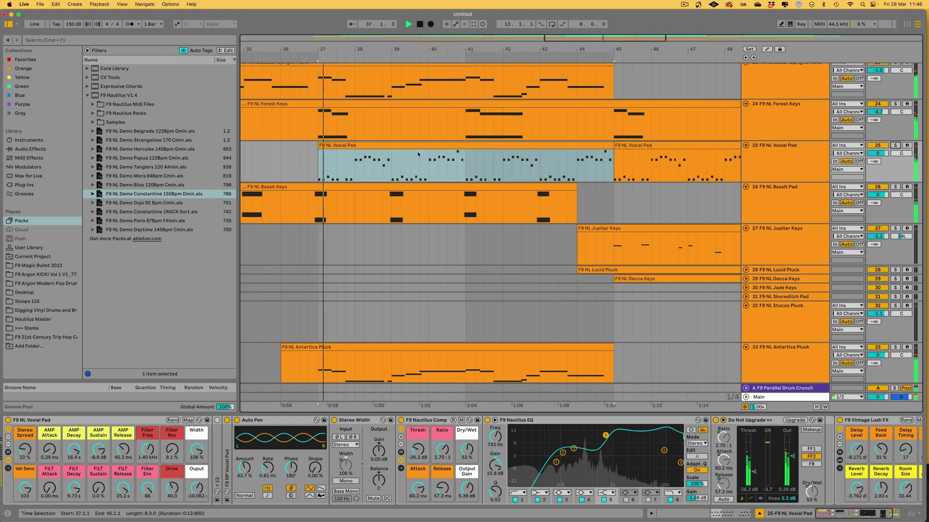
pyautogui.scroll(3, 419, 151)
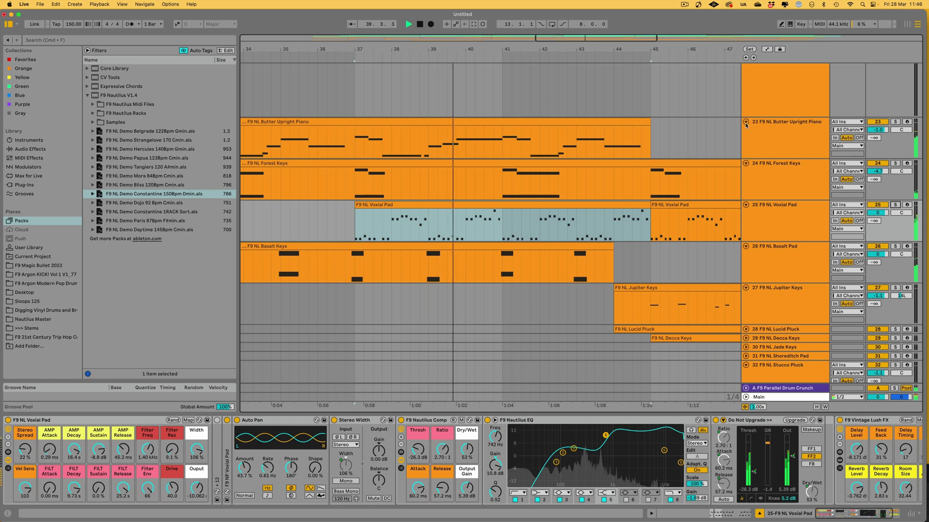
pyautogui.scroll(-3, 730, 178)
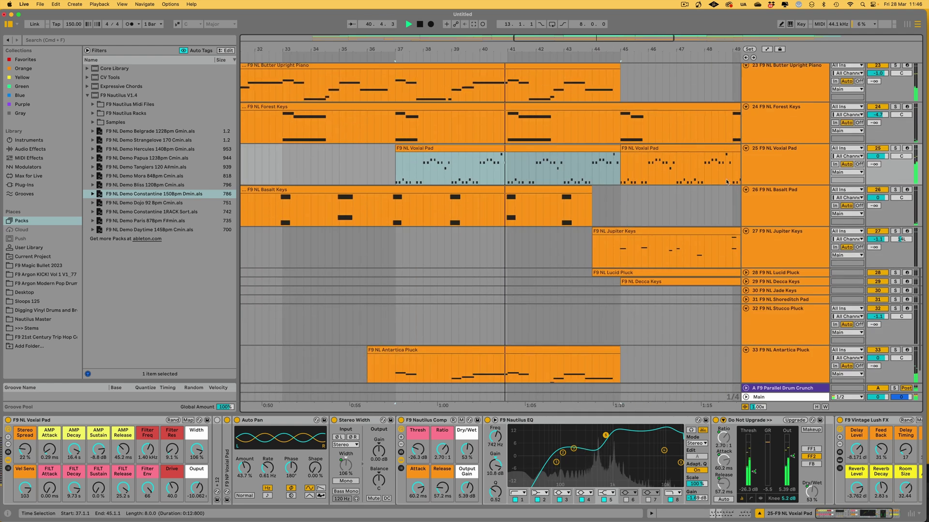
pyautogui.scroll(-1, 621, 225)
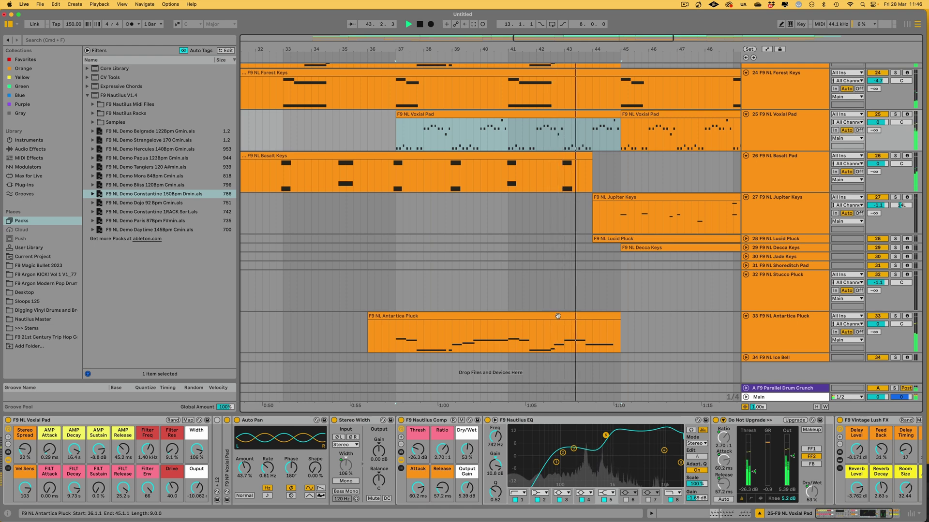
# - Solo the Antartica Pluck track and audition its clip from the first note at bar 37
pyautogui.click(499, 318)
pyautogui.press('space')
pyautogui.moveTo(387, 333); pyautogui.dragTo(703, 334)
pyautogui.click(780, 321)
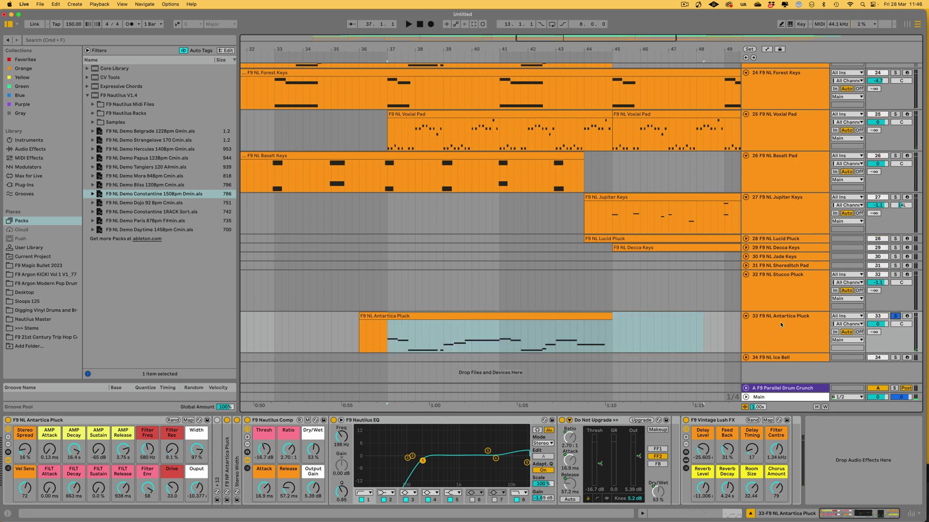
pyautogui.click(428, 317)
pyautogui.click(387, 333)
pyautogui.press('space')
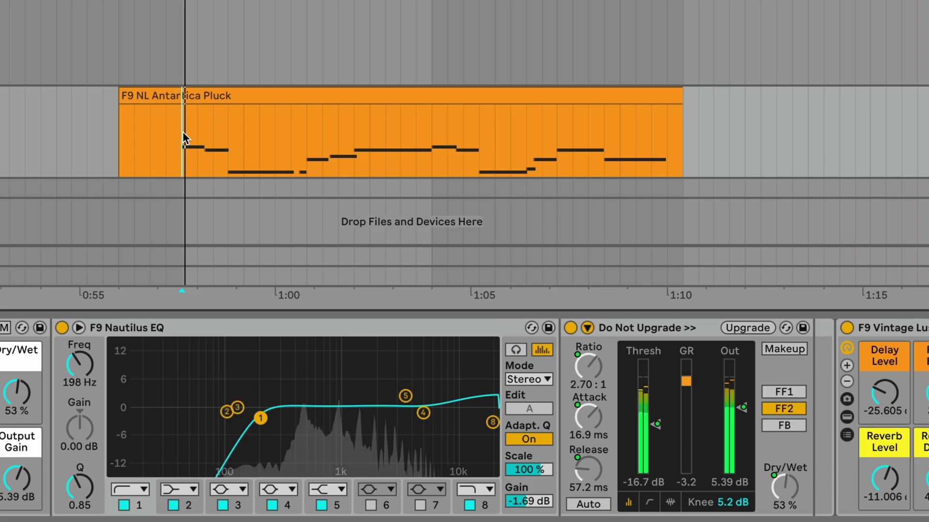
pyautogui.hscroll(-4, 246, 132)
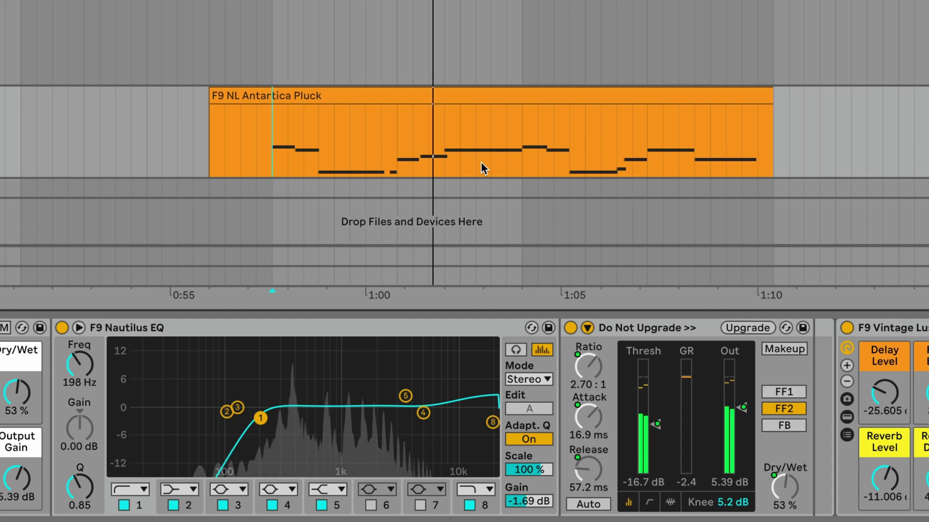
# - Audition the soloed Stucco Pluck and Antartica Pluck tracks from 20.4.1 and examine the Stucco Pluck clip's notes and velocities
pyautogui.click(517, 92)
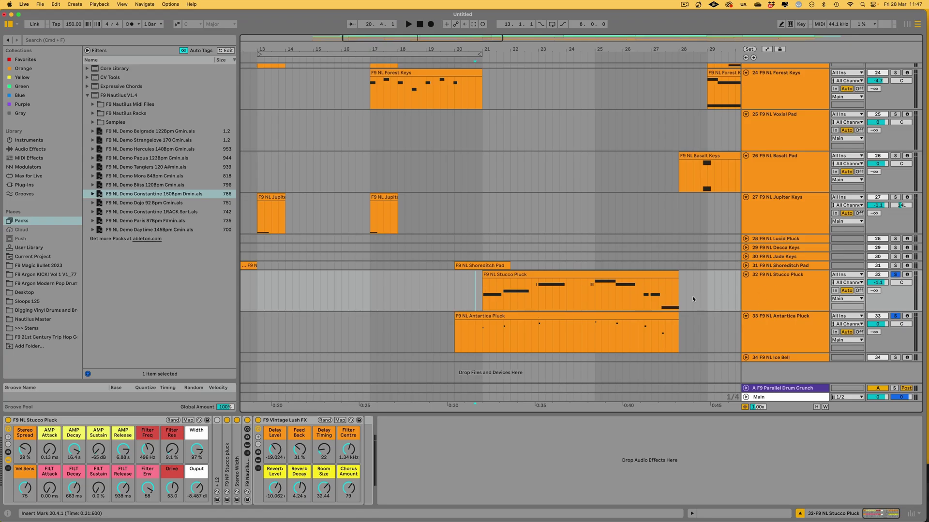
pyautogui.press('space')
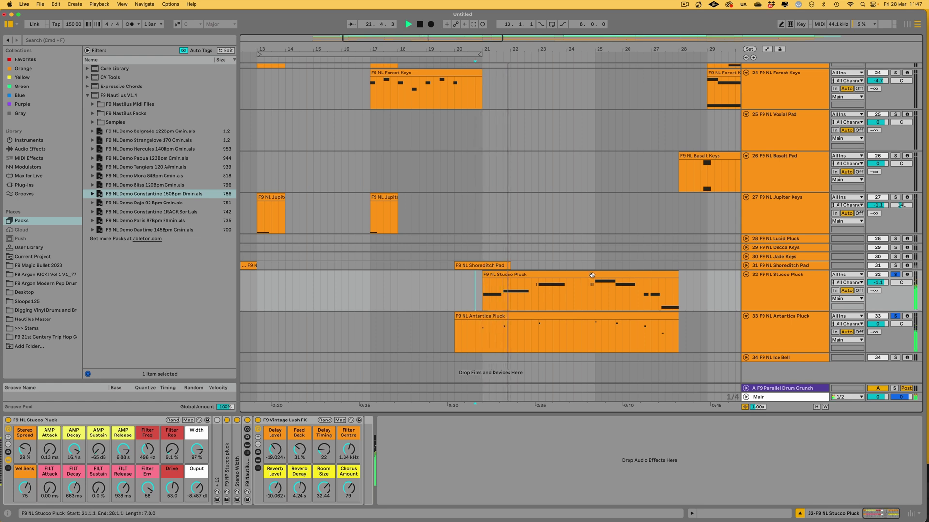
pyautogui.doubleClick(561, 276)
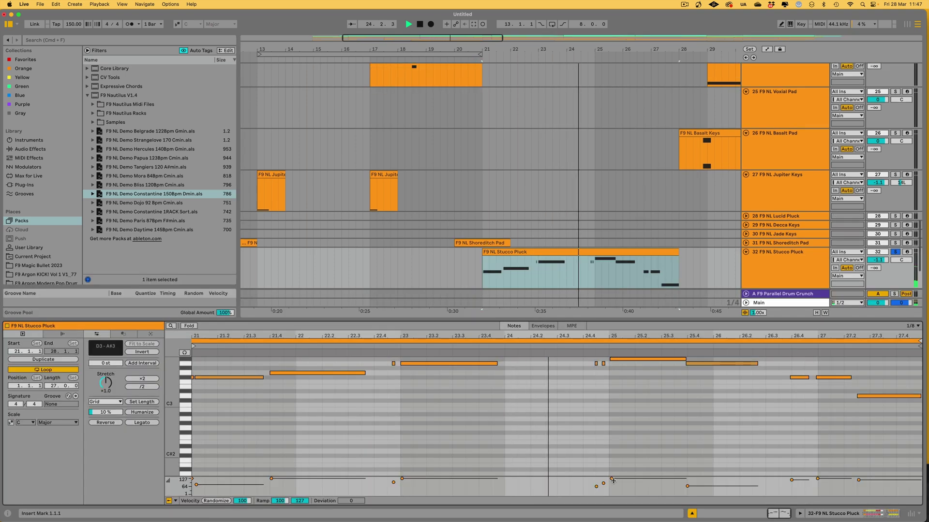
pyautogui.scroll(2, 571, 446)
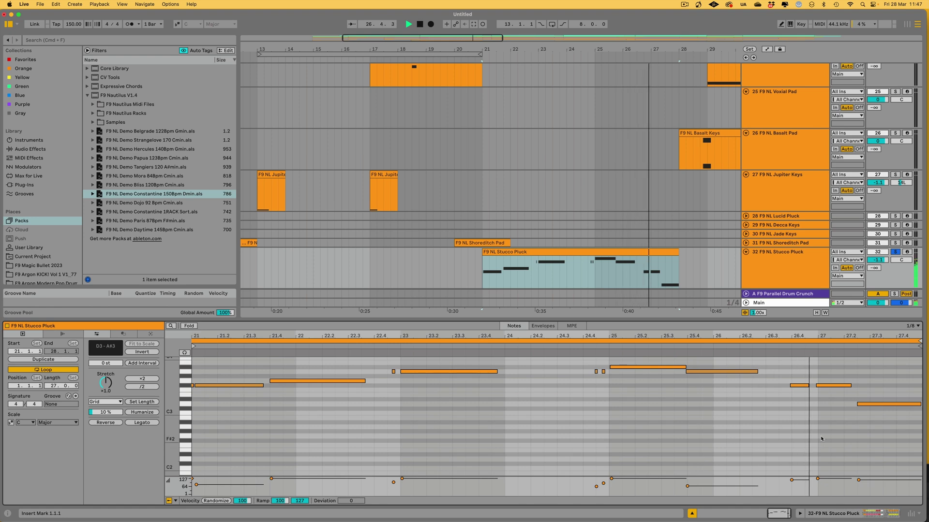
pyautogui.press('space')
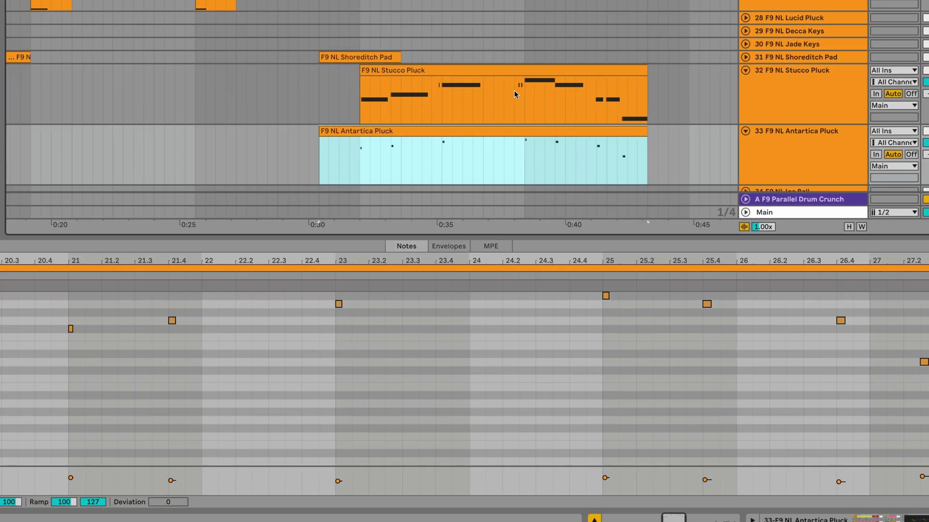
# - Zoom in on the closing notes of the Stucco Pluck clip and select the second short A3 note before bar 25
pyautogui.moveTo(513, 90); pyautogui.dragTo(649, 91)
pyautogui.scroll(3, 405, 353)
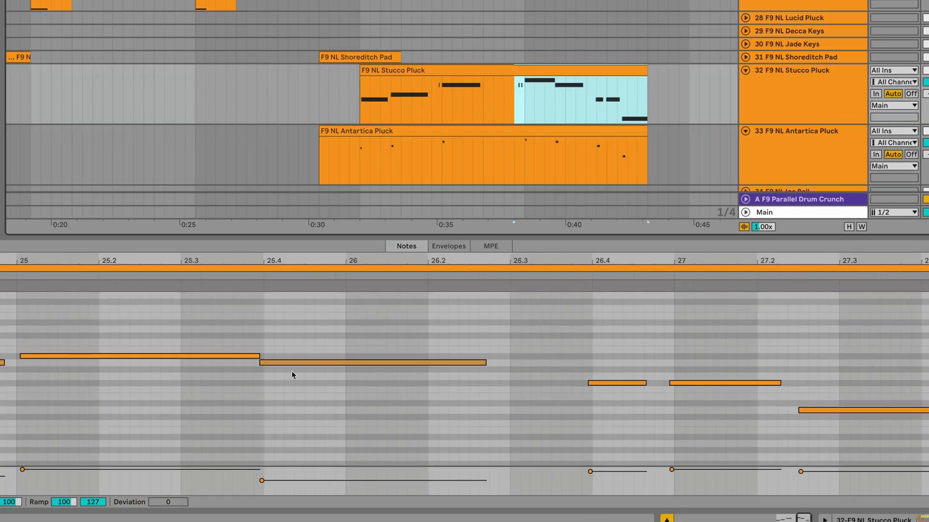
pyautogui.hscroll(-2, 132, 323)
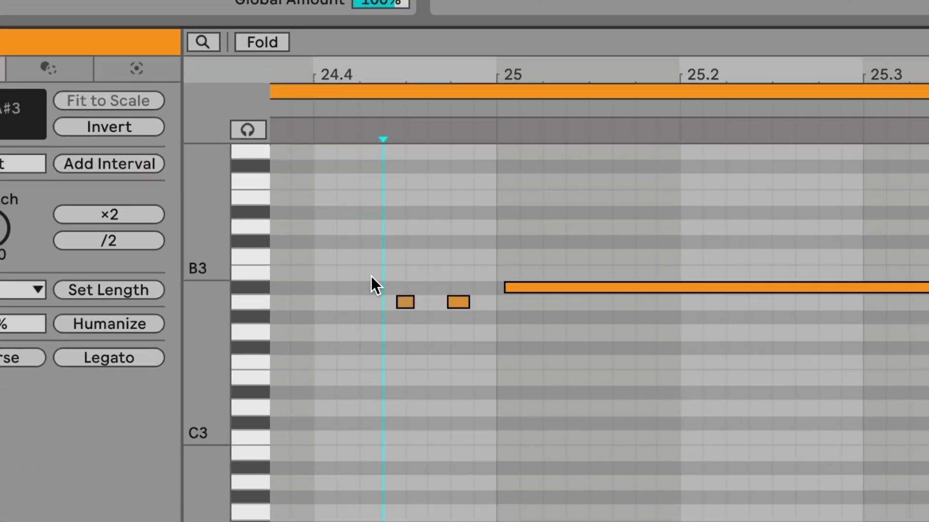
pyautogui.moveTo(371, 276); pyautogui.dragTo(396, 298)
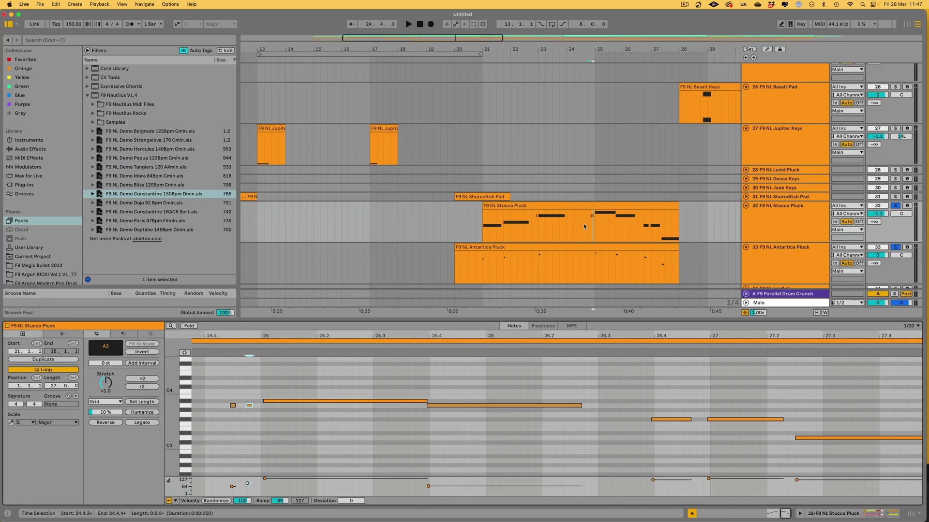
# - Audition the Stucco Pluck phrase from just before bar 25 and select the long A3 note starting at 25.4
pyautogui.press('space')
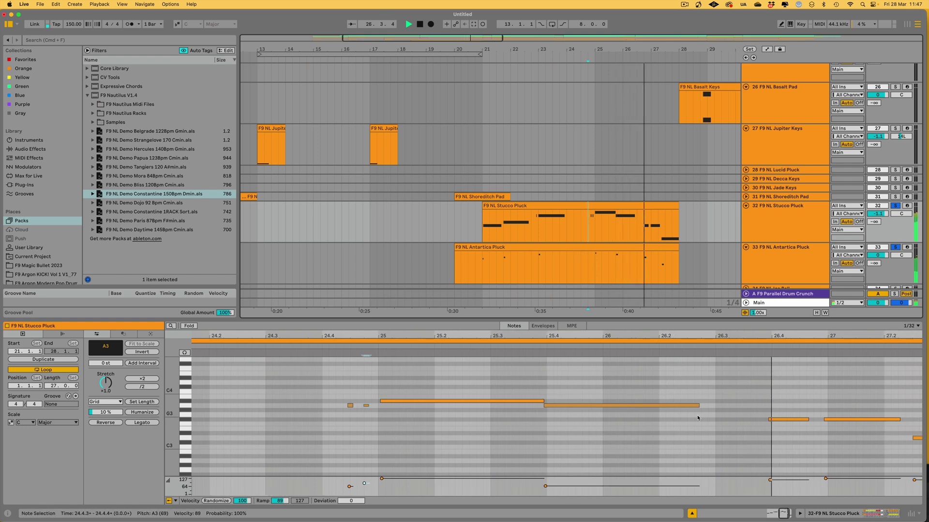
pyautogui.click(687, 405)
pyautogui.press('space')
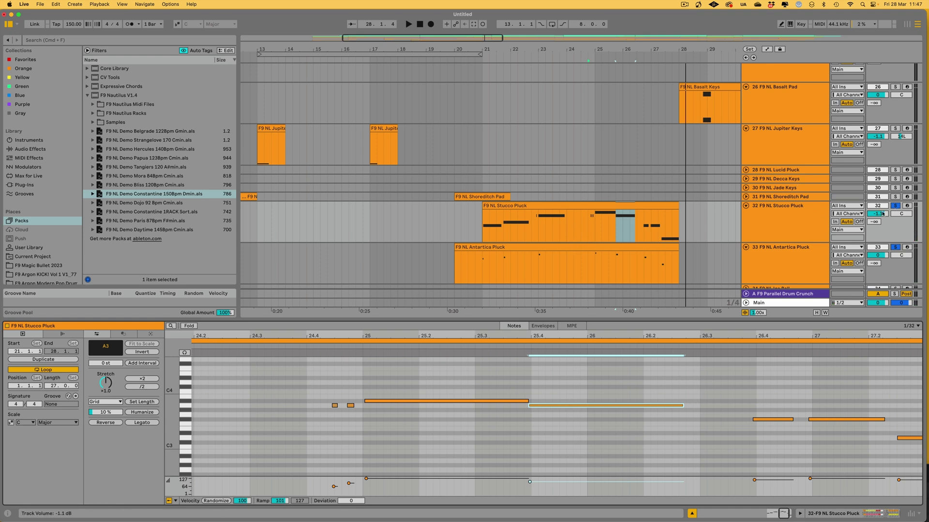
# - Unsolo the Stucco Pluck and Antartica Pluck tracks and play the full arrangement from 24.4.1
pyautogui.click(587, 225)
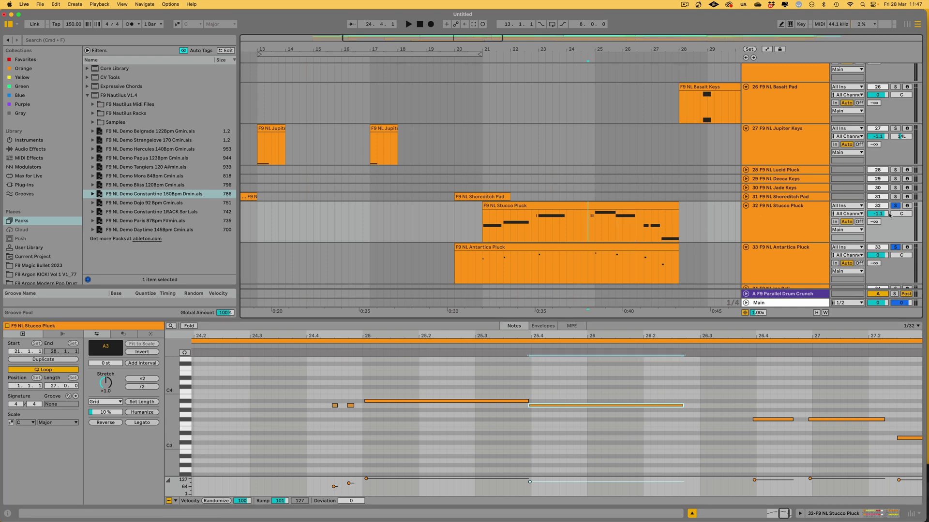
pyautogui.click(895, 206)
pyautogui.press('space')
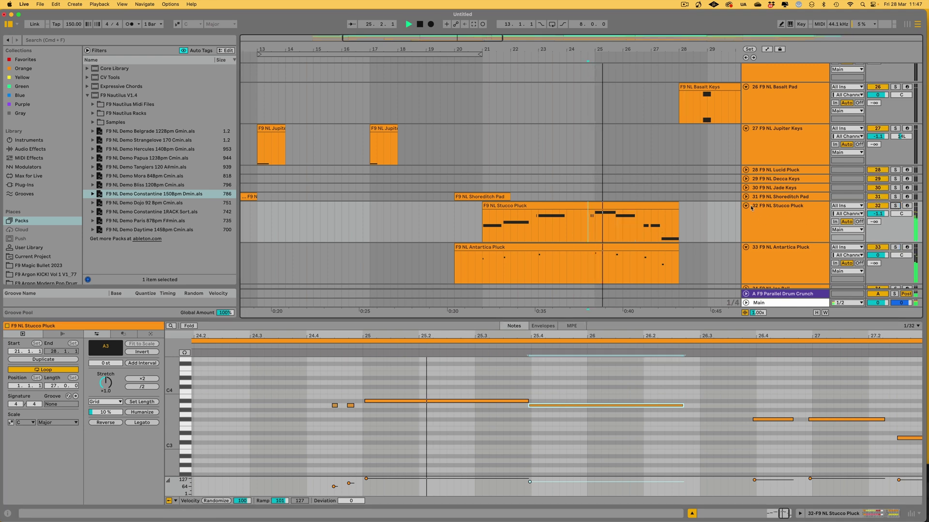
# - Shrink the clip view so all tracks fit in the arrangement and follow the full playback to about bar 30
pyautogui.scroll(15, 648, 181)
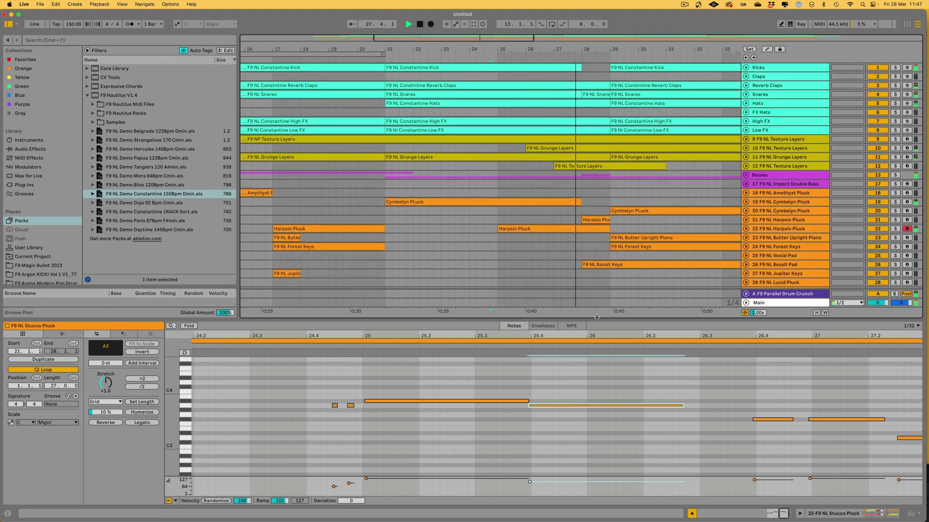
pyautogui.moveTo(598, 317); pyautogui.dragTo(577, 429)
pyautogui.hscroll(5, 591, 273)
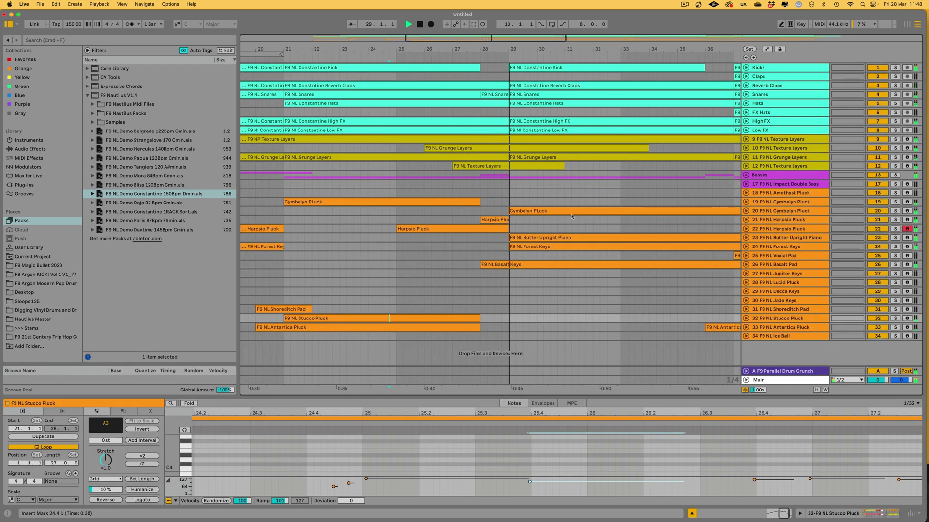
pyautogui.hscroll(5, 646, 229)
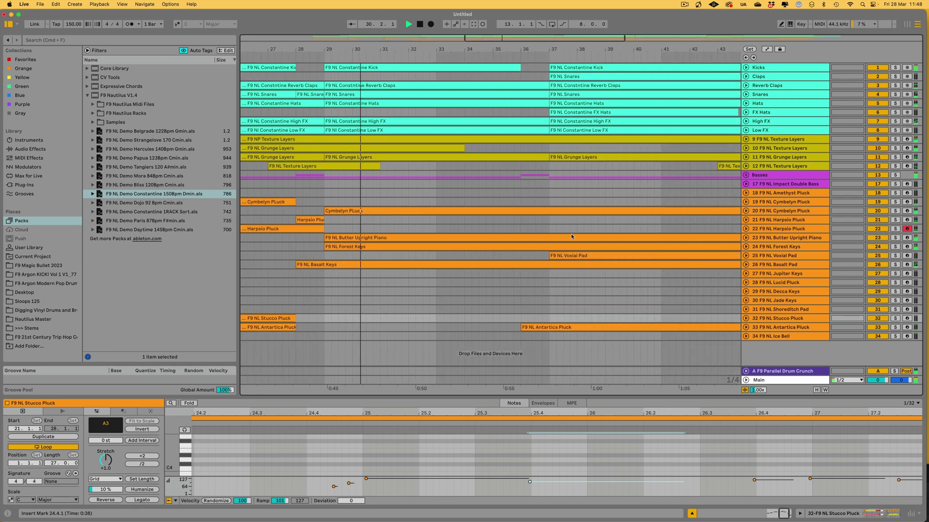
# - Audition the Jupiter Keys, Lucid Pluck and Decca Keys tracks together, soloed, with their clips selected and enlarged
pyautogui.click(792, 274)
pyautogui.press('z')
pyautogui.press('space')
pyautogui.hotkey('shift', 'Down')
pyautogui.hotkey('shift', 'Down')
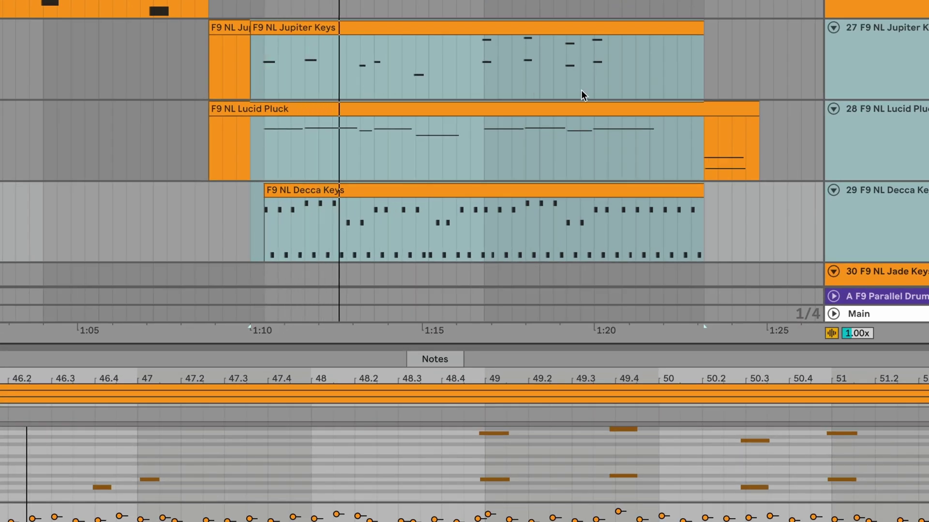
pyautogui.scroll(-5, 582, 91)
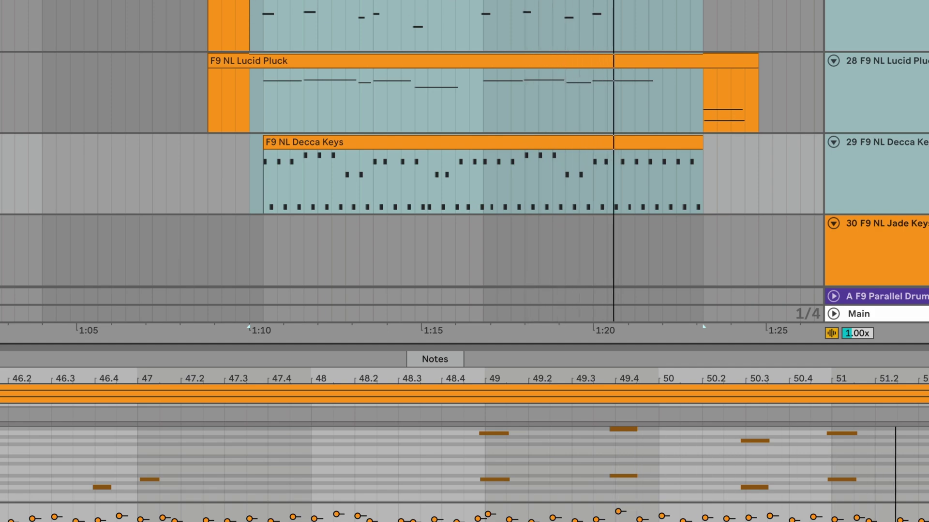
# - Solo only the Lucid Pluck track, audition its clip from 44.4, and clear the solo
pyautogui.click(312, 19)
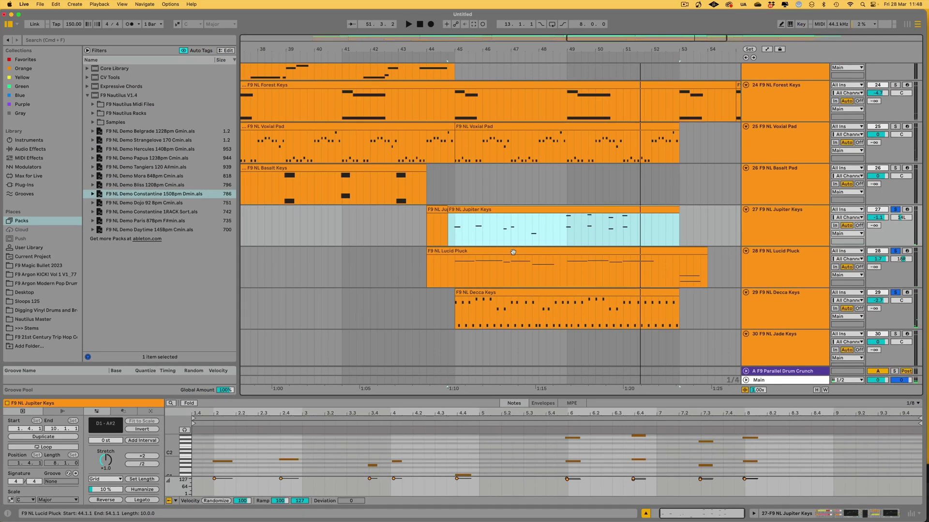
pyautogui.click(487, 221)
pyautogui.moveTo(446, 267); pyautogui.dragTo(715, 268)
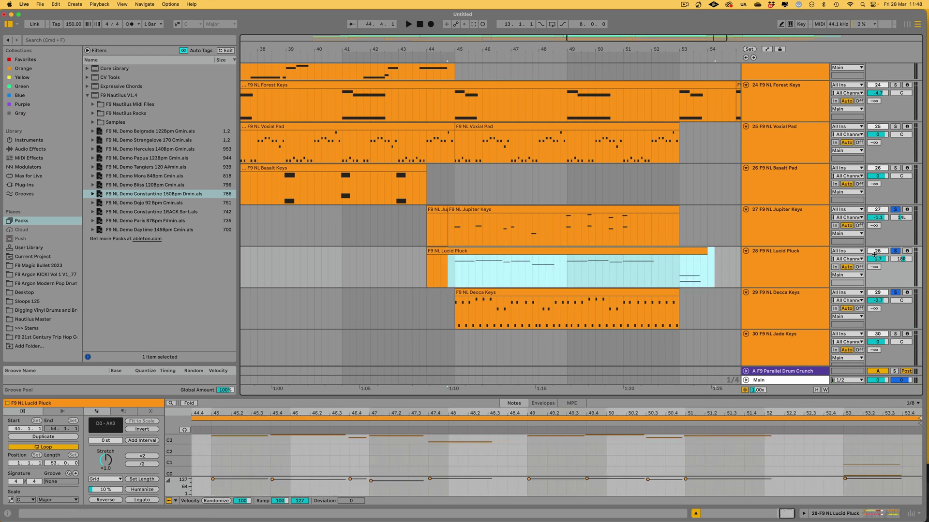
pyautogui.click(891, 251)
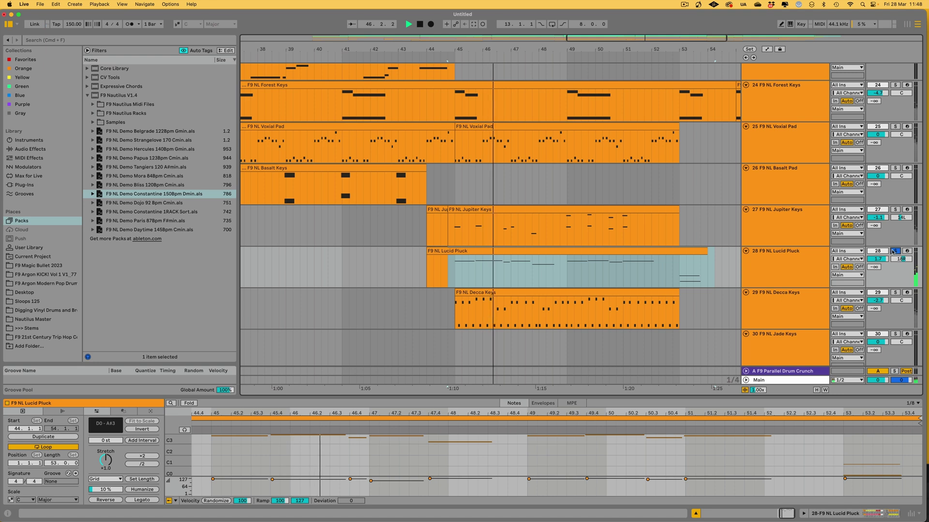
pyautogui.click(893, 251)
pyautogui.press('space')
# - Solo the Jupiter Keys track and audition its main clip from the start and again from just before bar 49
pyautogui.click(759, 214)
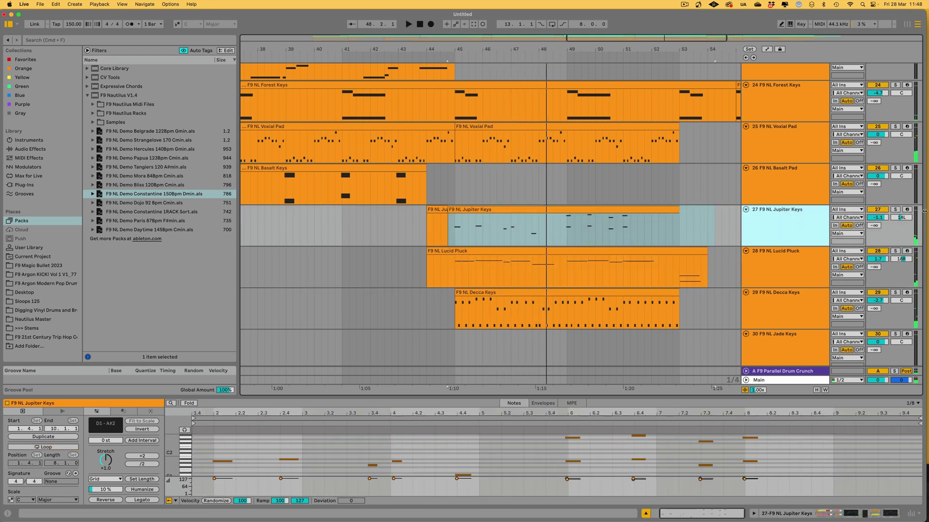
pyautogui.click(895, 210)
pyautogui.click(469, 208)
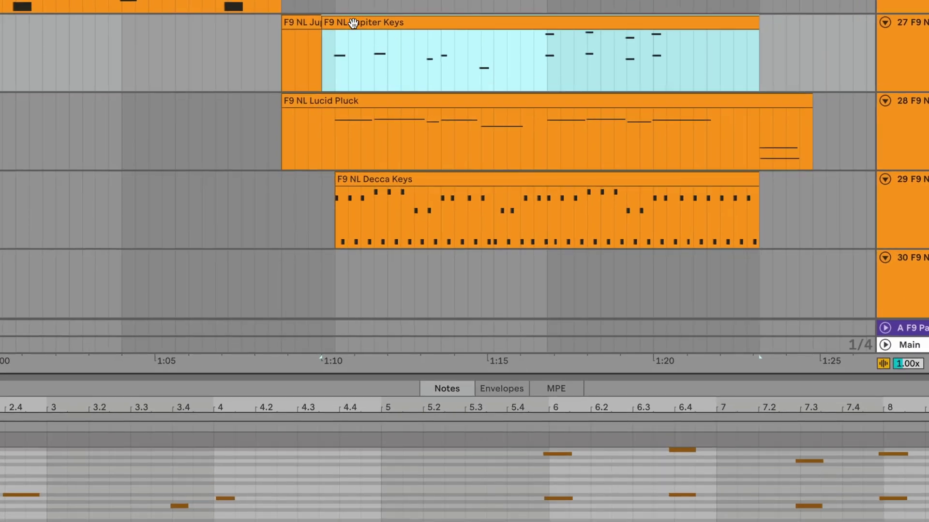
pyautogui.press('space')
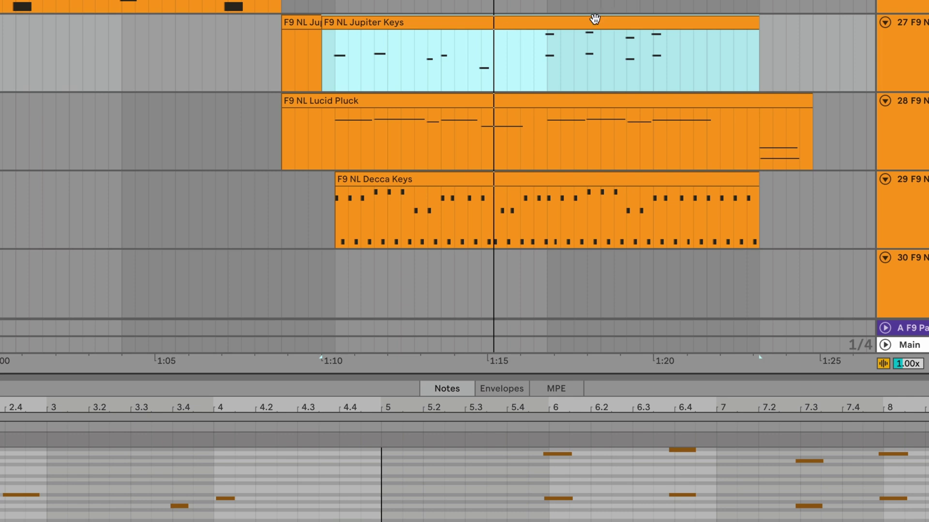
pyautogui.click(529, 60)
pyautogui.press('space')
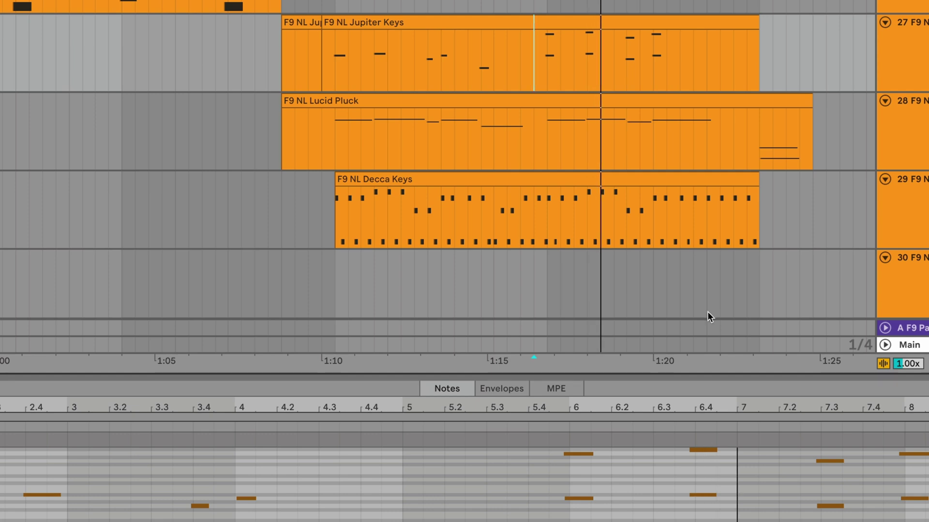
pyautogui.click(555, 460)
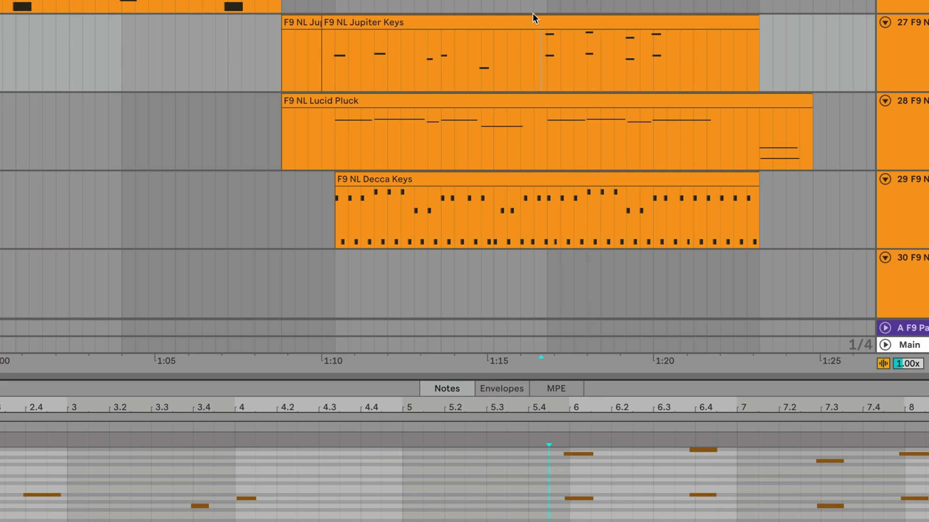
# - Select the Decca Keys clip and audition it from its start
pyautogui.click(477, 182)
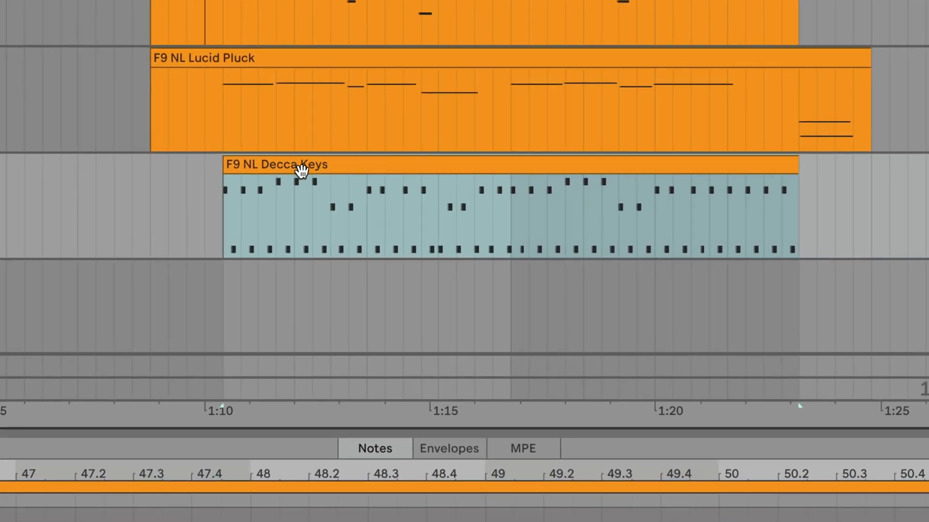
pyautogui.press('space')
pyautogui.click(320, 165)
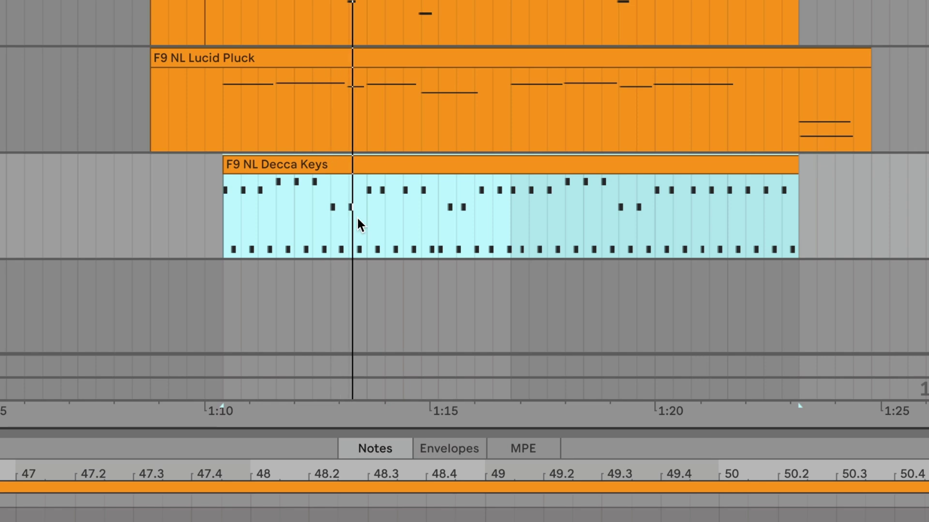
# - Select the range 43.3.1 to 55.1.1 across tracks 24 Forest Keys to 29 Decca Keys and audition those tracks soloed together
pyautogui.hotkey('ctrl', 'a')
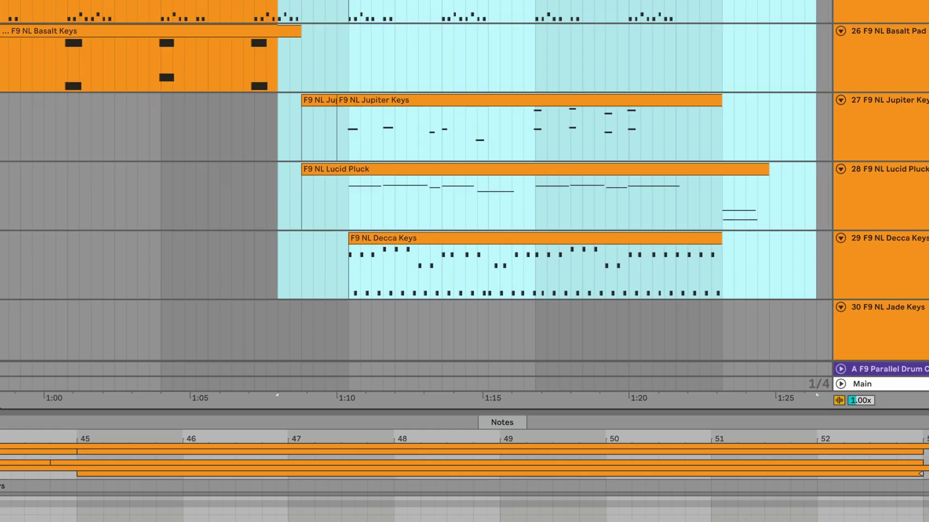
pyautogui.click(895, 85)
pyautogui.moveTo(893, 123); pyautogui.dragTo(895, 250)
pyautogui.press('space')
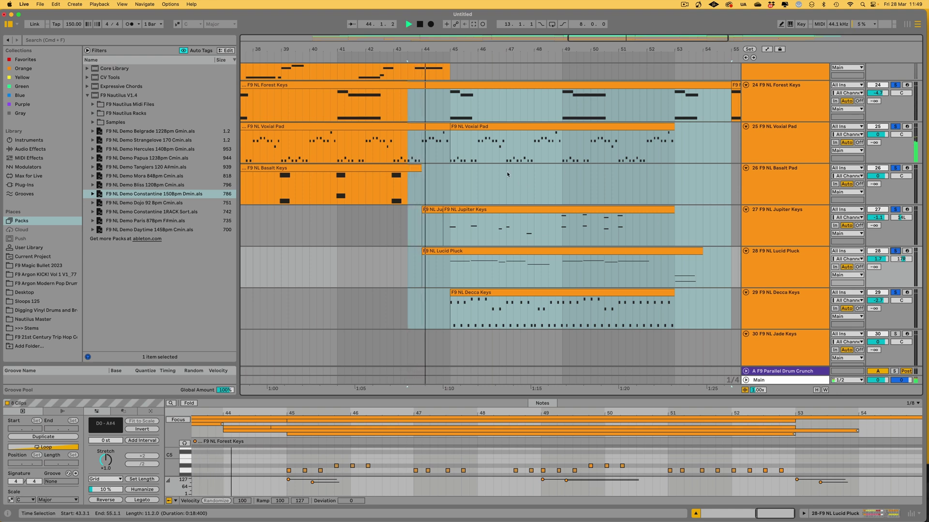
# - Select the range 44.1.1 to 66.1.1 across the Amethyst, Cymbelyn and Harpsio Pluck tracks, 18 to 22
pyautogui.hscroll(6, 513, 147)
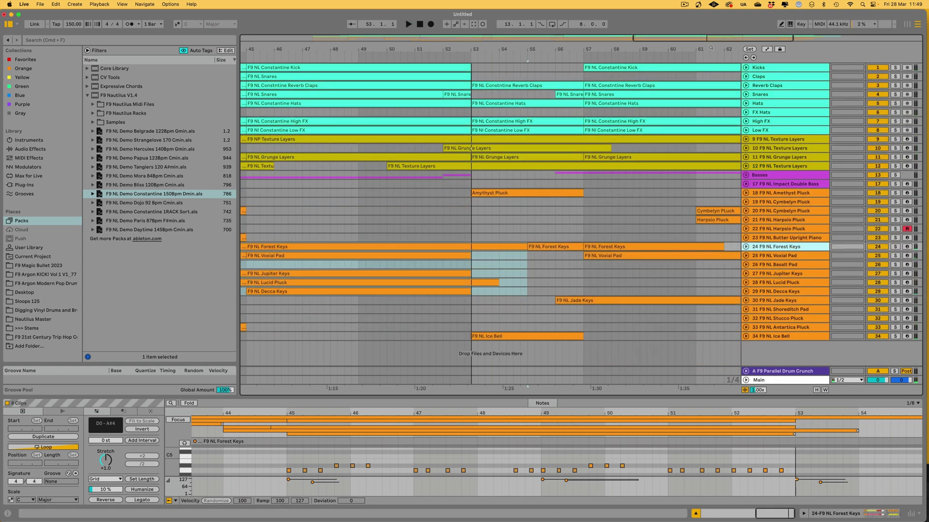
pyautogui.press('-')
pyautogui.press('-')
pyautogui.press('-')
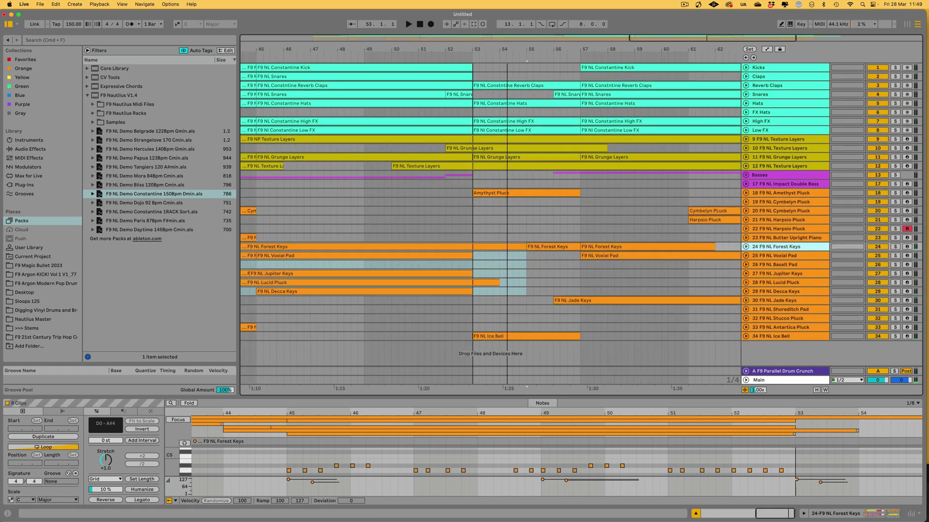
pyautogui.click(480, 190)
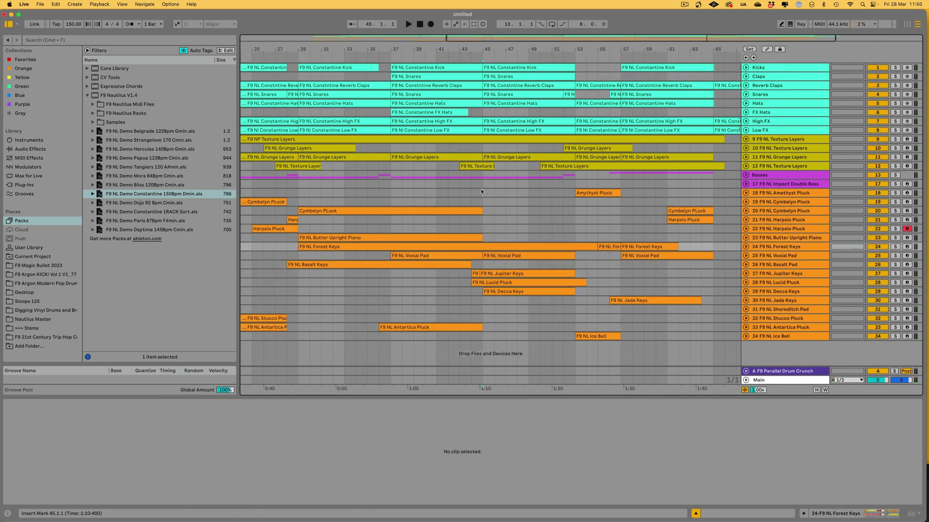
pyautogui.hscroll(2, 481, 190)
pyautogui.moveTo(452, 197); pyautogui.dragTo(716, 203)
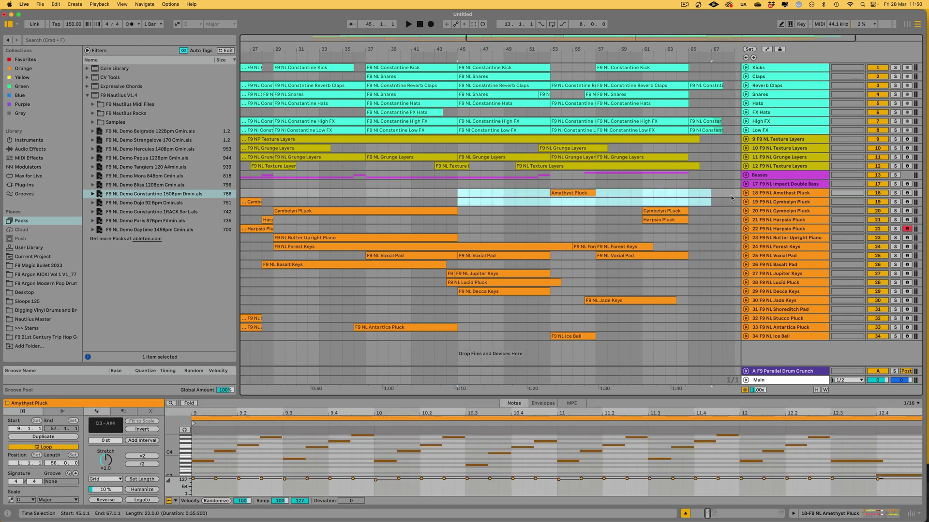
pyautogui.moveTo(444, 195); pyautogui.dragTo(703, 230)
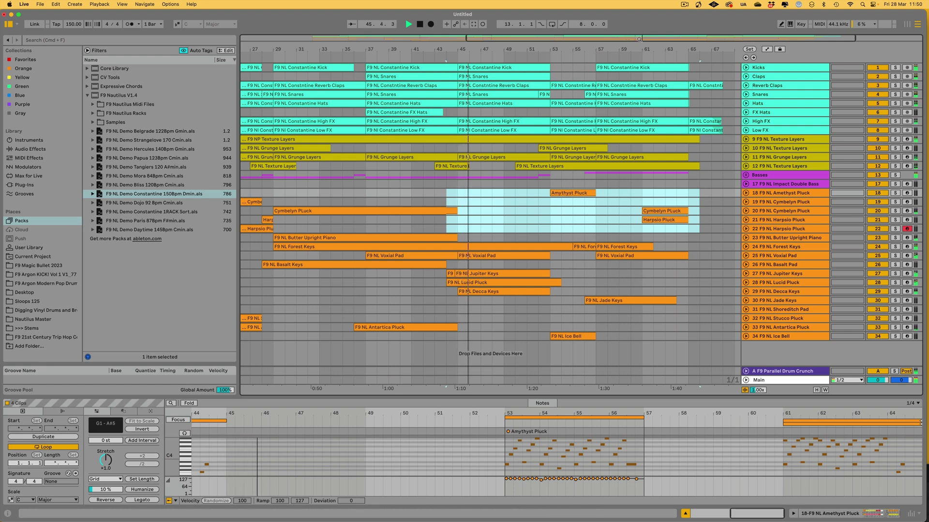
# - Follow the full arrangement's playback from bar 45 into its closing section, place the insert marker at 57.1.1, and stop playback
pyautogui.press('+')
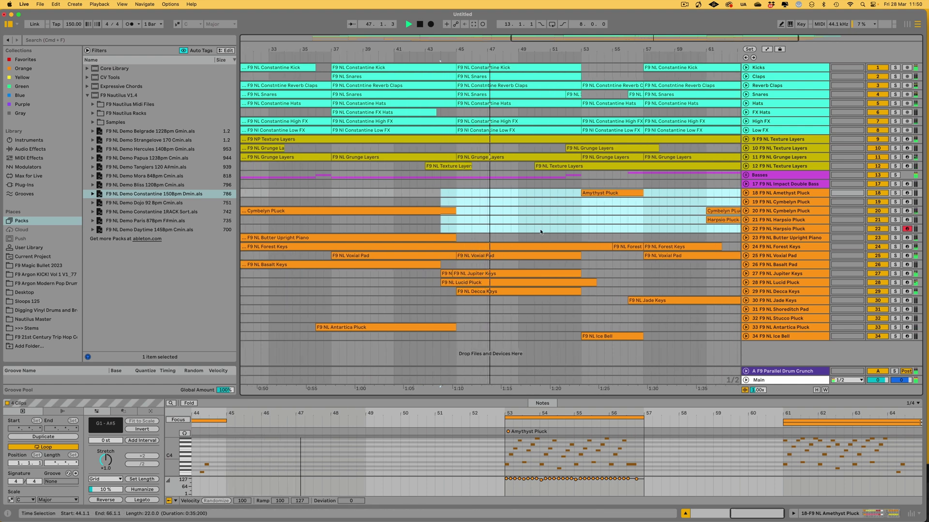
pyautogui.hscroll(2, 513, 230)
pyautogui.hscroll(3, 510, 226)
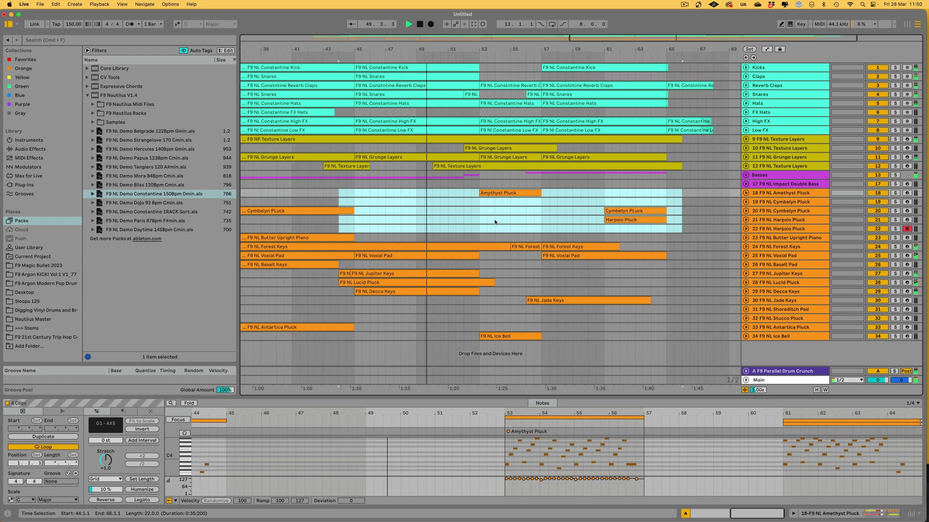
pyautogui.hscroll(1, 495, 223)
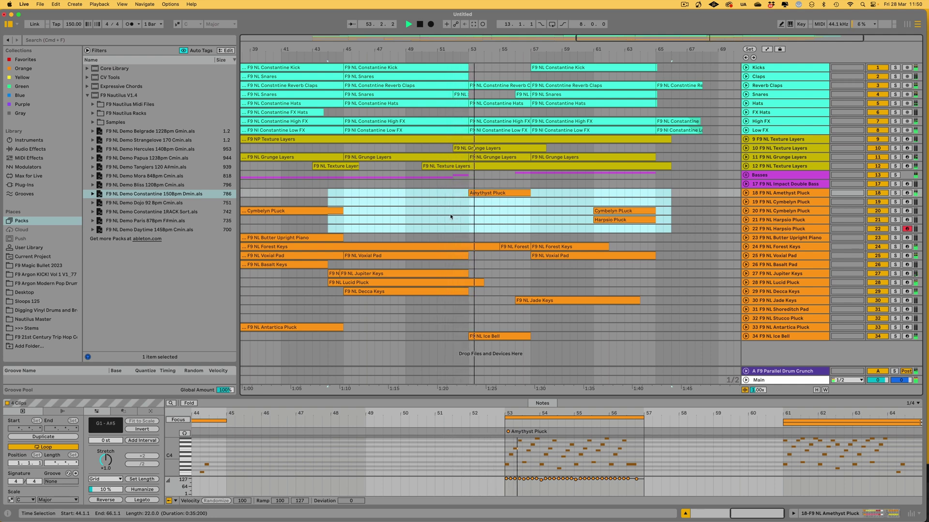
pyautogui.click(524, 213)
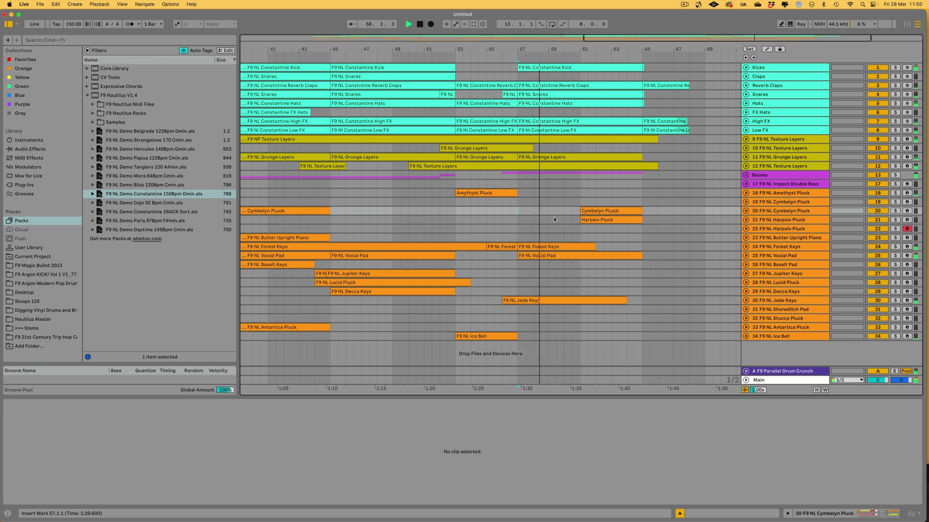
pyautogui.click(524, 212)
pyautogui.press('space')
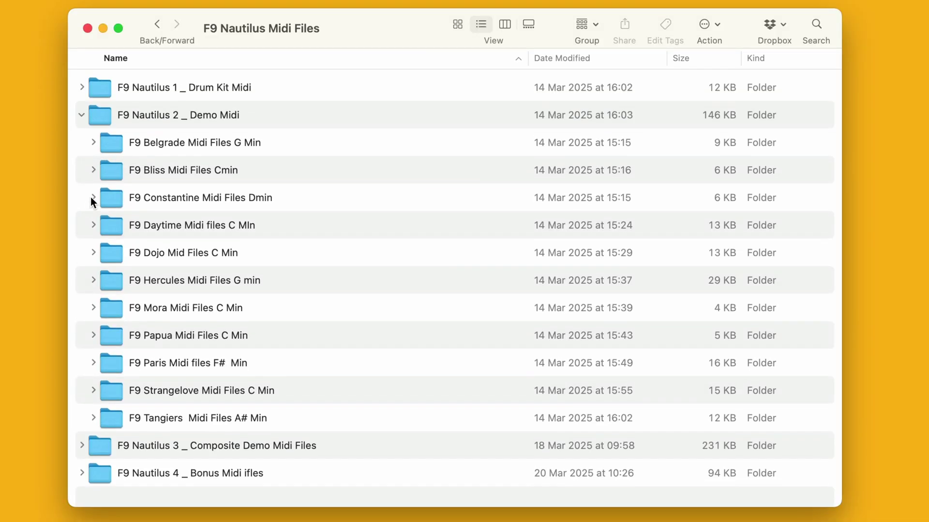
# - In Finder, browse the MIDI files in the F9 Constantine Midi Files Dmin folder and collapse the F9 Nautilus 2 _ Demo Midi folder
pyautogui.click(91, 197)
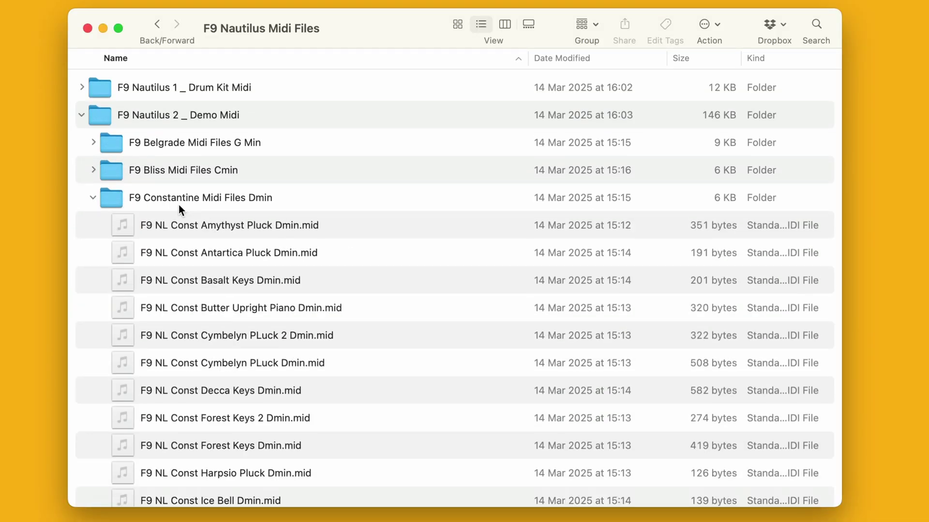
pyautogui.scroll(-5, 176, 205)
pyautogui.scroll(5, 180, 205)
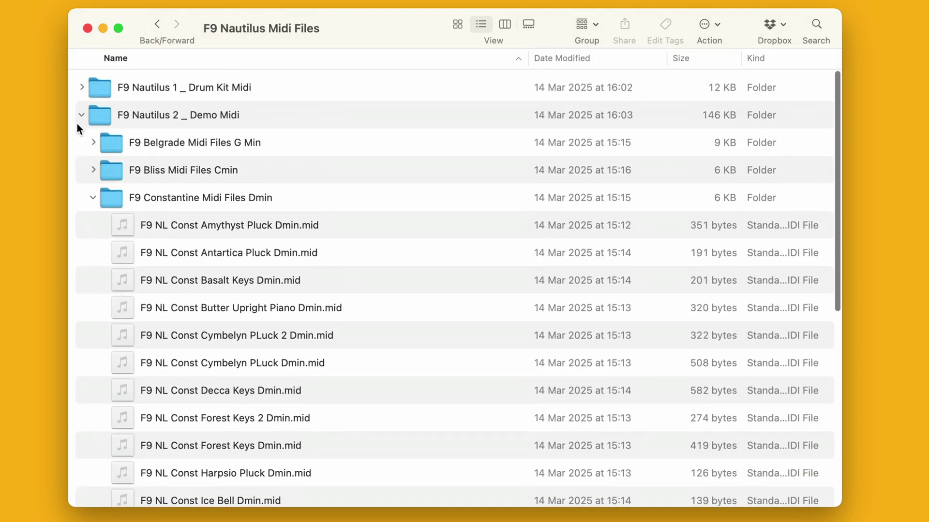
pyautogui.click(82, 110)
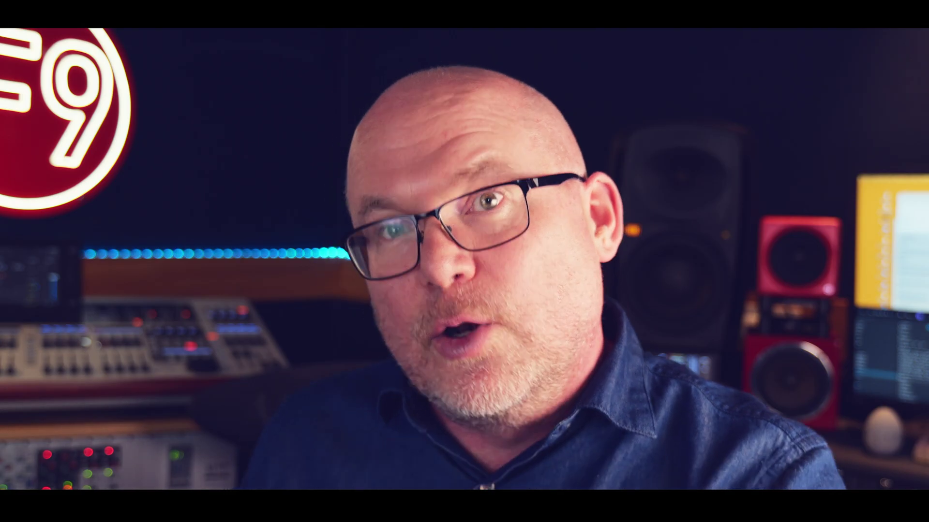